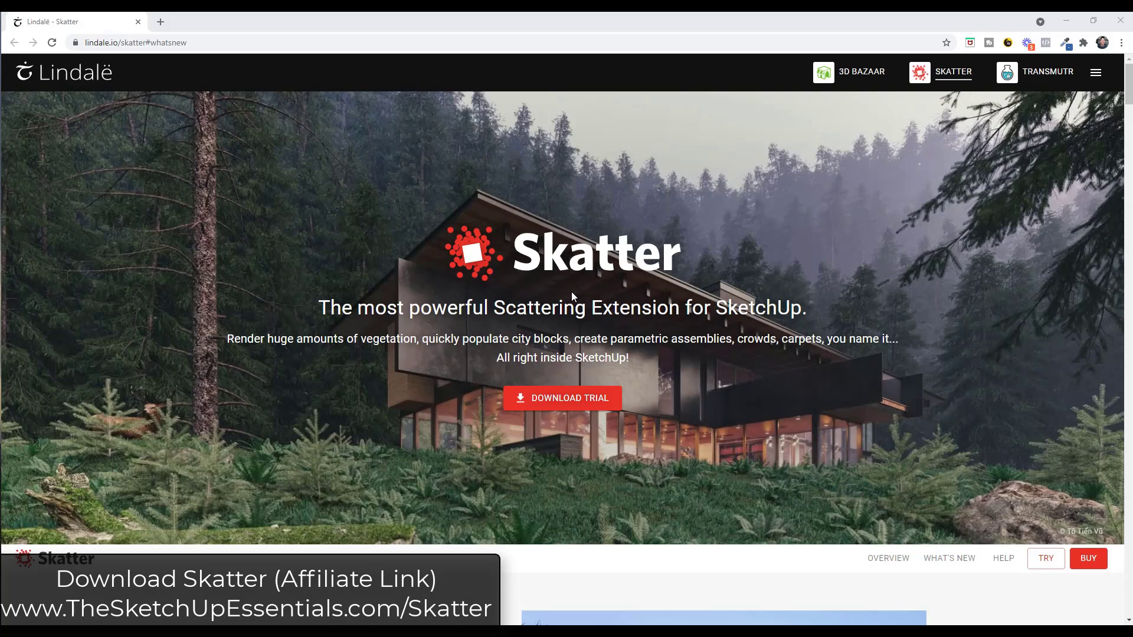
Look through the Skatter web page and its What's New section down to the new scattering engine's speed information
scroll(588, 342, down, 3)
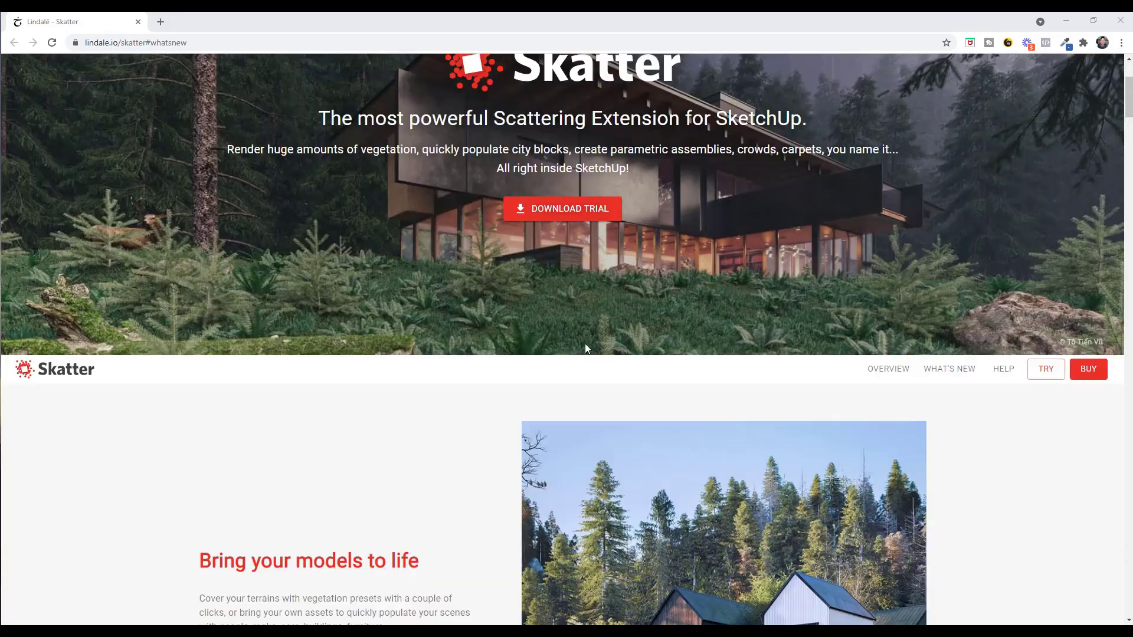
scroll(590, 209, up, 4)
scroll(654, 235, down, 4)
scroll(655, 239, down, 3)
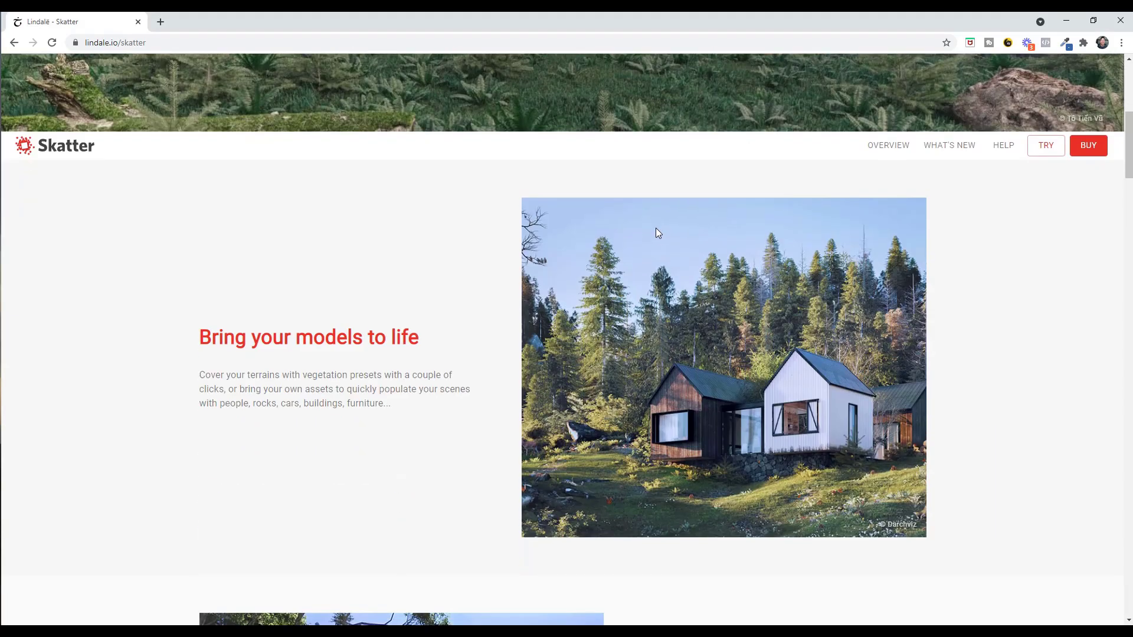
click(950, 145)
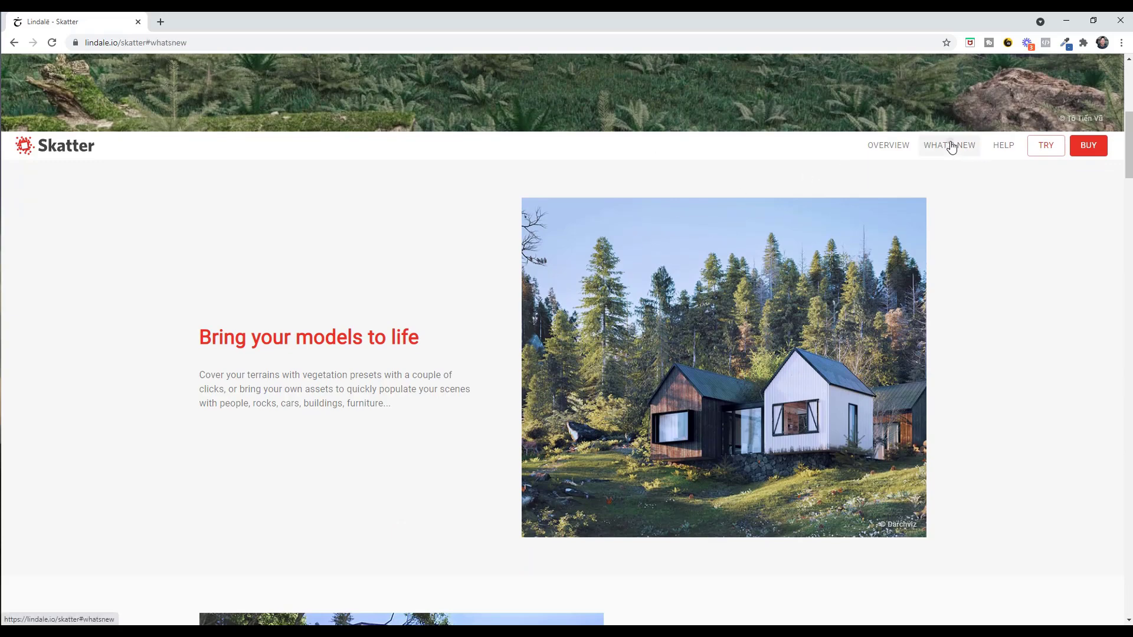
scroll(591, 386, down, 1)
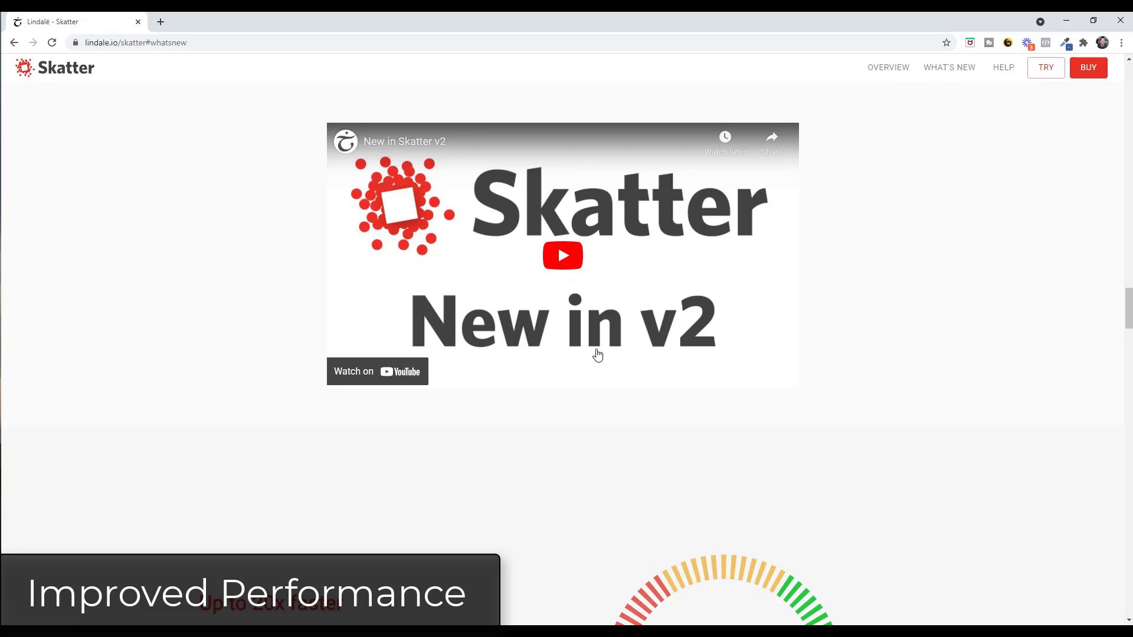
scroll(597, 355, down, 7)
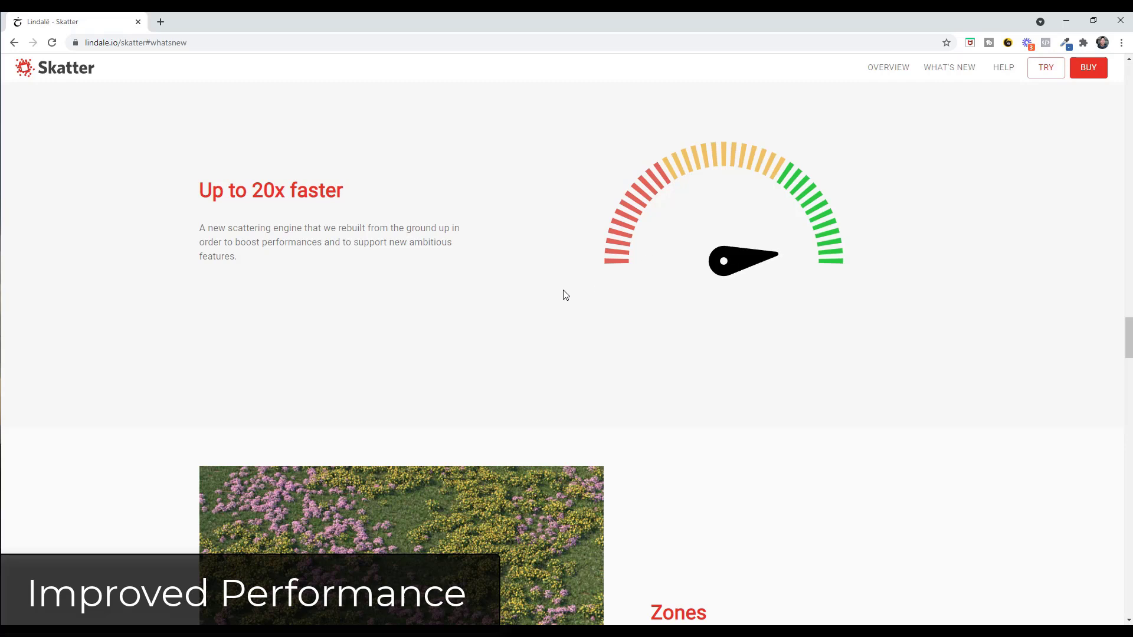
scroll(425, 317, up, 1)
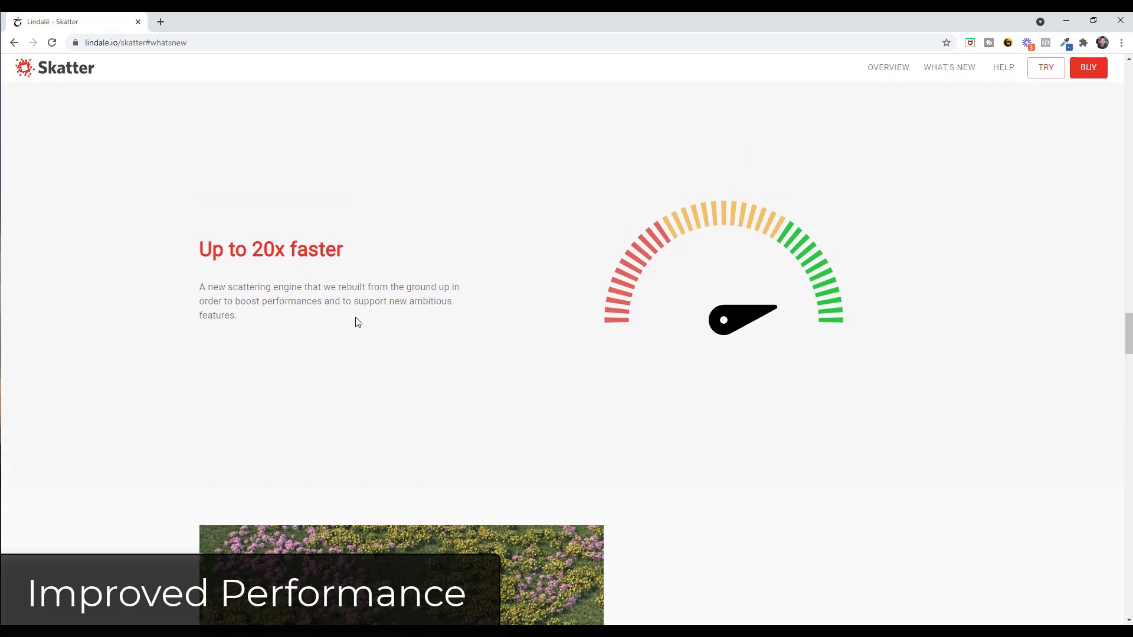
Switch from the browser to SketchUp and show the Skatter toolbar
click(1066, 20)
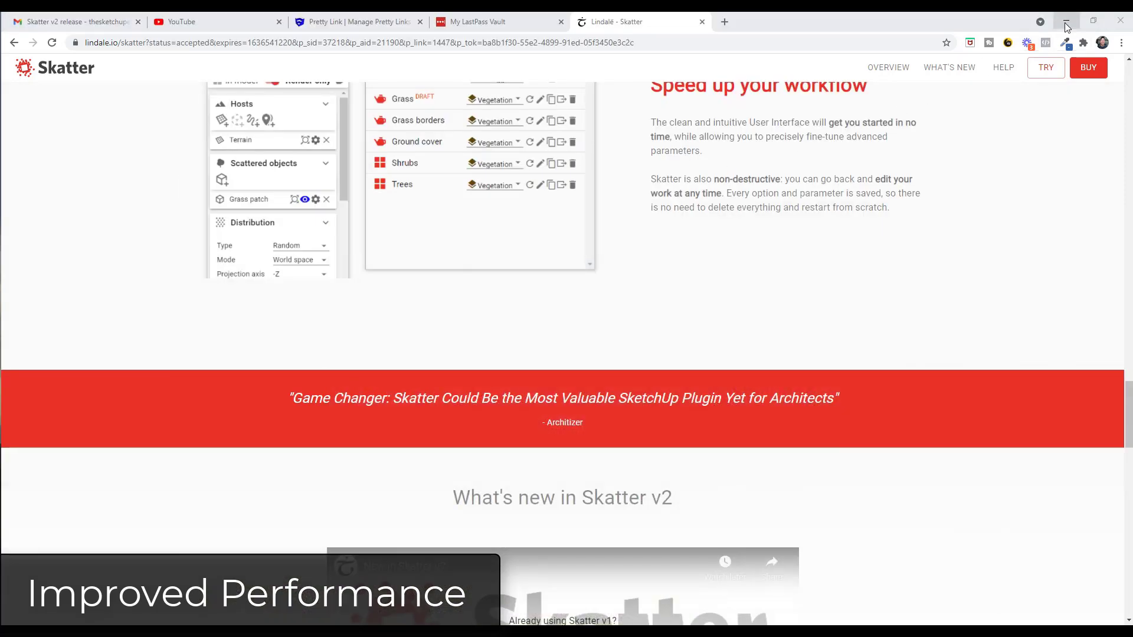
click(1066, 20)
middle_drag(502, 324, 481, 387)
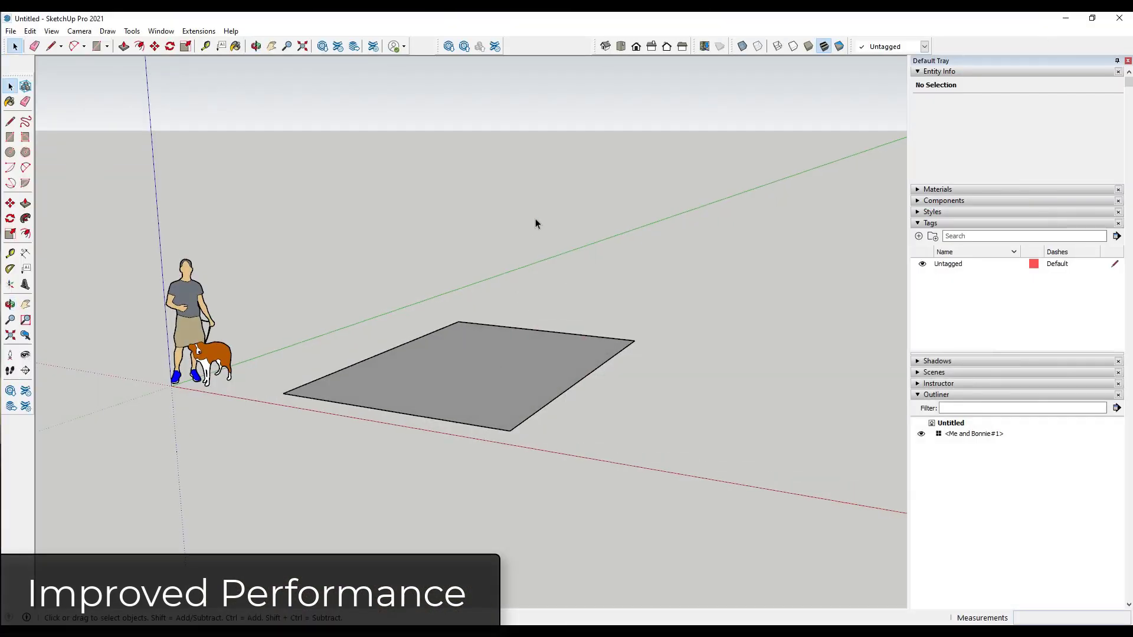
right_click(537, 42)
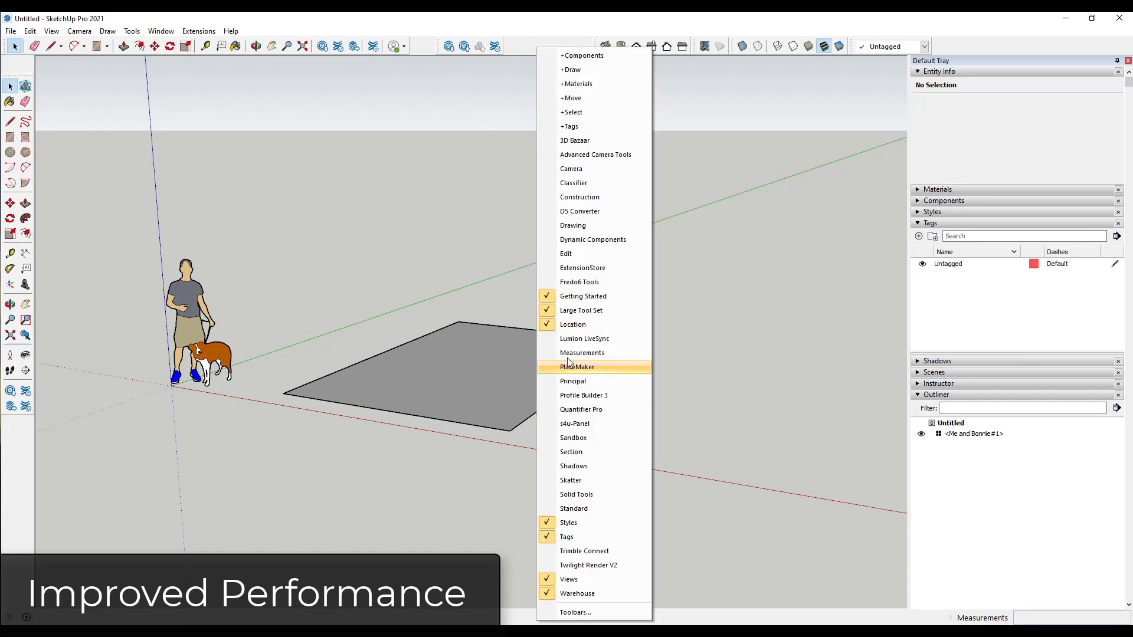
click(587, 481)
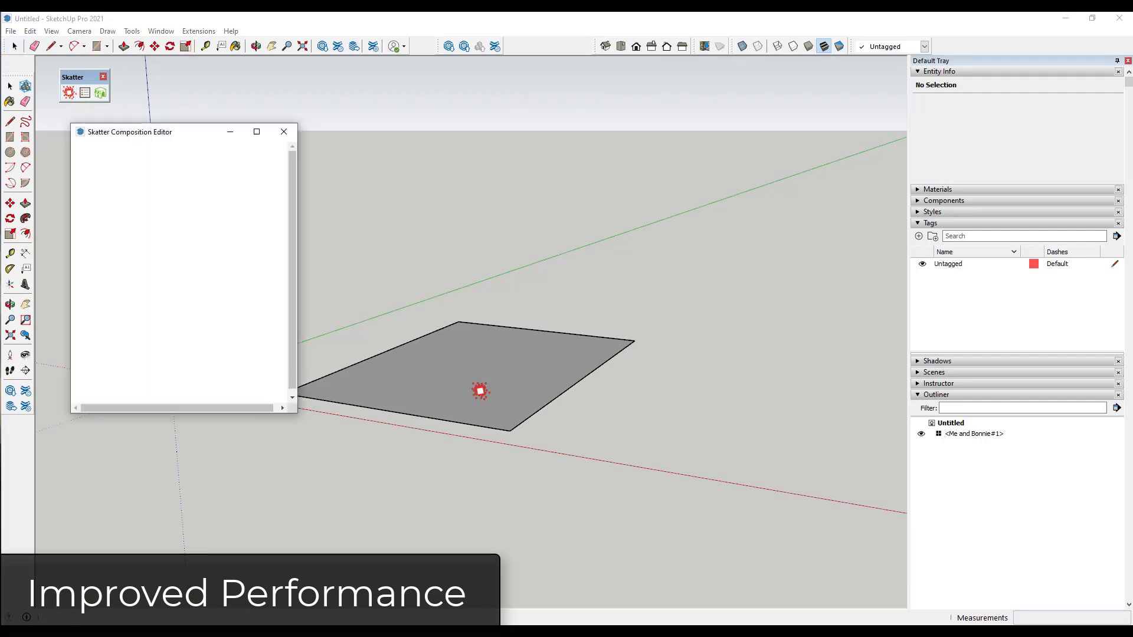
Add the grouped rectangular surface as the host of the untitled Skatter composition
click(477, 380)
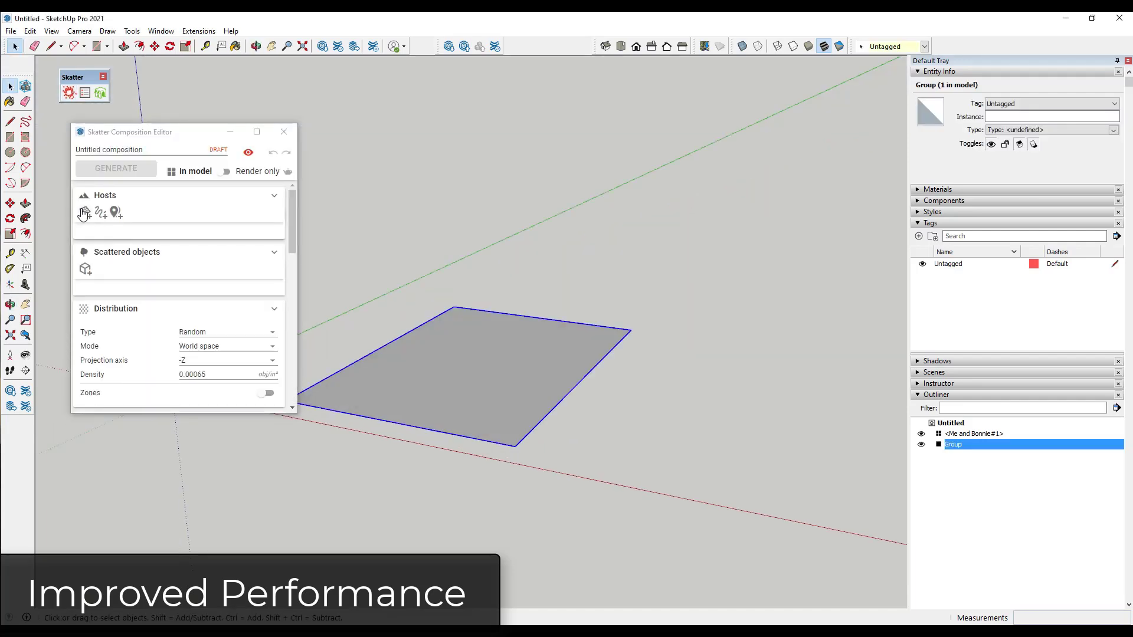
click(83, 214)
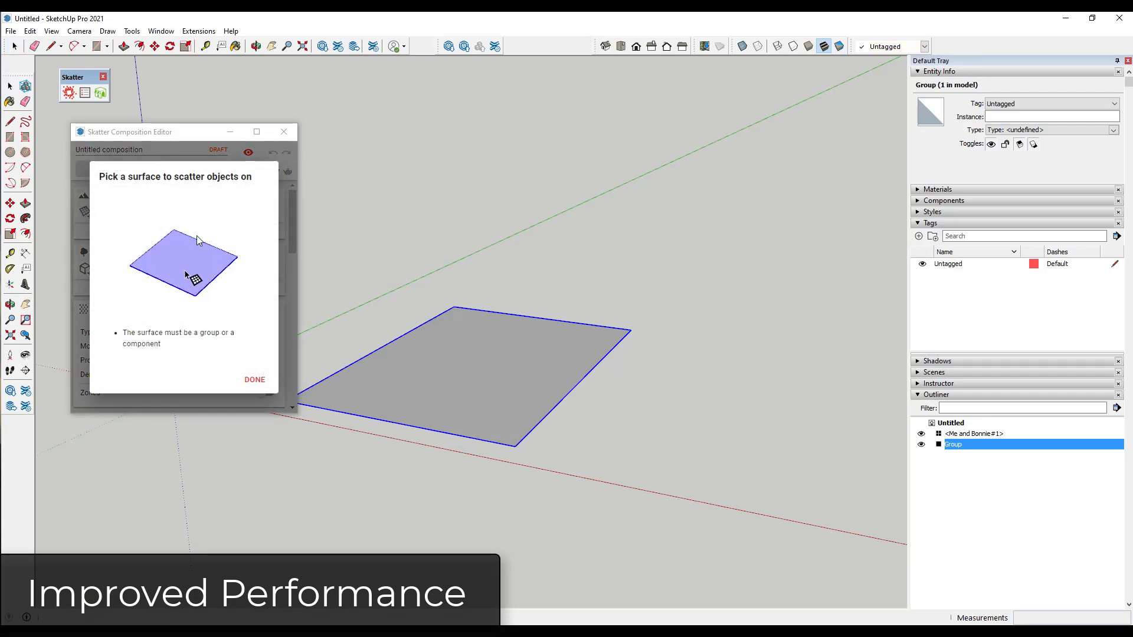
click(472, 384)
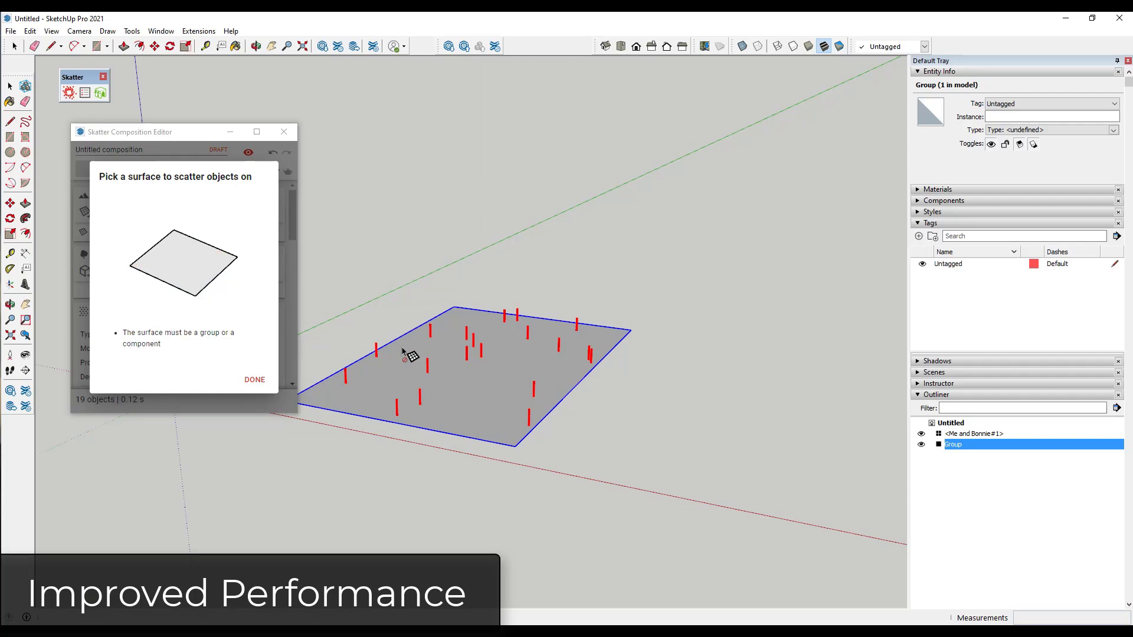
click(255, 379)
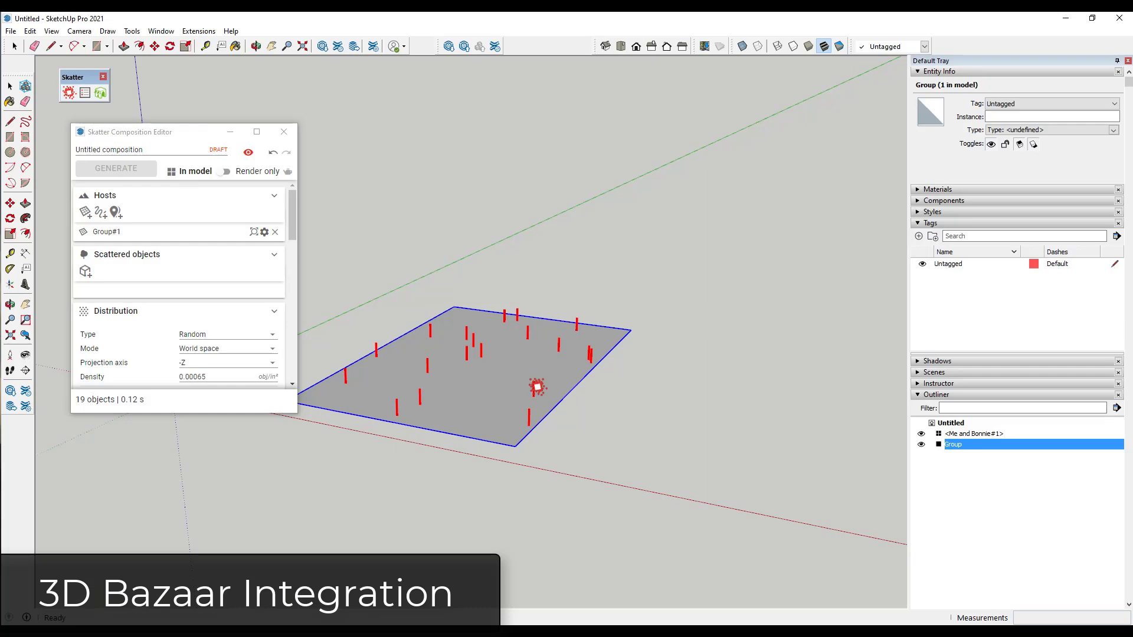
Open 3D Bazaar and browse the marketplace's Skatter v2 Contents and Plants categories
click(99, 95)
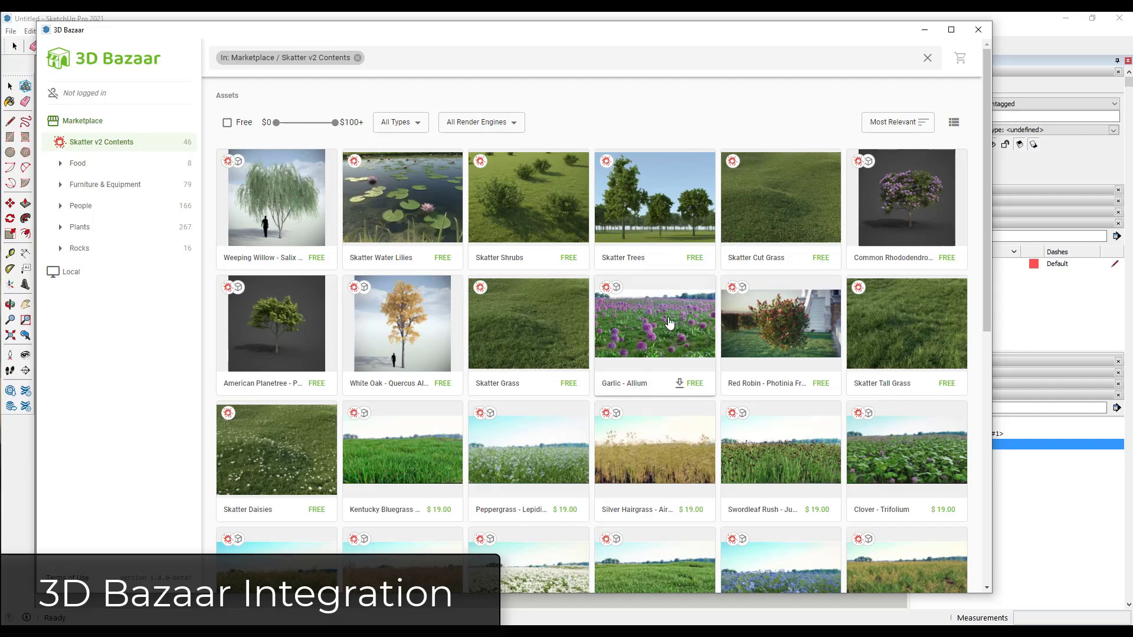
scroll(634, 327, down, 4)
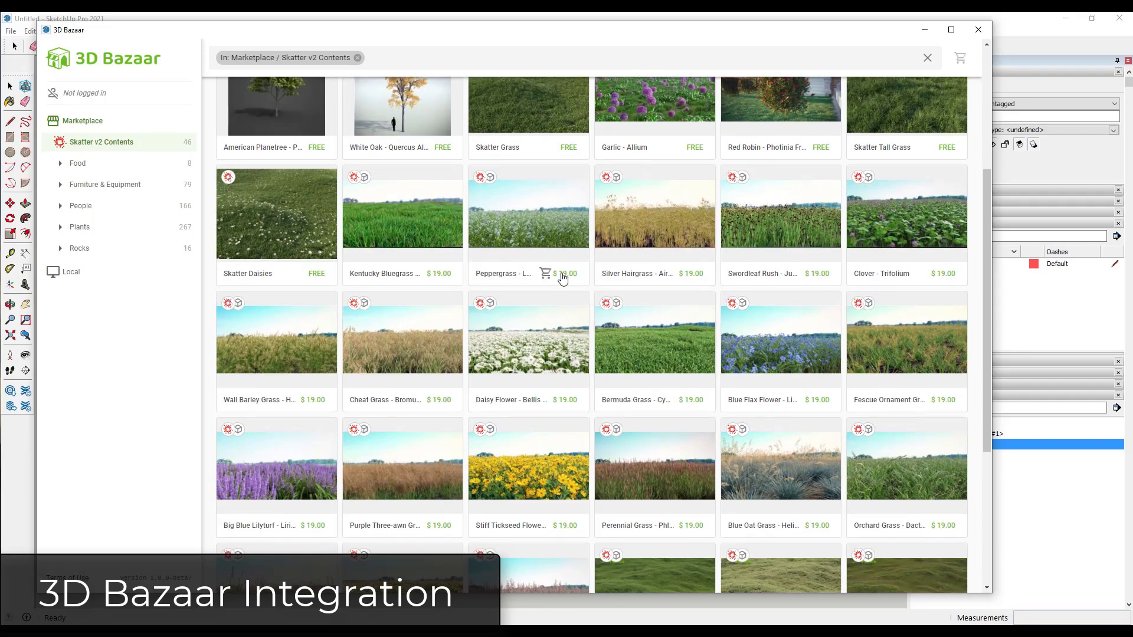
scroll(561, 273, up, 3)
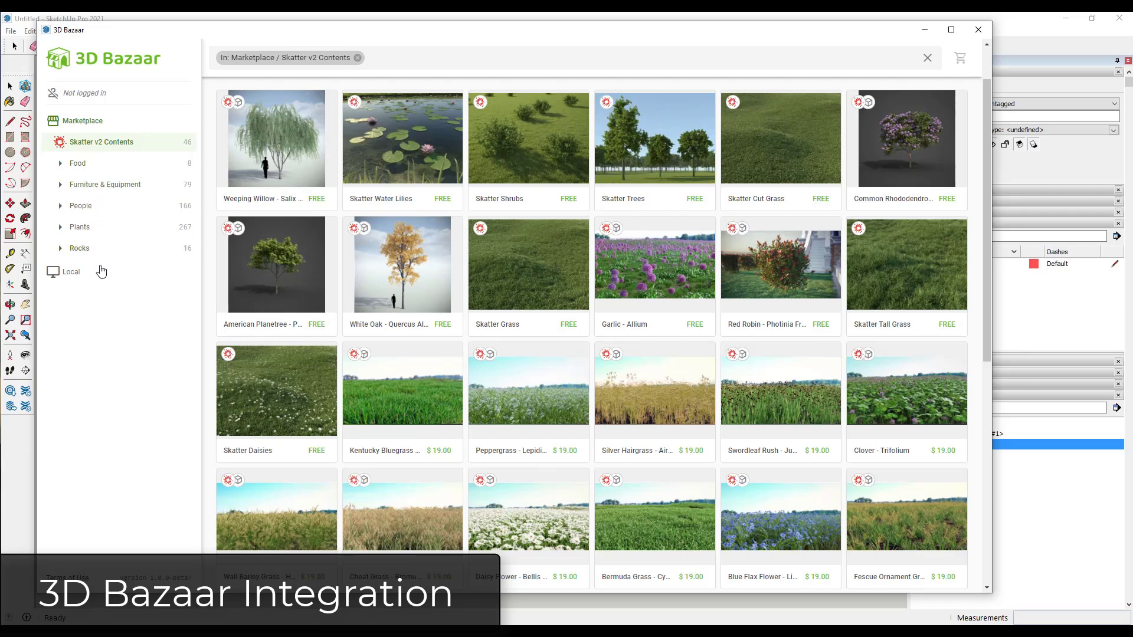
click(83, 228)
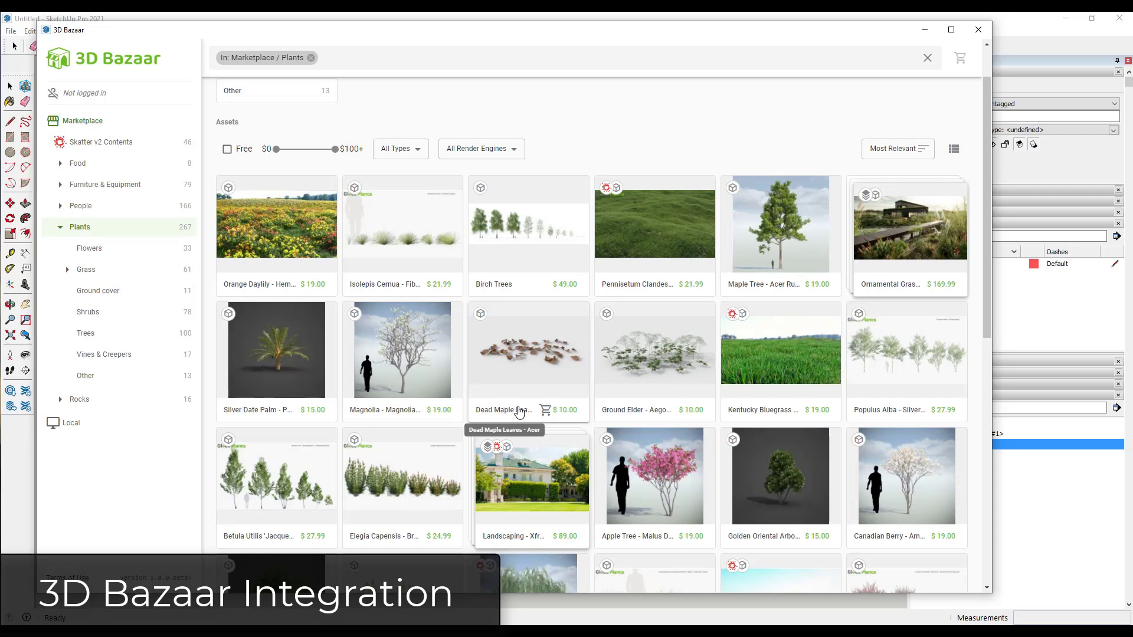
scroll(549, 328, up, 1)
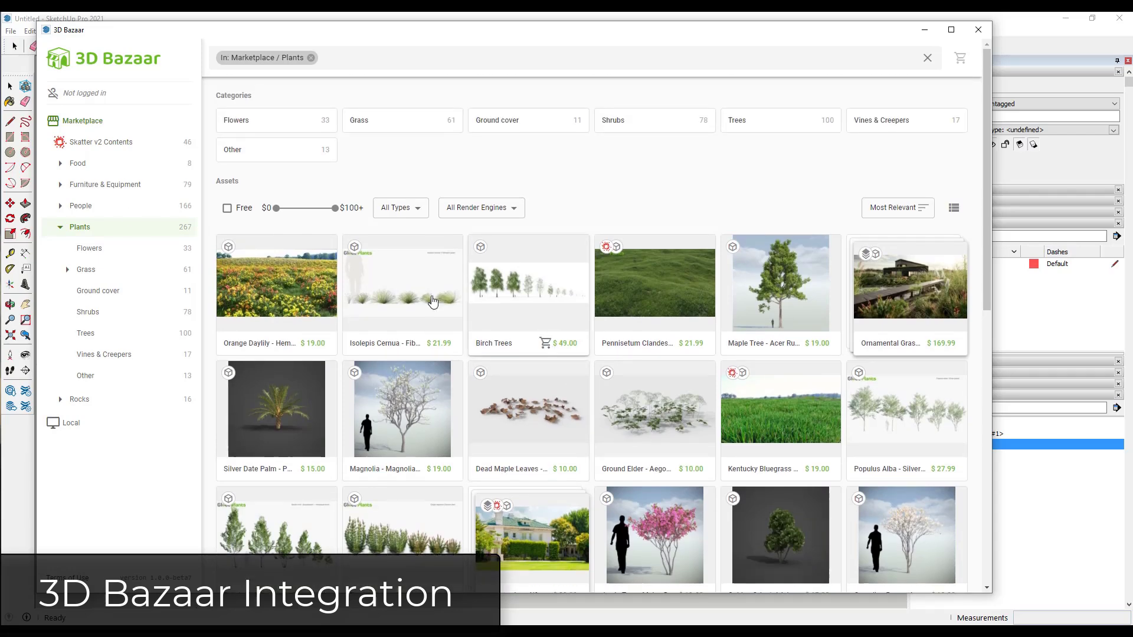
click(100, 142)
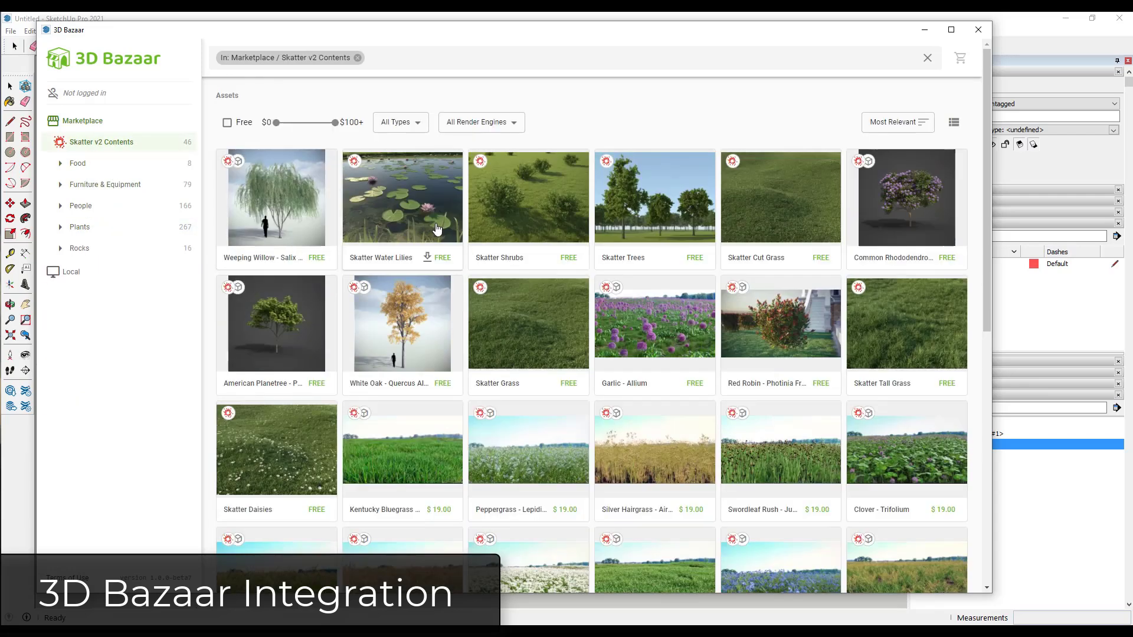
Download the free Garlic - Allium asset from Skatter v2 Contents with the Proxy geometry type
click(662, 328)
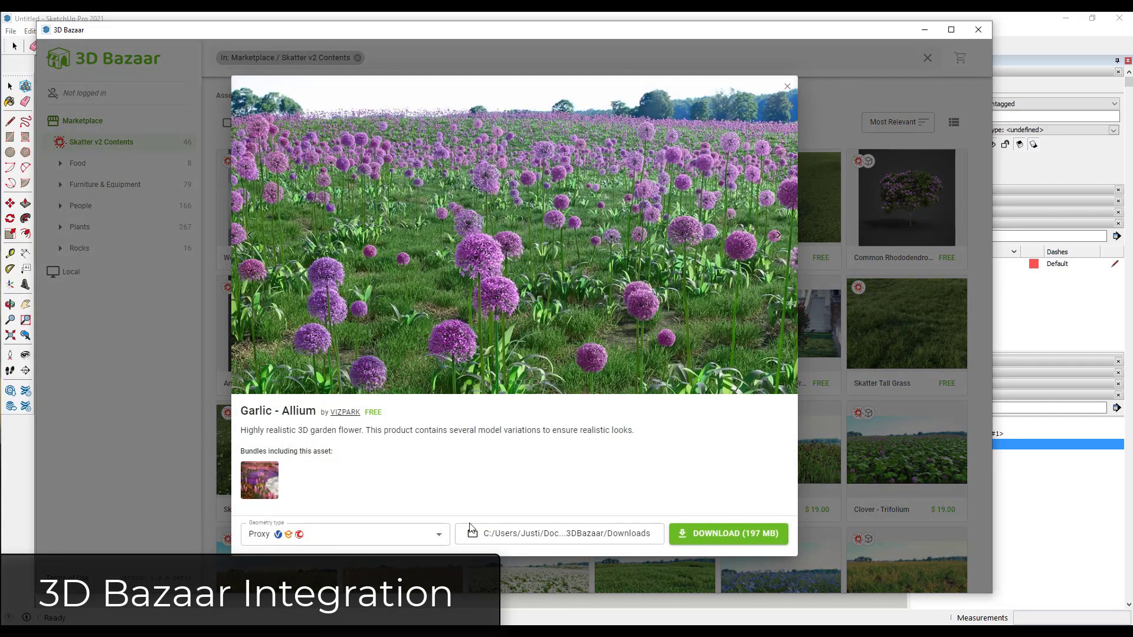
click(425, 534)
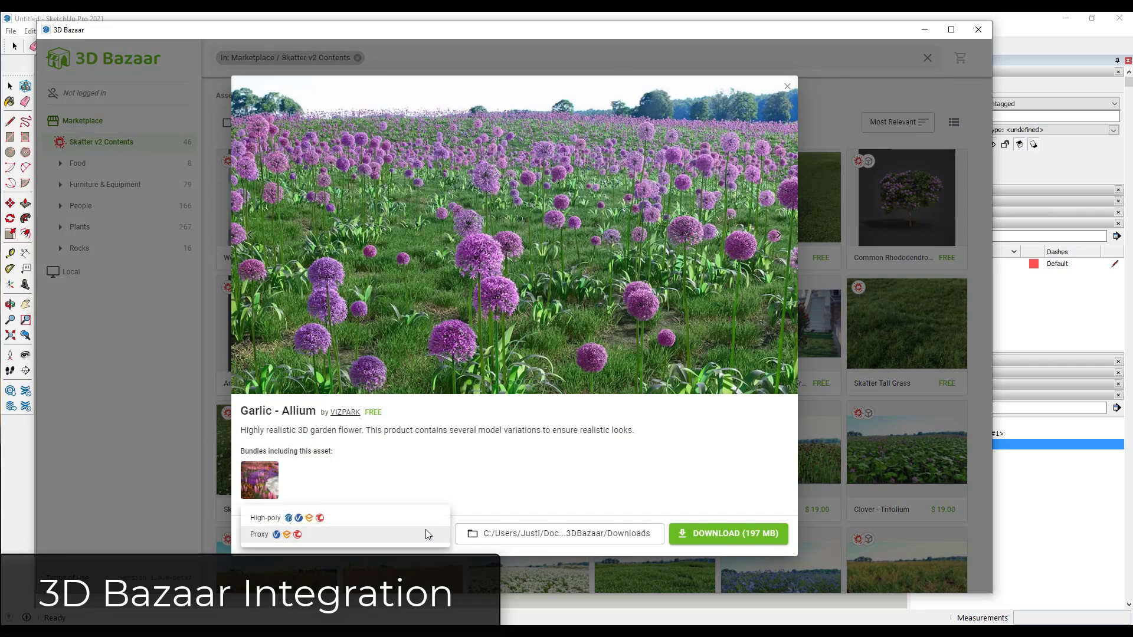
click(306, 520)
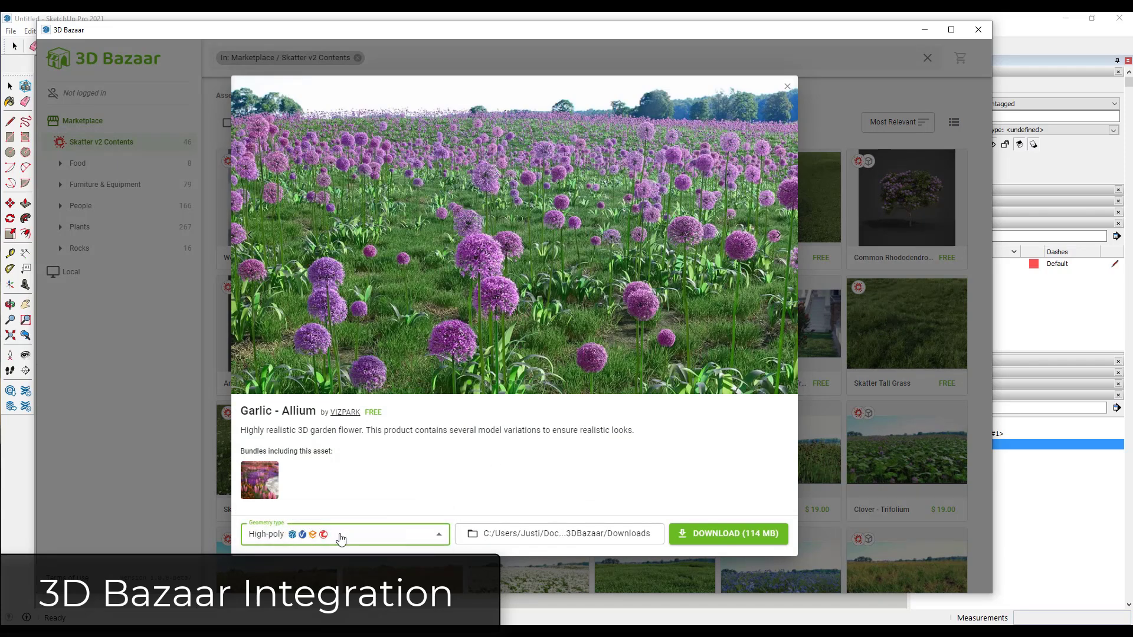
click(340, 538)
click(298, 553)
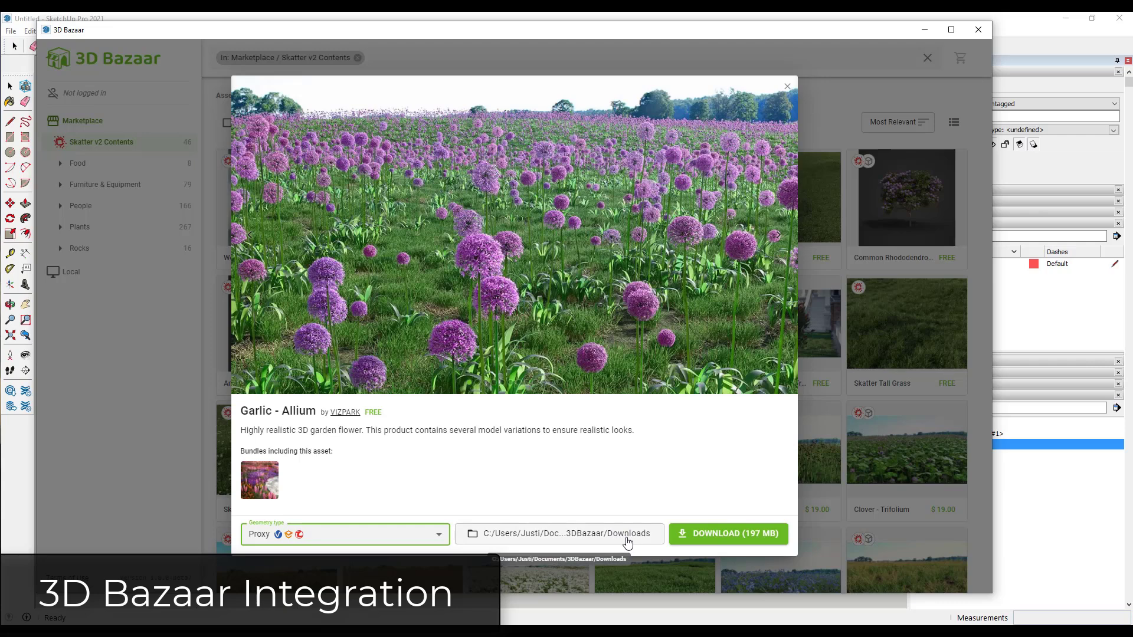
click(699, 536)
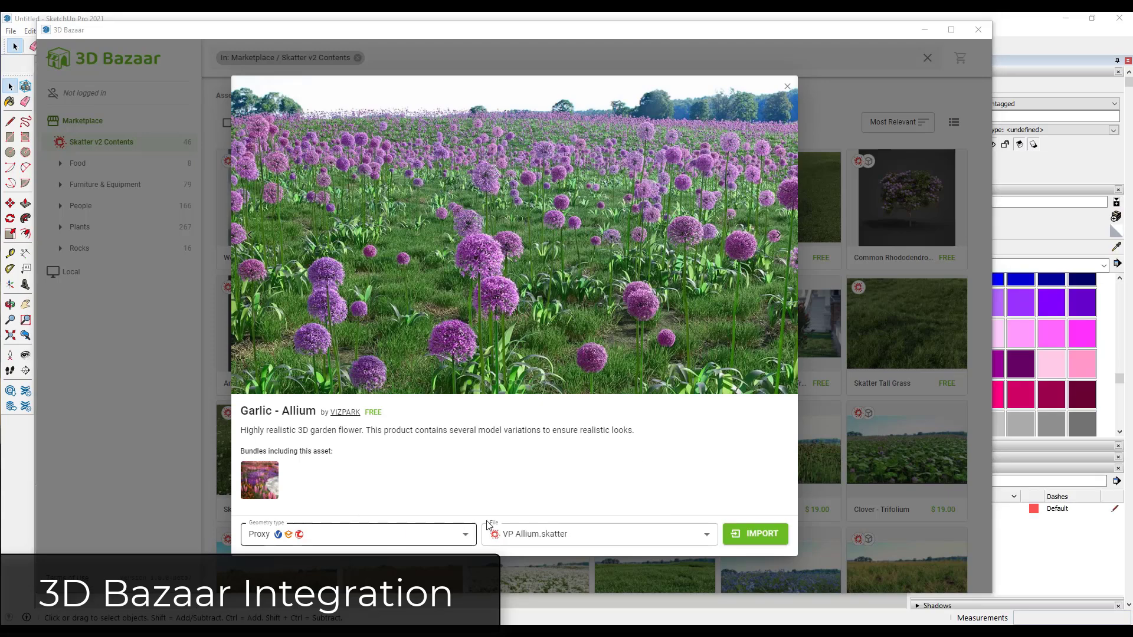
Import VP Allium.skatter into the model and move the composition editor clear of the 3D Bazaar window and the surface
click(759, 536)
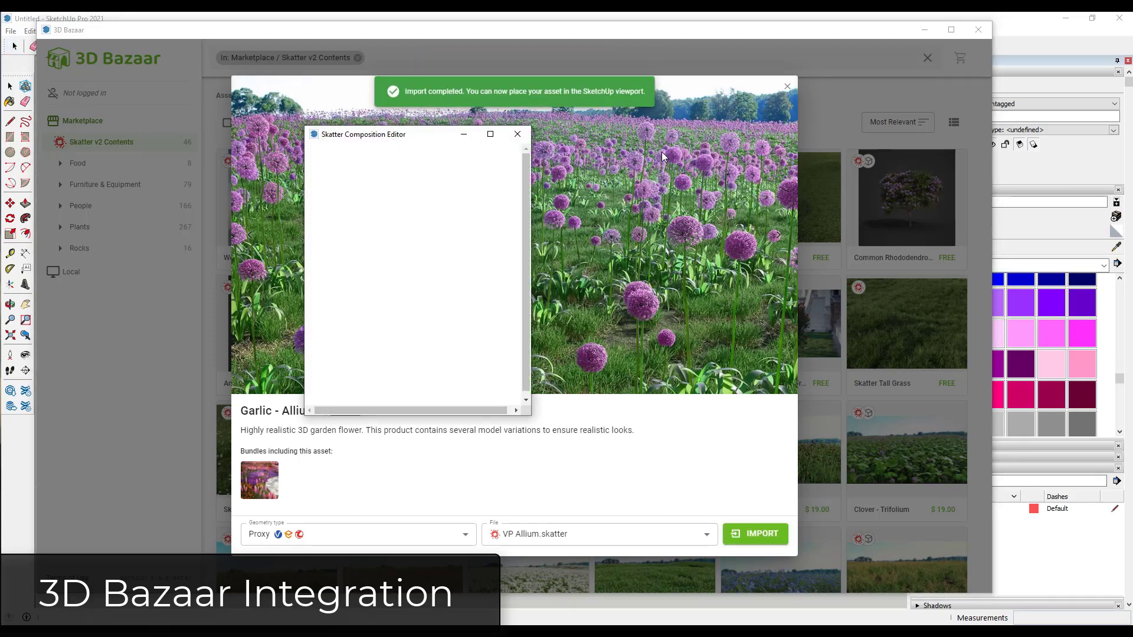
click(925, 29)
drag(409, 139, 158, 128)
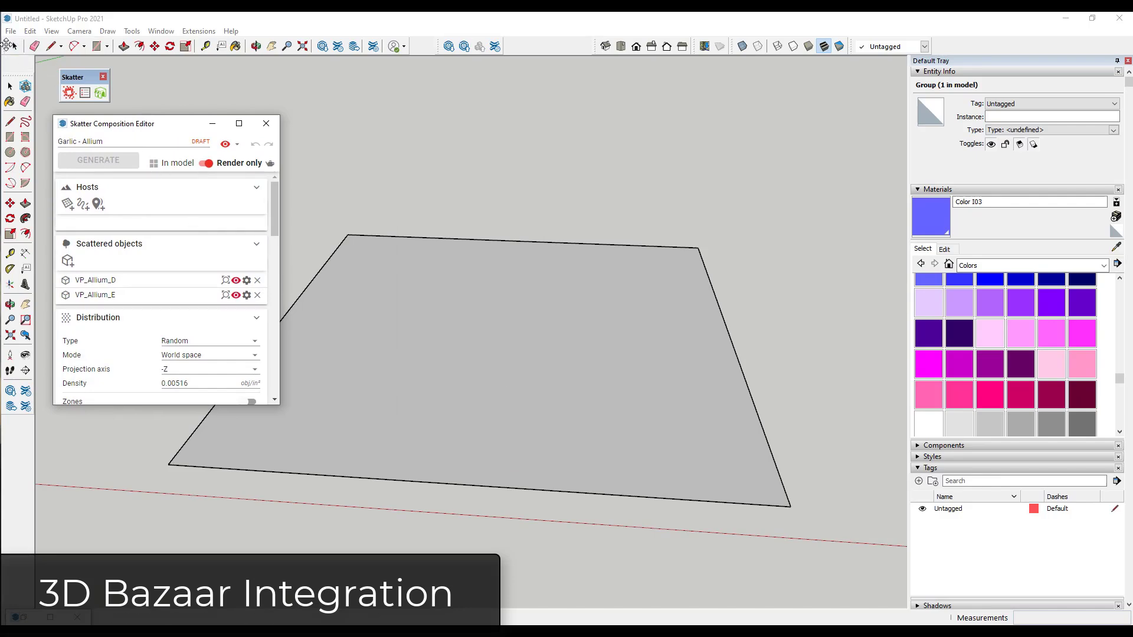
Group the rectangular face together with its bounding edges
click(13, 46)
double_click(481, 318)
right_click(481, 318)
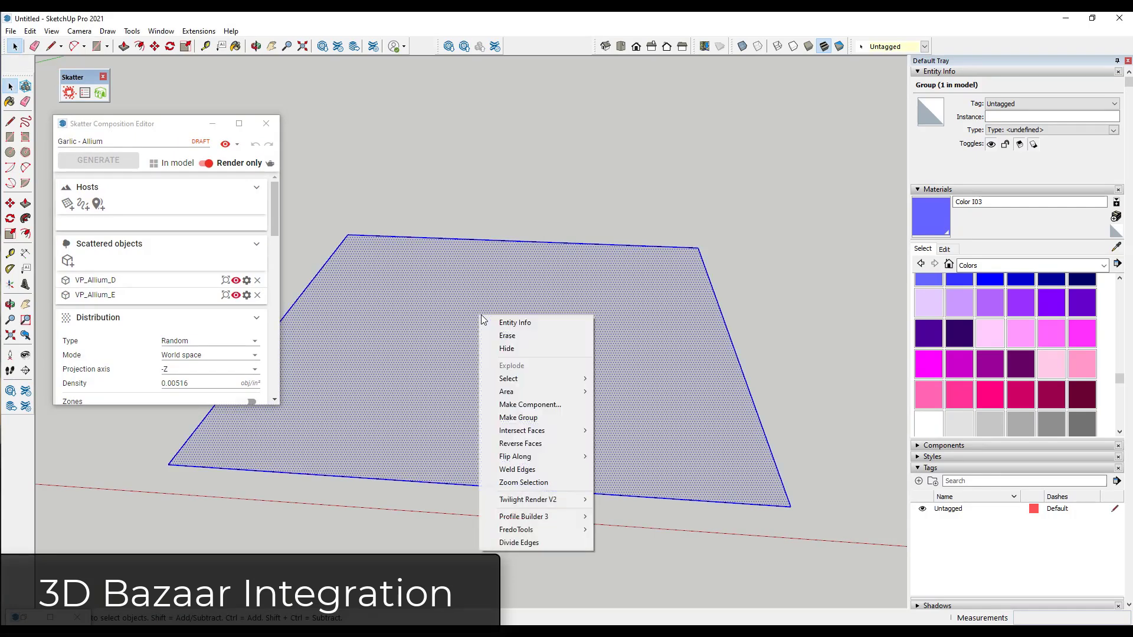
click(519, 417)
Set the grouped rectangle as the host surface of the Garlic - Allium composition
click(68, 204)
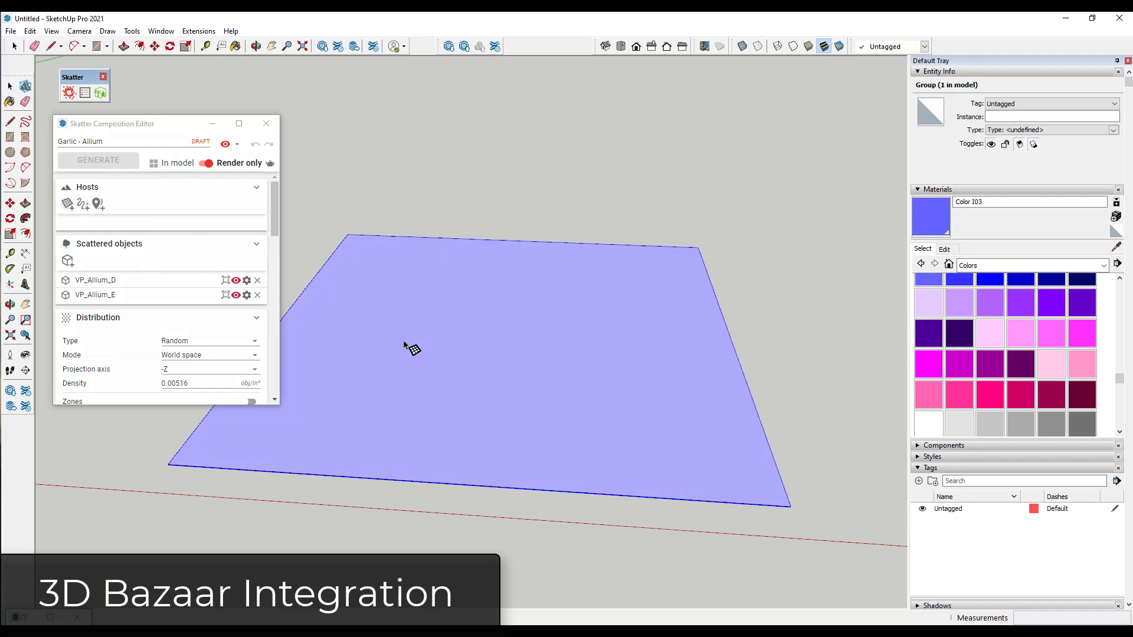
click(498, 352)
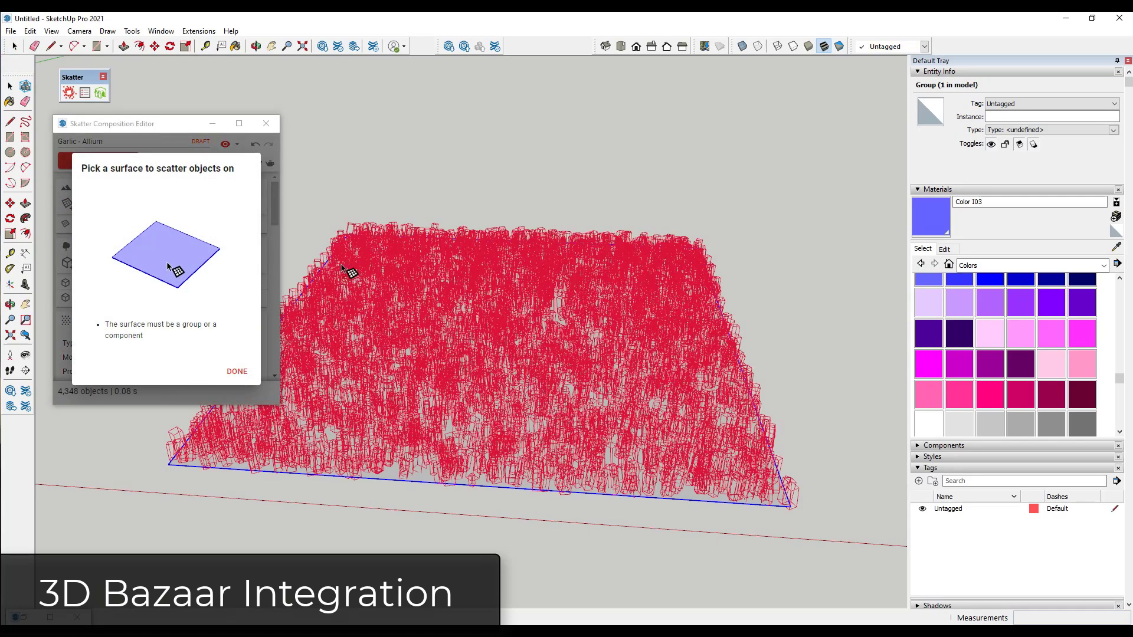
click(237, 372)
Examine the allium scatter preview across the host surface and the composition's distribution settings
middle_drag(378, 374, 476, 311)
scroll(529, 429, up, 5)
scroll(518, 445, down, 2)
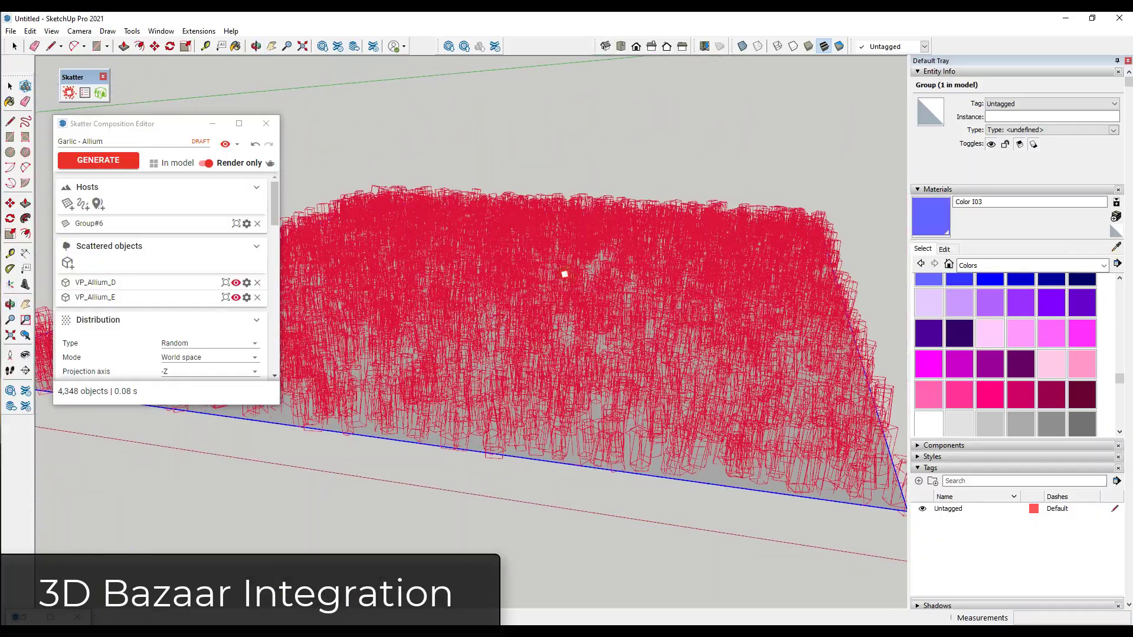
scroll(514, 256, up, 6)
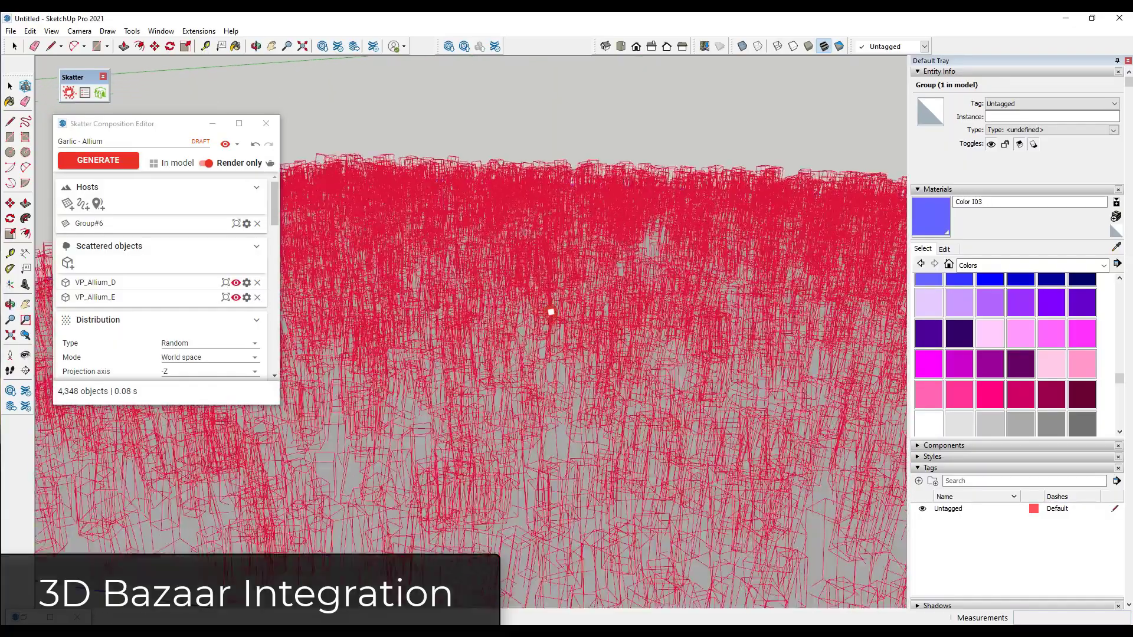
scroll(572, 394, down, 8)
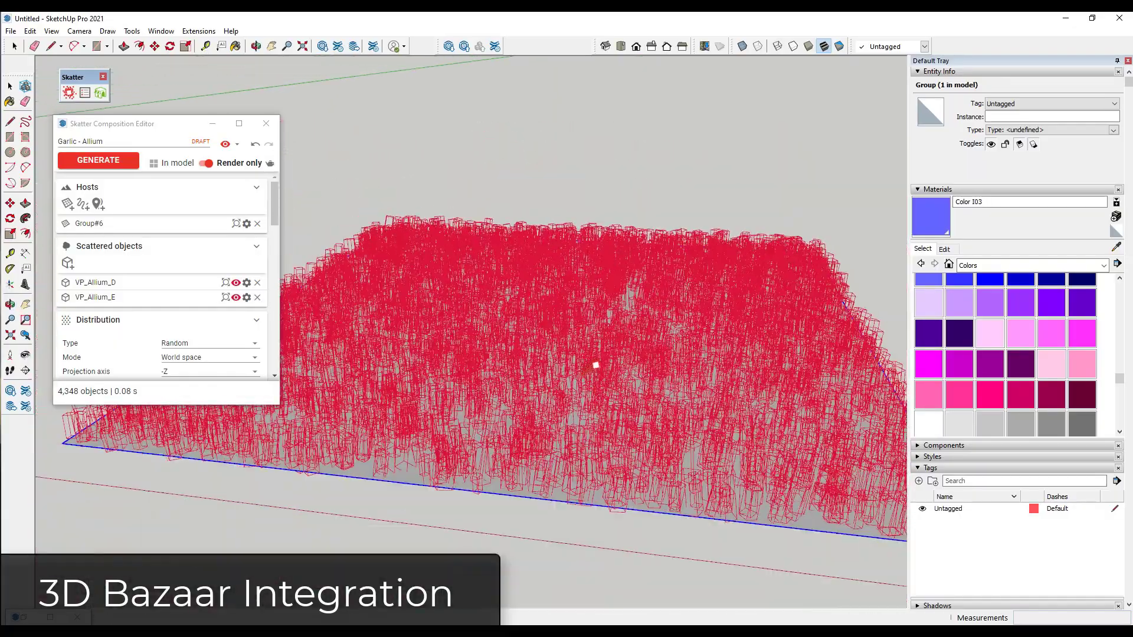
mouse_move(610, 358)
middle_down()
mouse_move(616, 224)
mouse_move(626, 330)
mouse_move(647, 395)
mouse_move(288, 204)
middle_up()
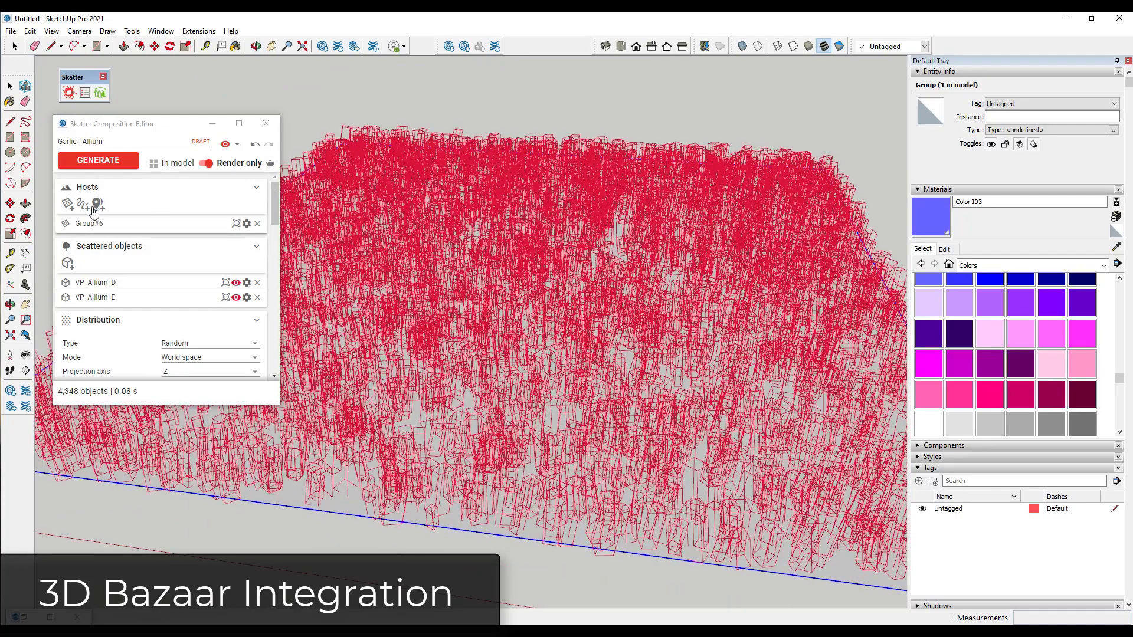
scroll(197, 294, down, 2)
scroll(177, 296, up, 1)
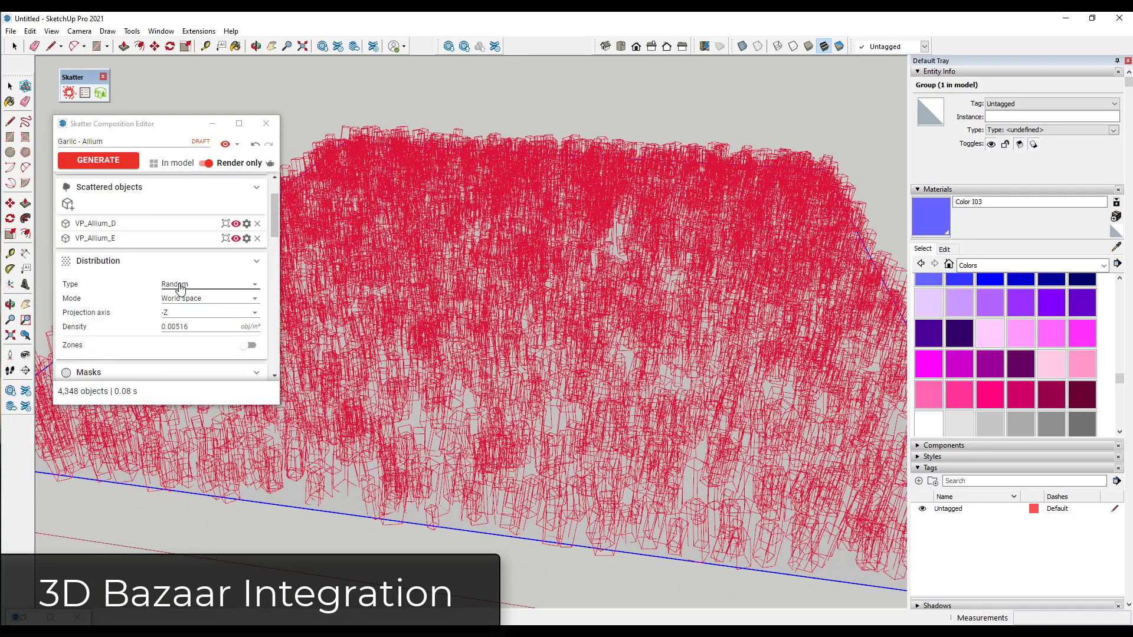
Set the Garlic - Allium distribution density to 0.00085 obj/in² so the flowers are spaced further apart
double_click(168, 326)
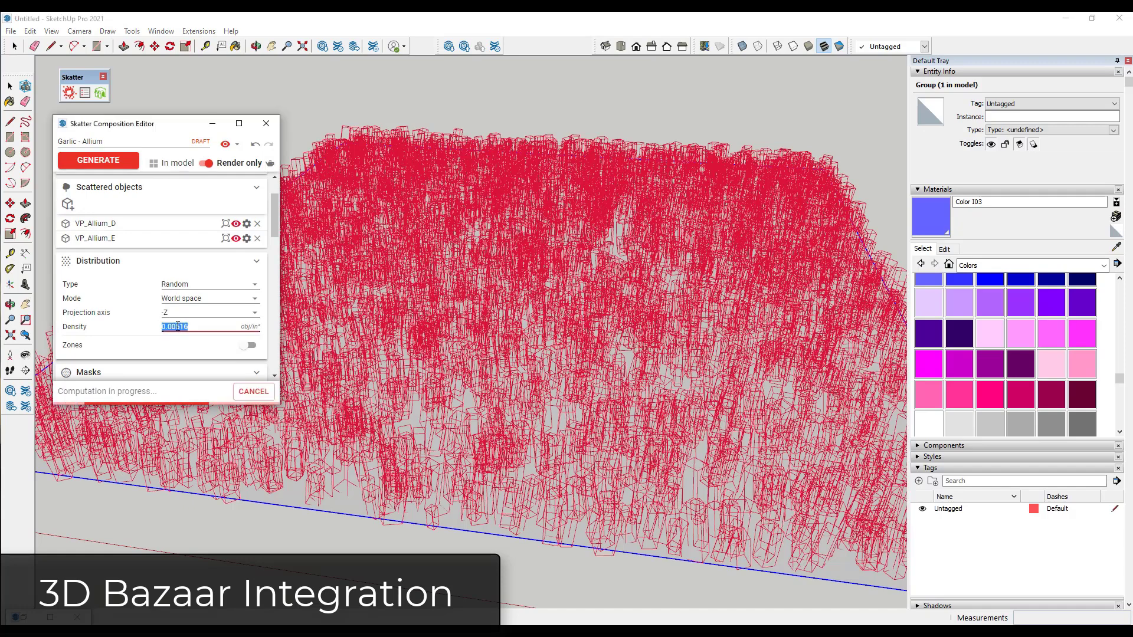
click(173, 327)
mouse_move(211, 326)
mouse_down()
mouse_move(155, 328)
mouse_move(189, 329)
mouse_up()
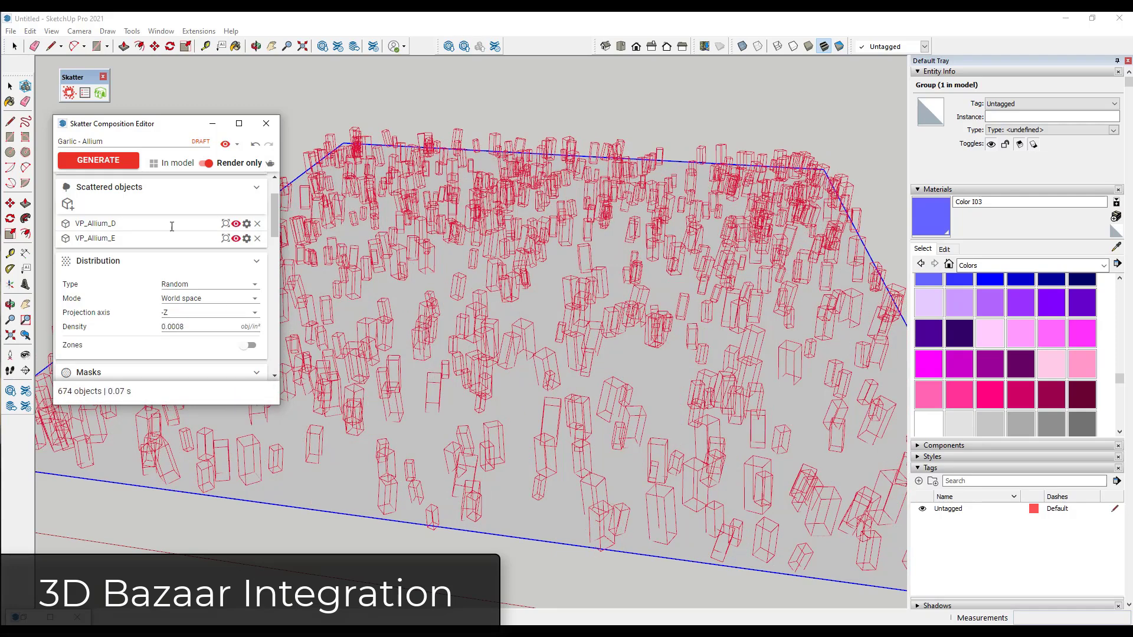
drag(197, 327, 200, 327)
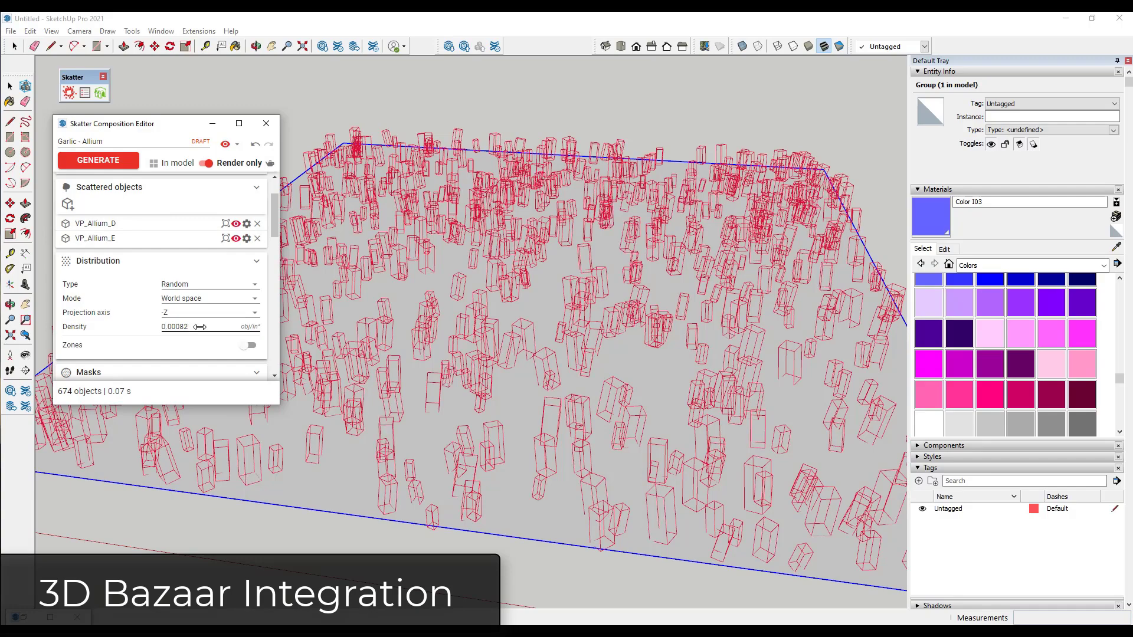
middle_drag(597, 296, 680, 312)
Show the Enscape toolbar and place it beside the Skatter toolbar, clear of the composition editor
right_click(528, 47)
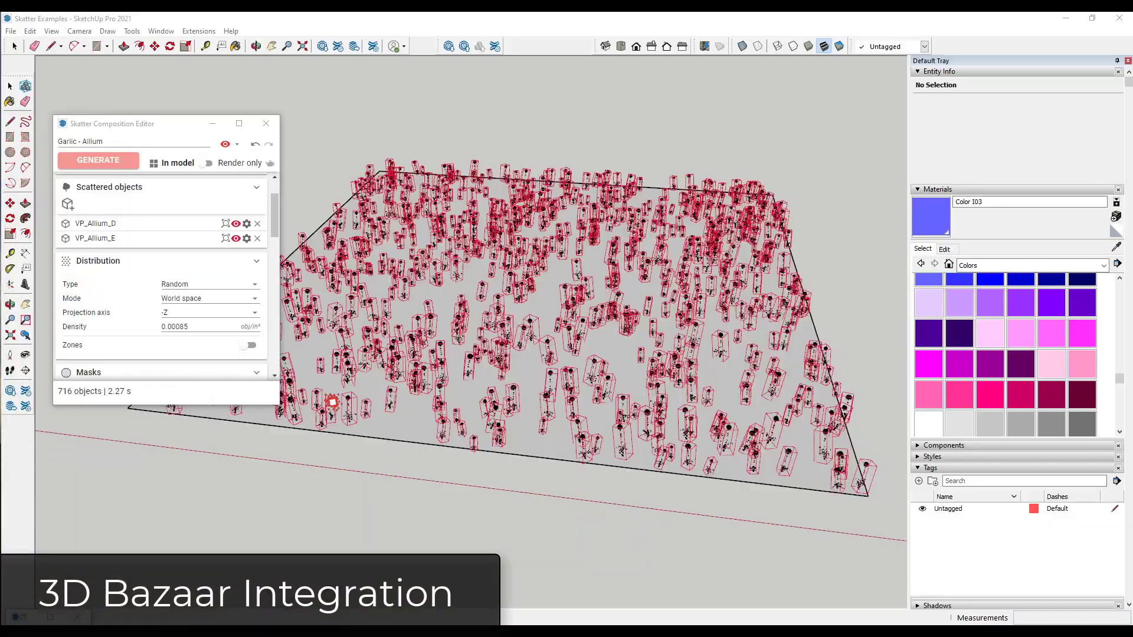
scroll(509, 346, up, 10)
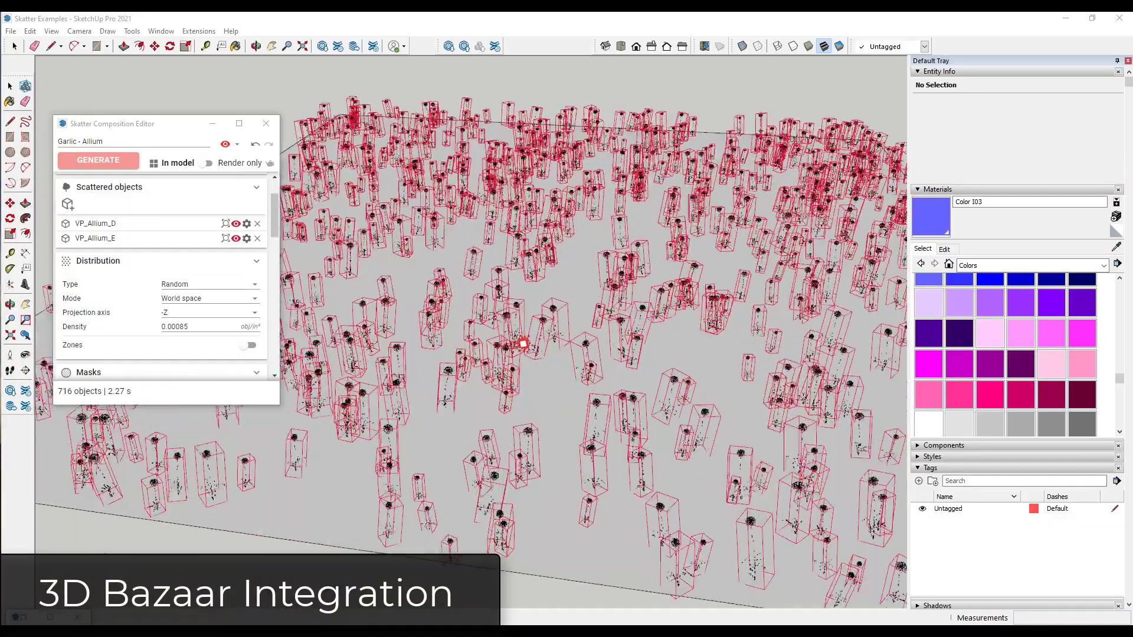
scroll(493, 374, down, 15)
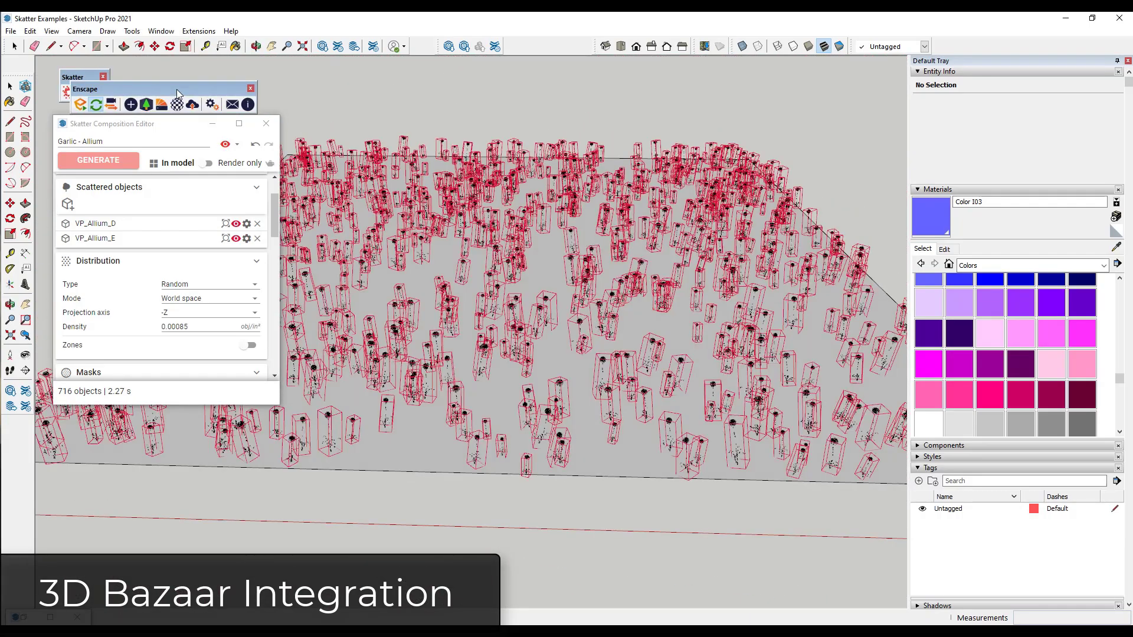
drag(177, 93, 270, 73)
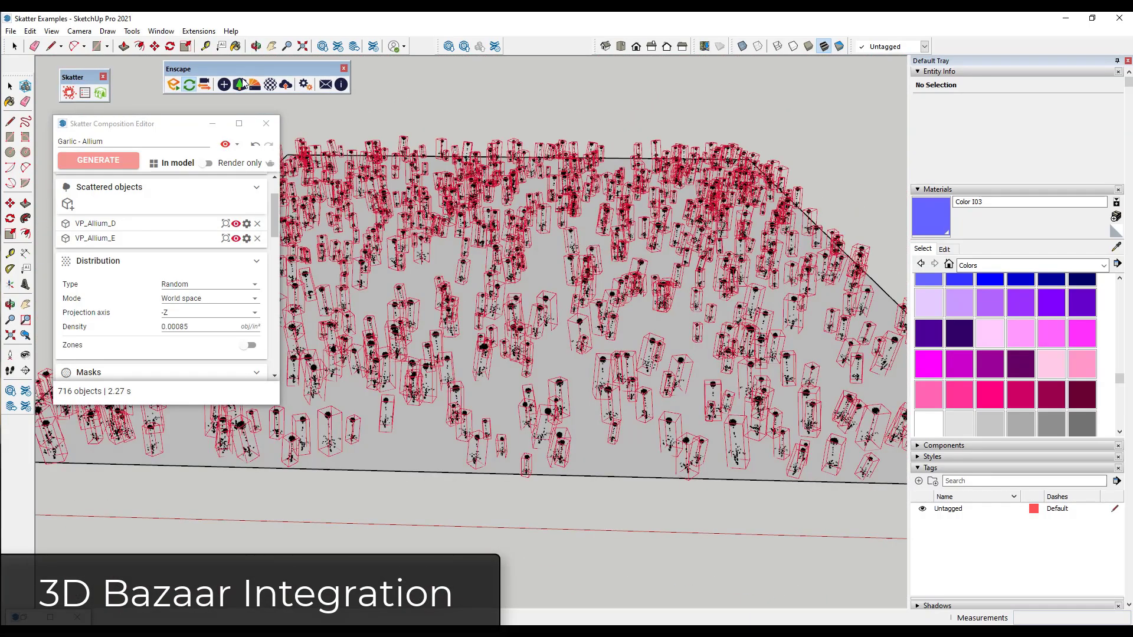
Reopen 3D Bazaar, close the Garlic - Allium details and browse the other Skatter v2 Contents assets
click(102, 96)
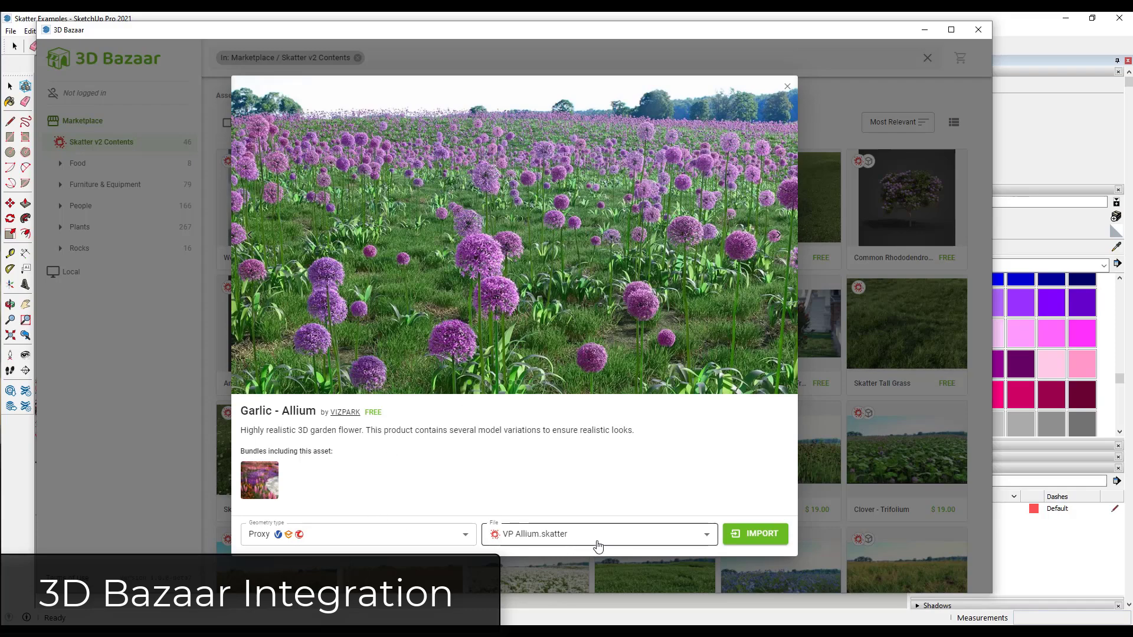
click(787, 86)
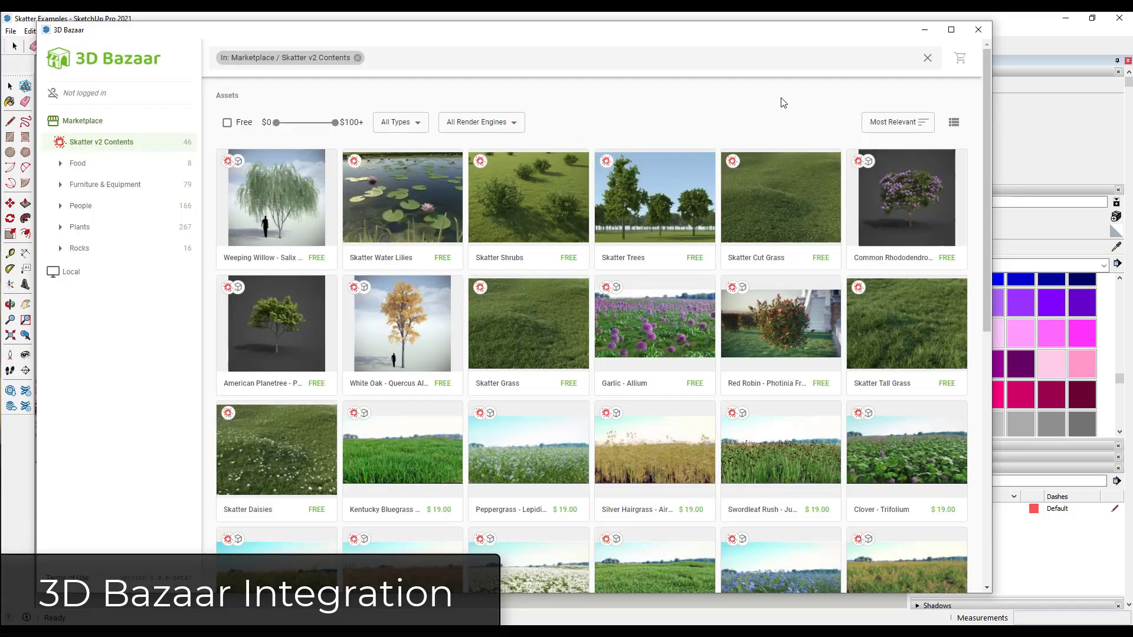
scroll(430, 401, down, 5)
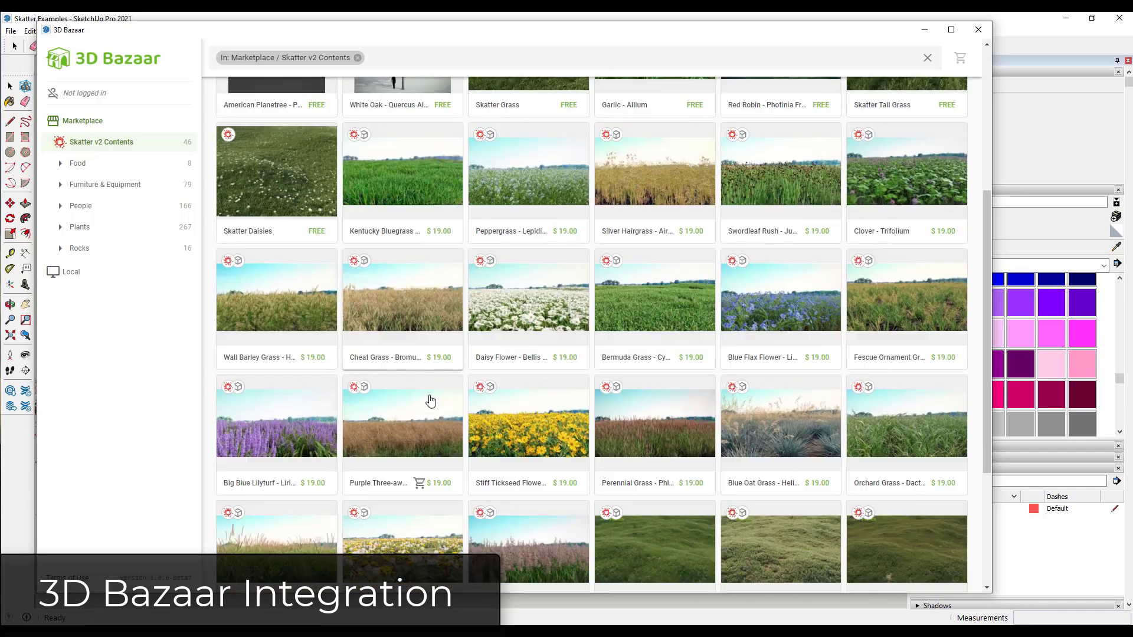
scroll(430, 401, down, 4)
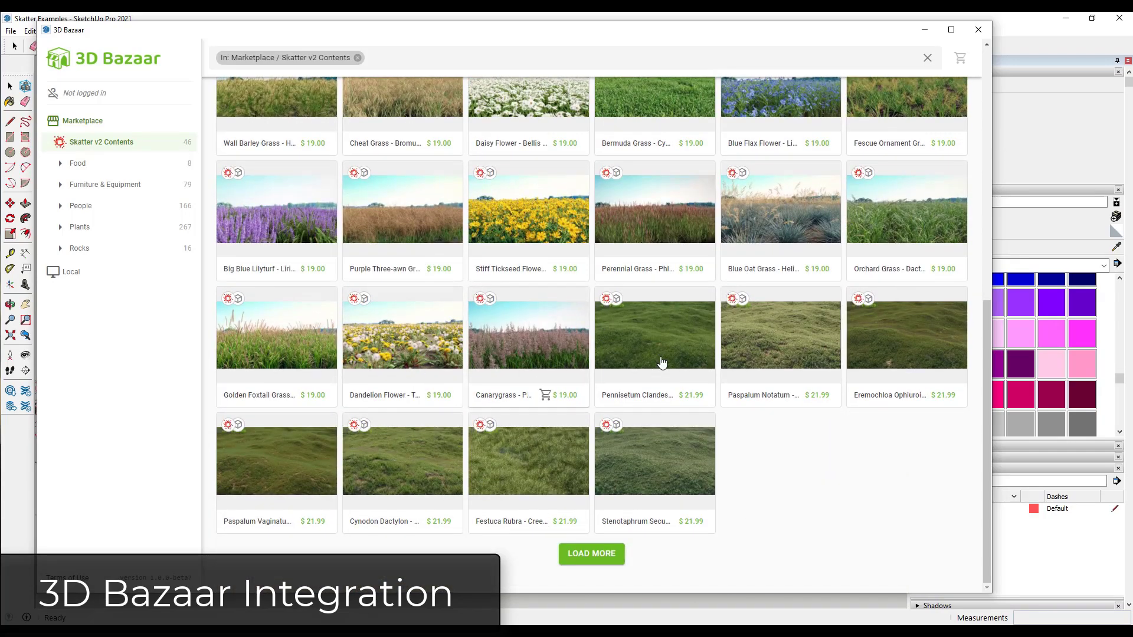
scroll(531, 443, up, 3)
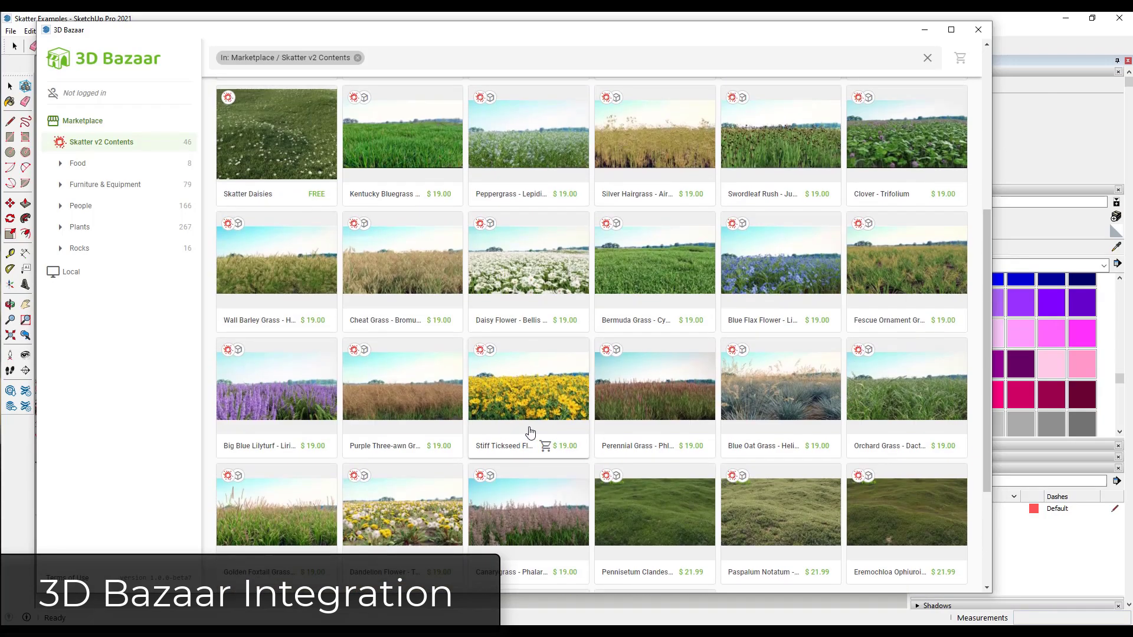
scroll(546, 419, up, 3)
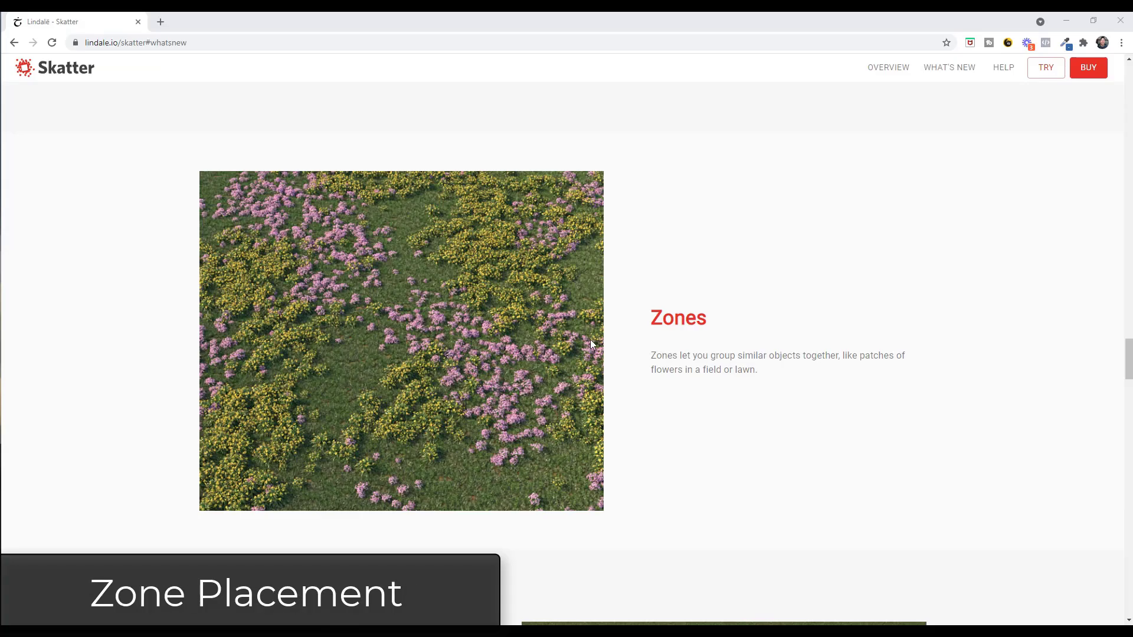
Read the Zones description on the Skatter what's new web page, then put the browser away
scroll(592, 344, down, 4)
scroll(606, 311, up, 5)
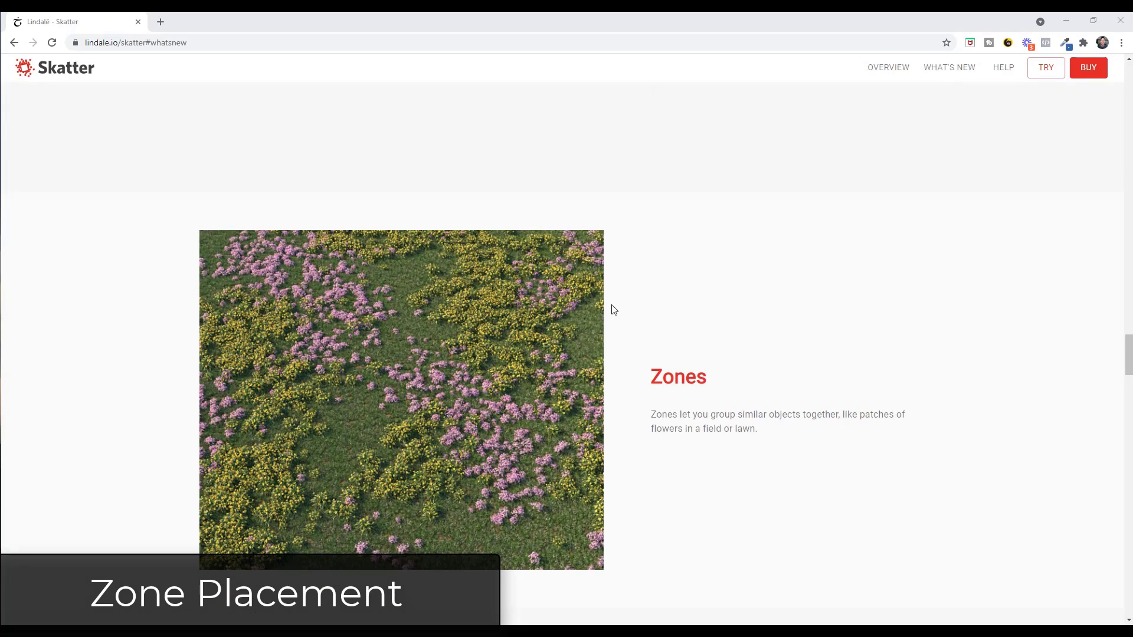
scroll(634, 308, down, 2)
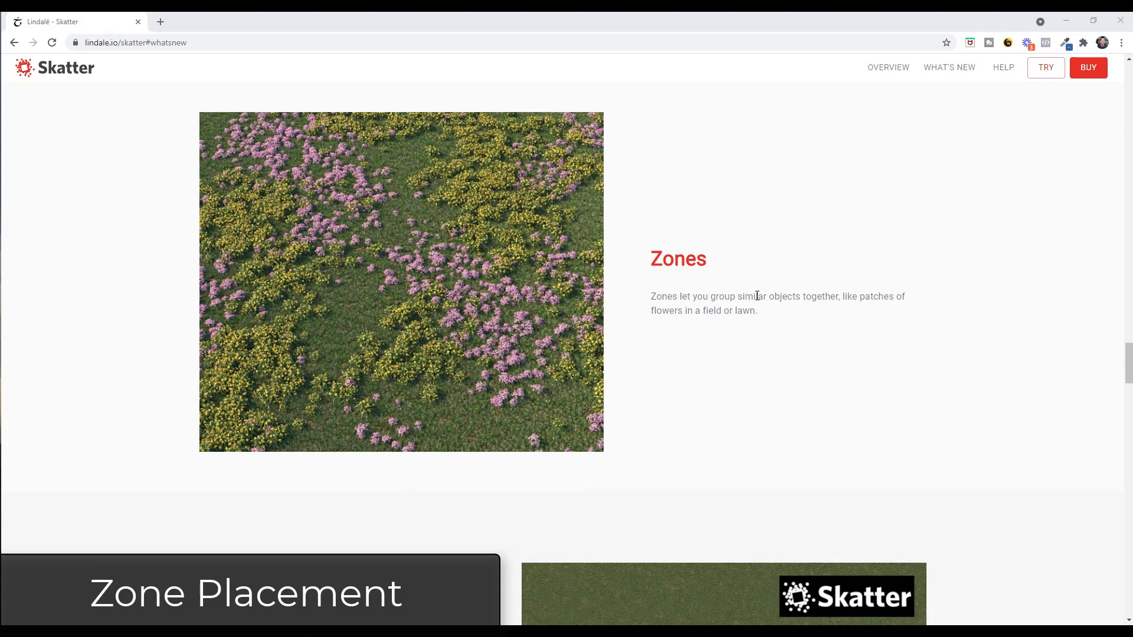
click(1065, 21)
Set the large rectangular group as the composition's host surface and remove PurpleCube from the hosts
click(85, 213)
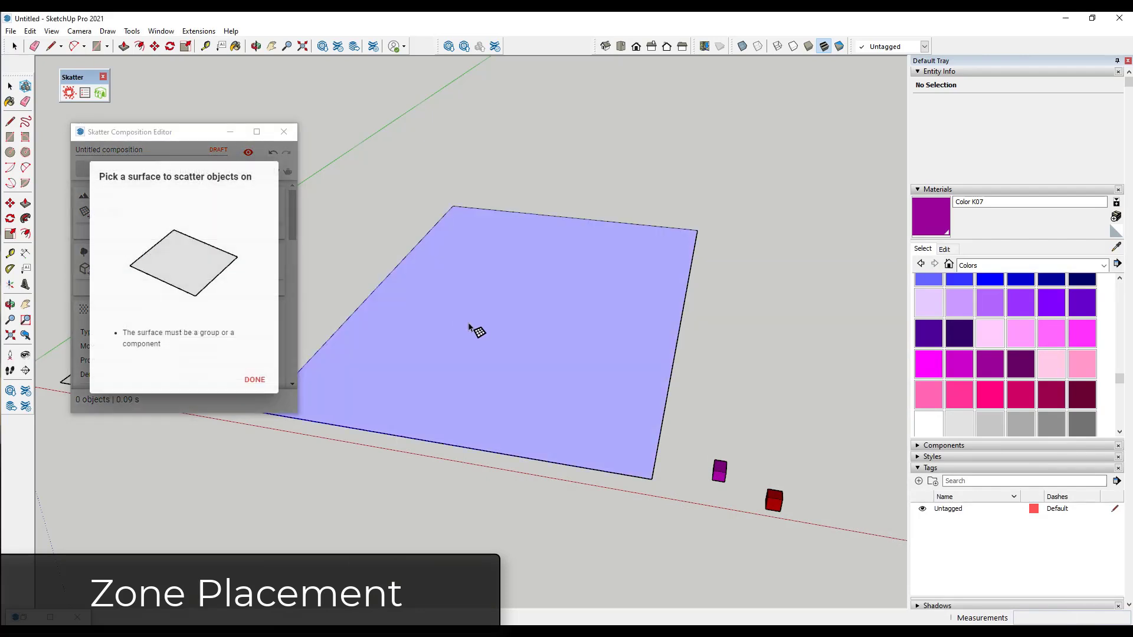
click(469, 328)
click(775, 501)
click(255, 380)
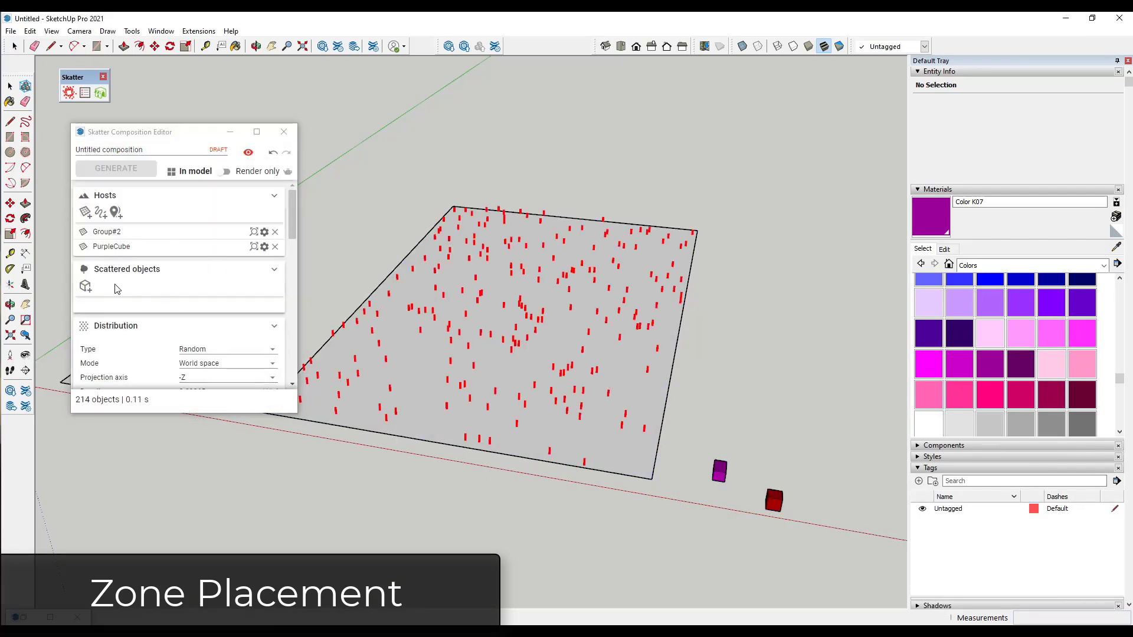
click(275, 247)
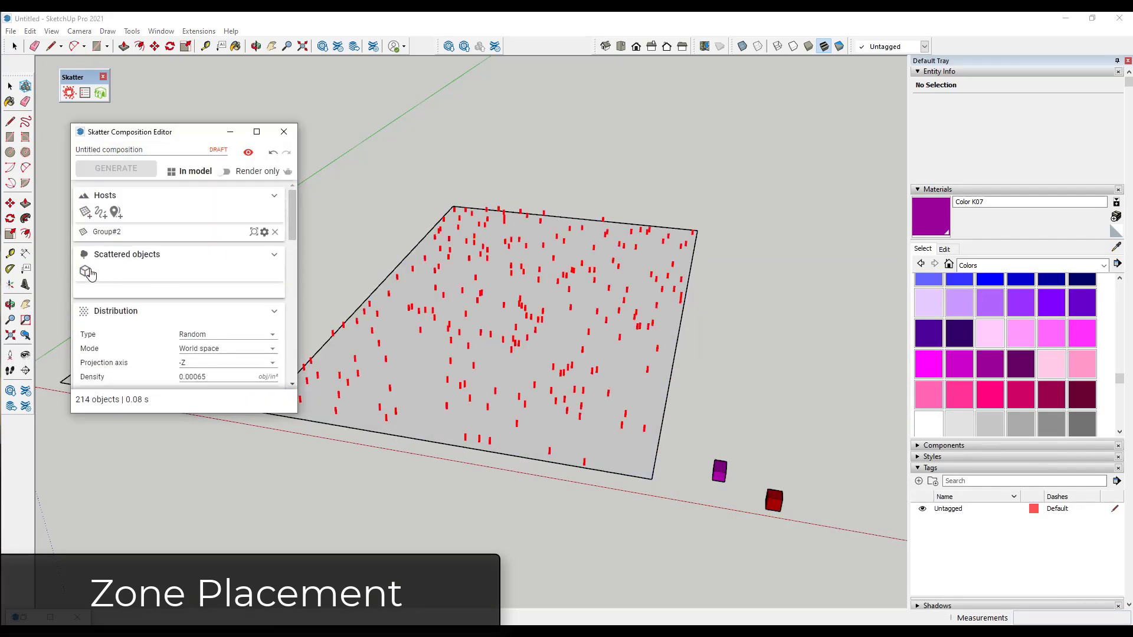
Add PurpleCube and RedBox as the scattered objects and generate the composition in the model
click(85, 286)
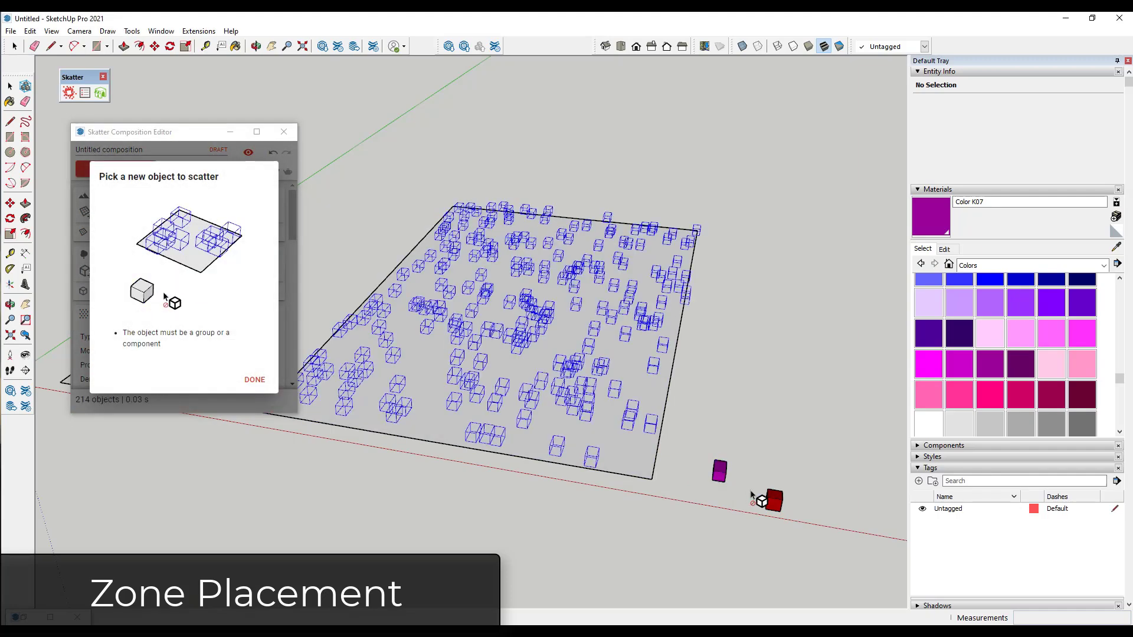
click(772, 502)
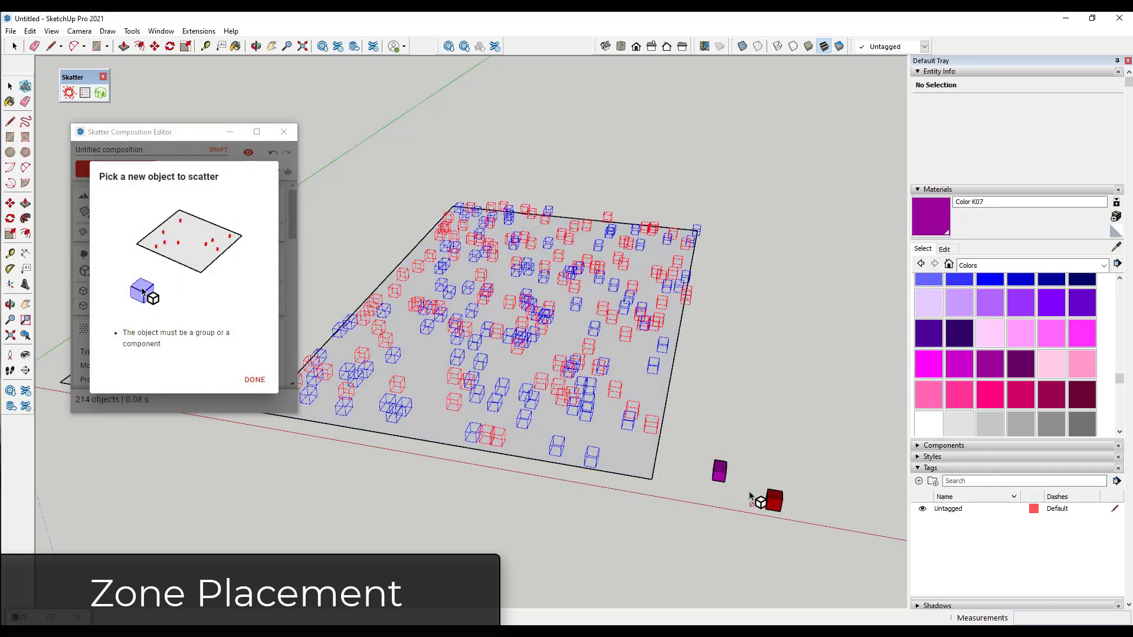
click(254, 380)
click(115, 168)
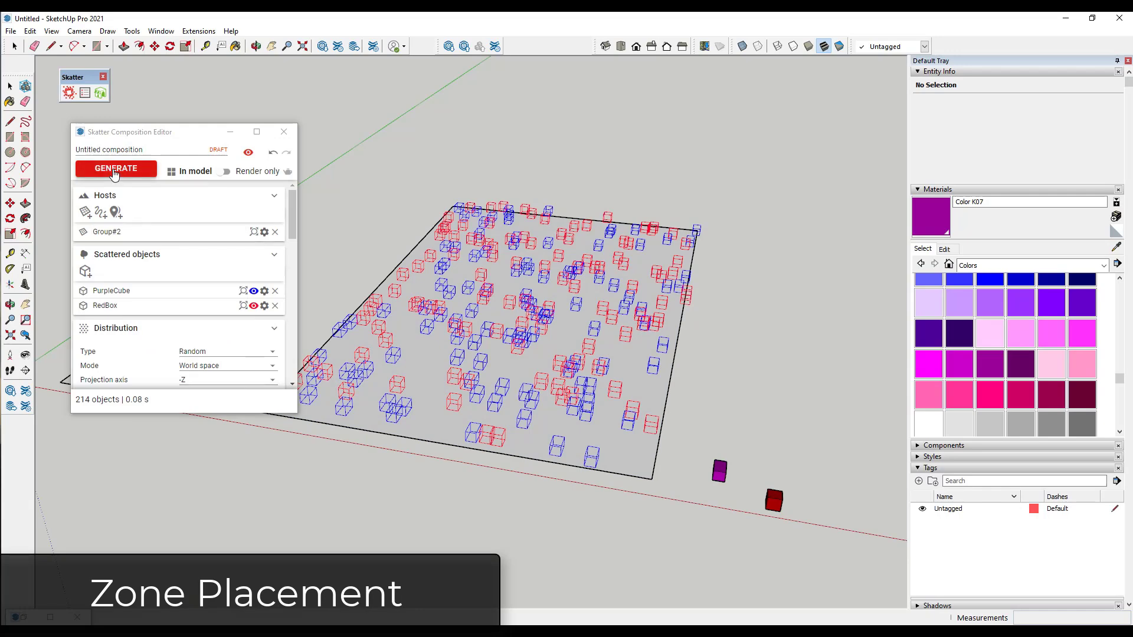
Examine from several angles how the purple and red cubes are mixed across the host surface
scroll(546, 285, up, 5)
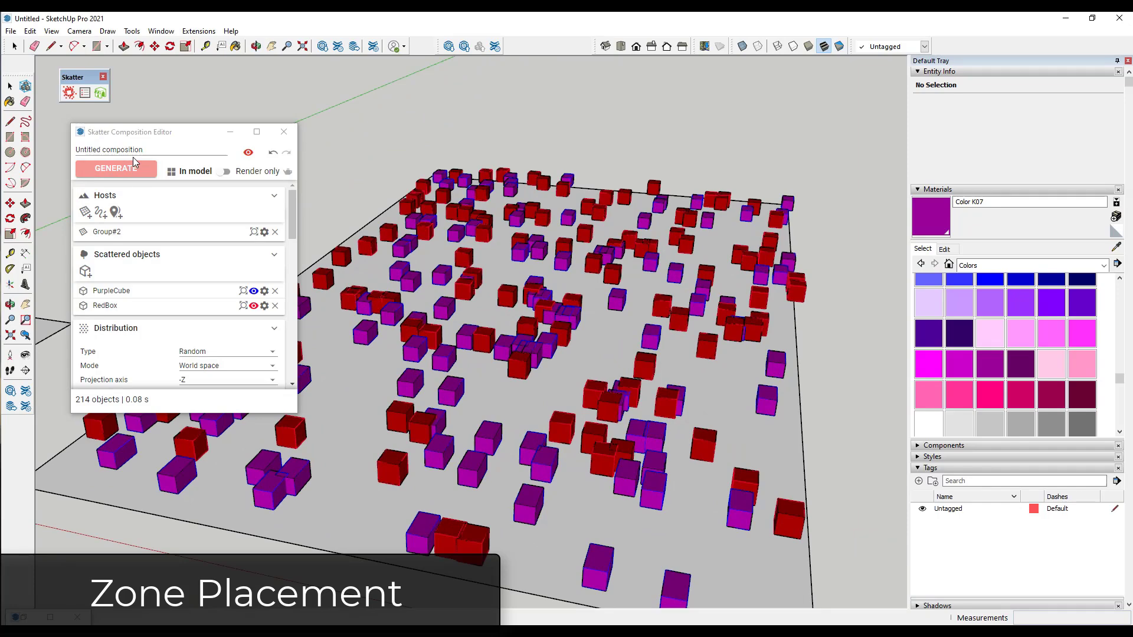
scroll(658, 364, down, 3)
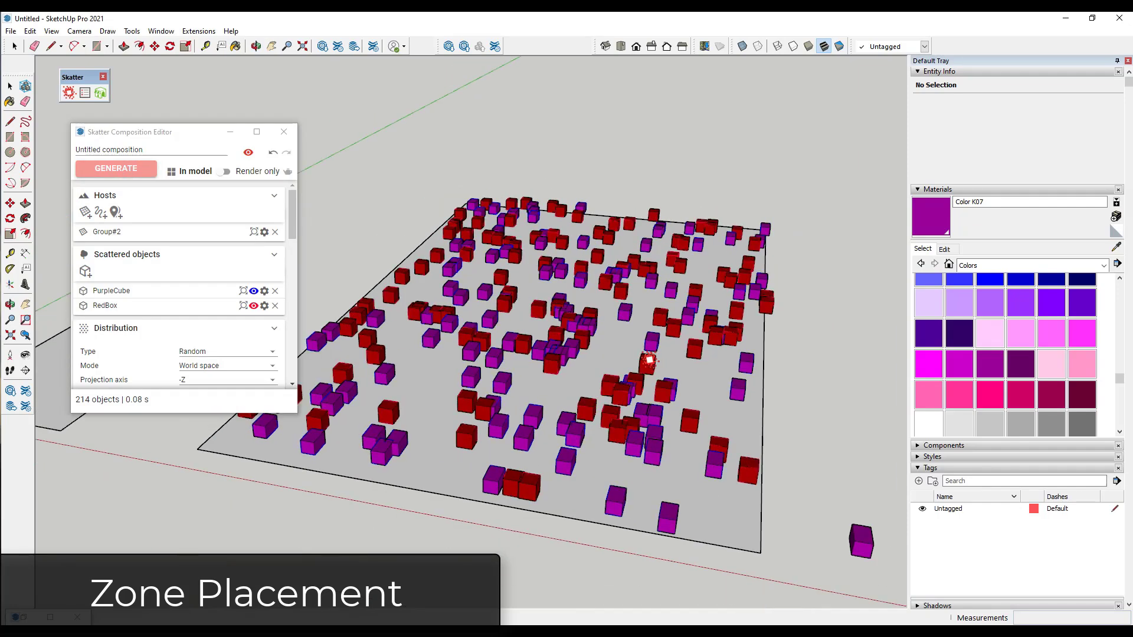
middle_drag(649, 360, 667, 348)
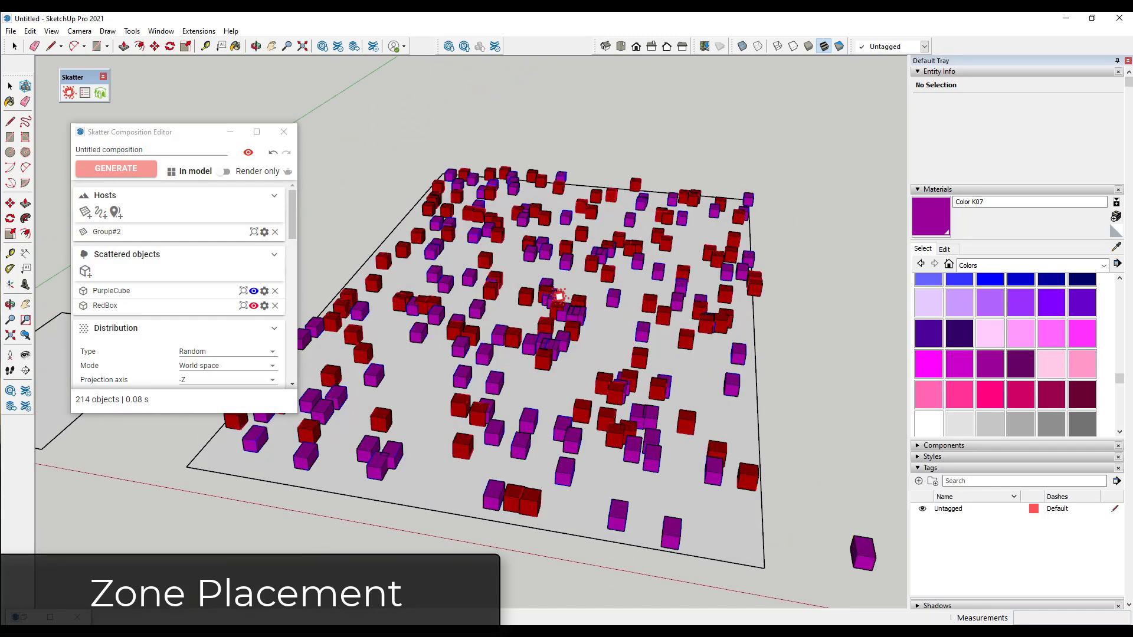
mouse_move(559, 297)
middle_down()
mouse_move(542, 399)
mouse_move(484, 271)
middle_up()
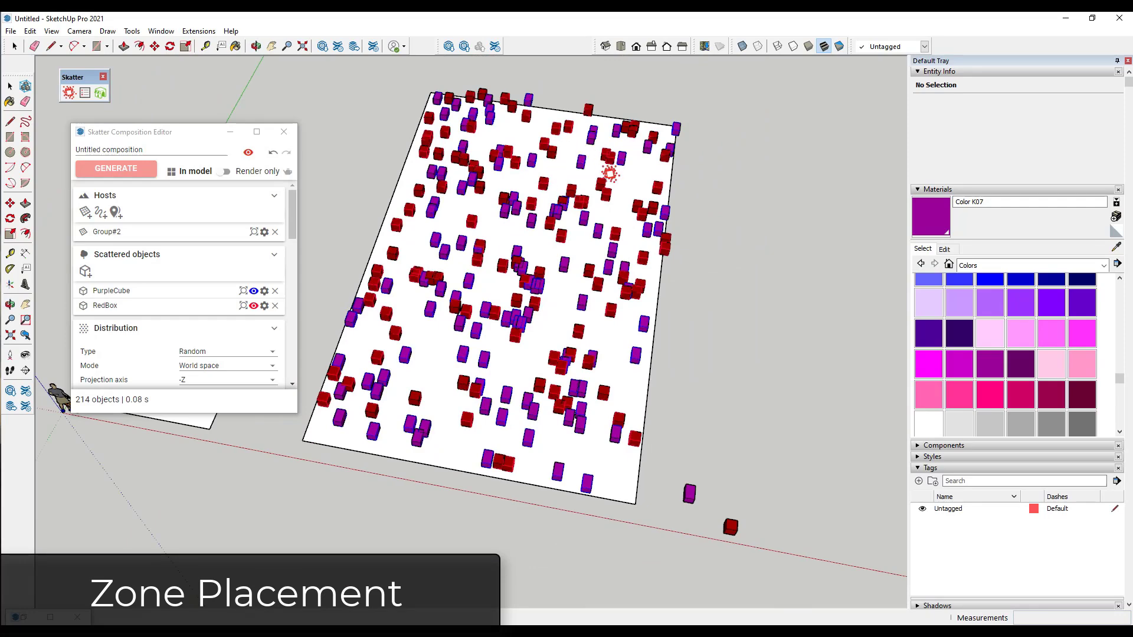
middle_drag(579, 318, 296, 303)
Enable Zones in the distribution settings and reduce the zone size to 60 in
scroll(201, 261, down, 2)
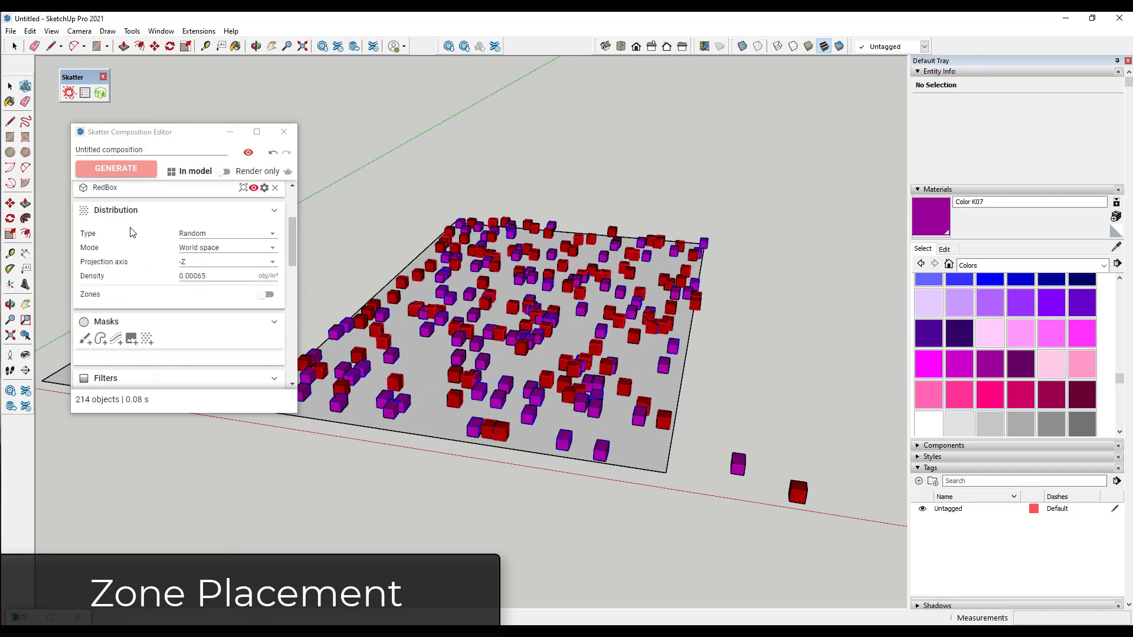
click(267, 295)
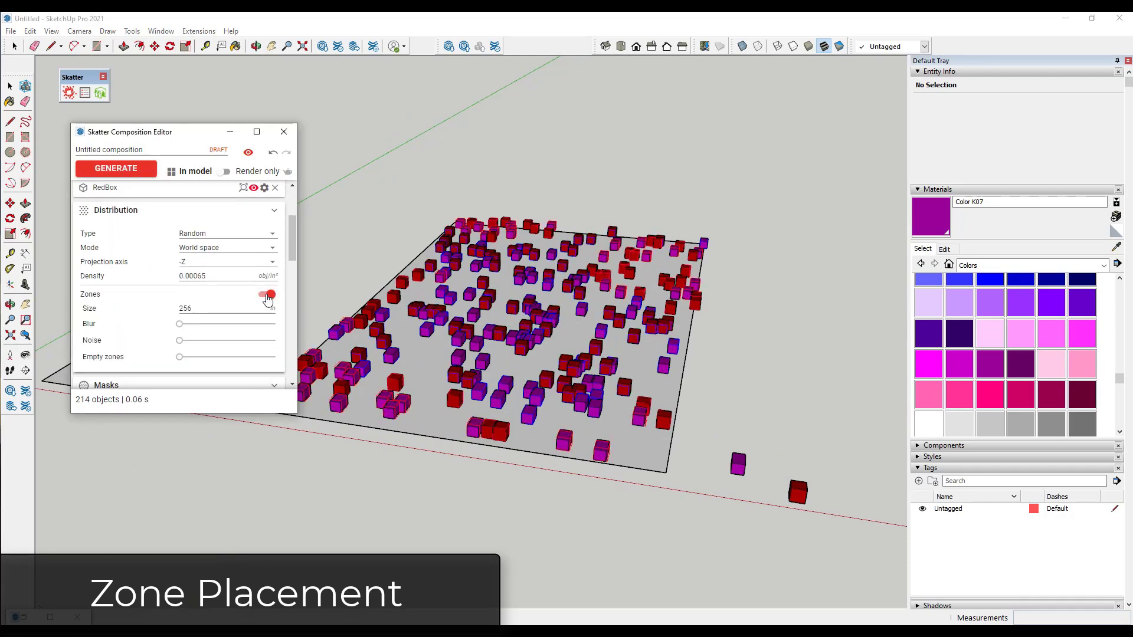
drag(187, 312, 175, 311)
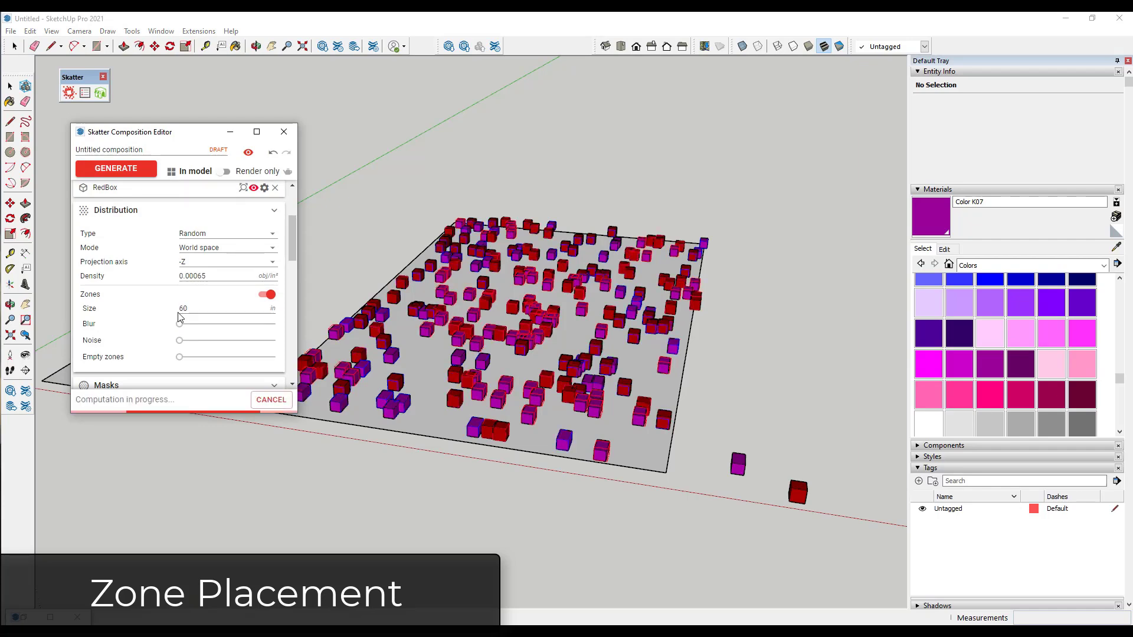
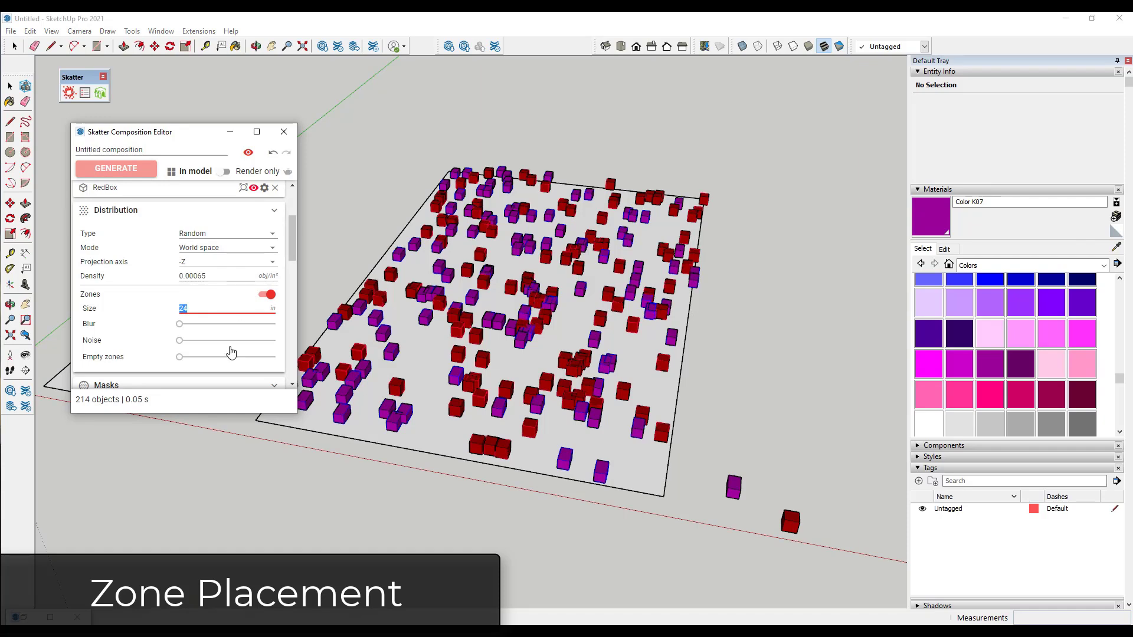
Set the zone size to 128 in, regenerate the scatter and view the resulting cube patches from above
mouse_move(184, 325)
key(Return)
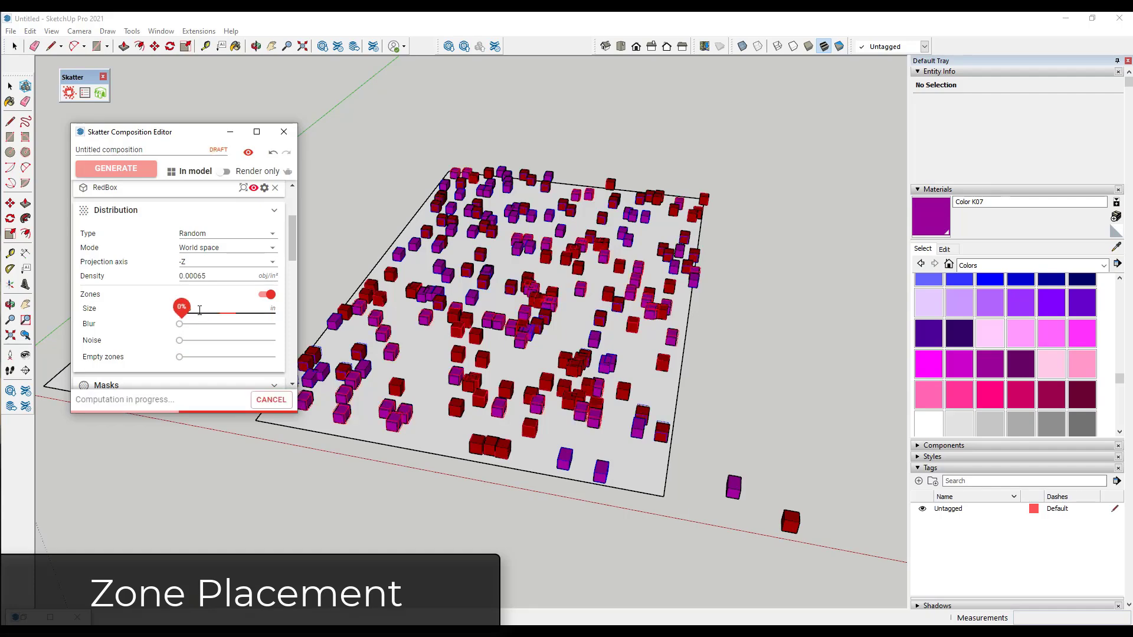
click(126, 170)
middle_drag(492, 348, 493, 373)
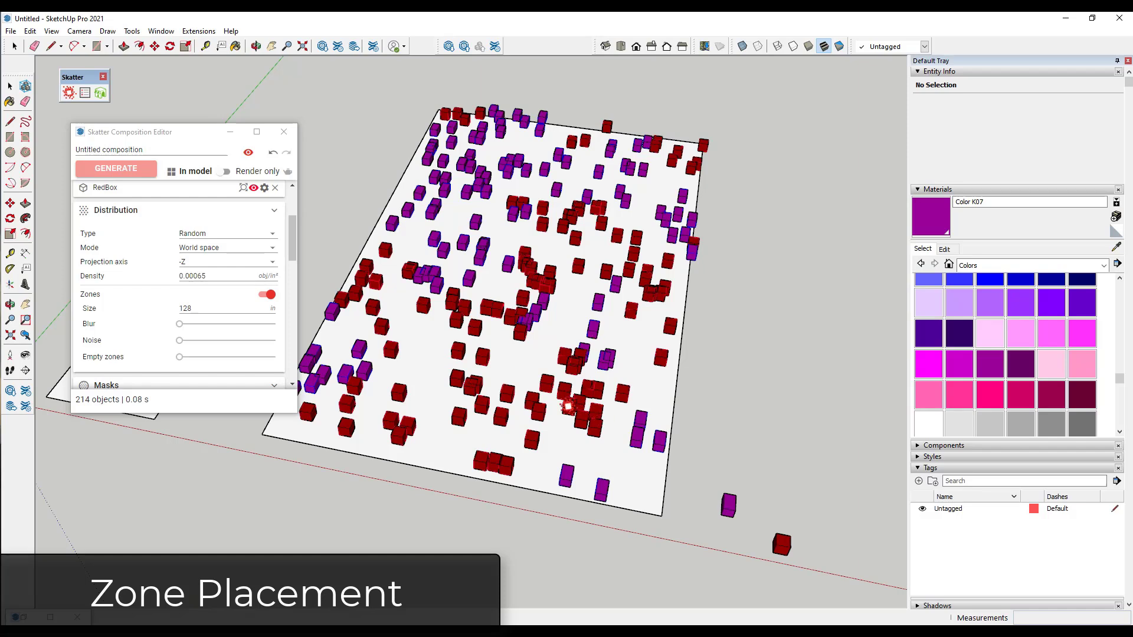
Set the zone size to 500 in and regenerate the scattered cubes
click(207, 304)
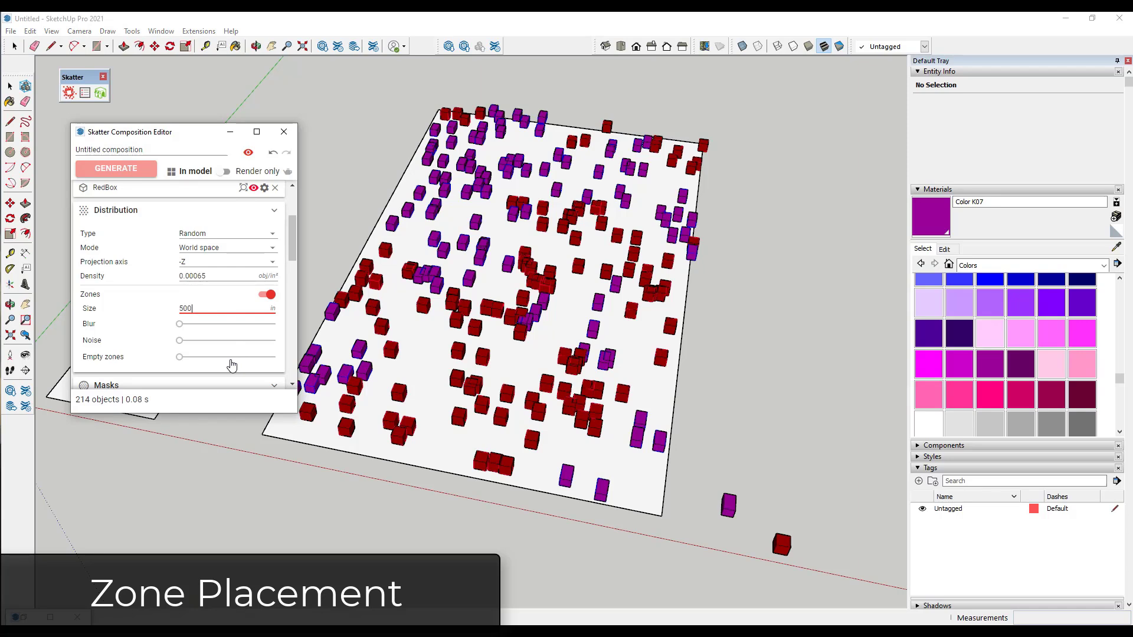
key(Return)
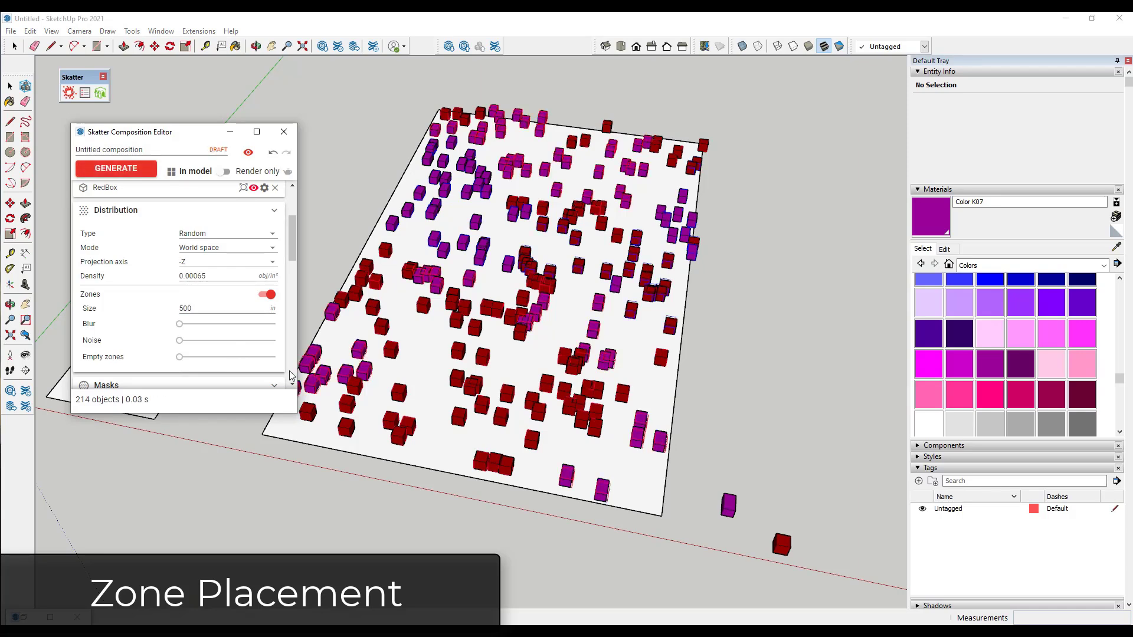
click(114, 170)
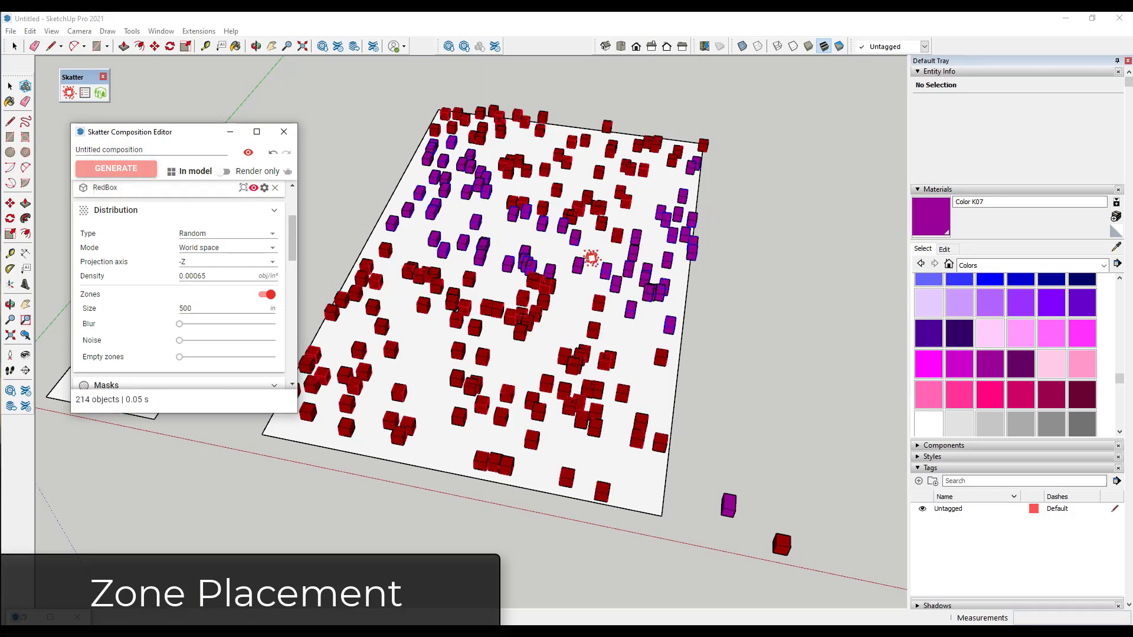
Increase the Blur of the distribution zones to soften the borders between the purple and red cube patches
click(180, 325)
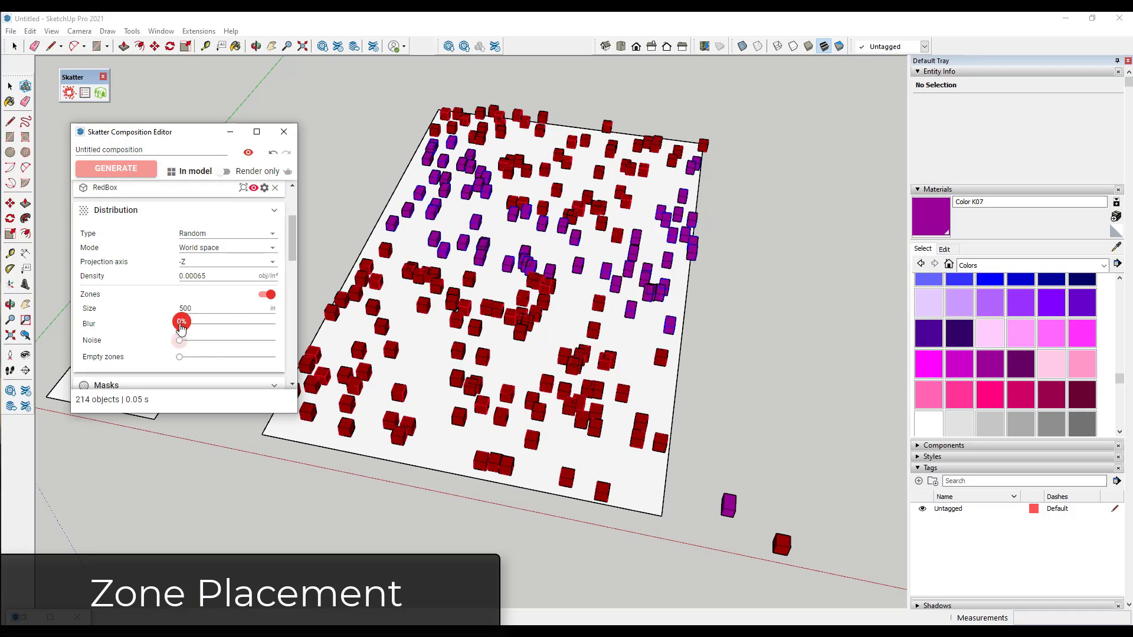
drag(180, 324, 199, 341)
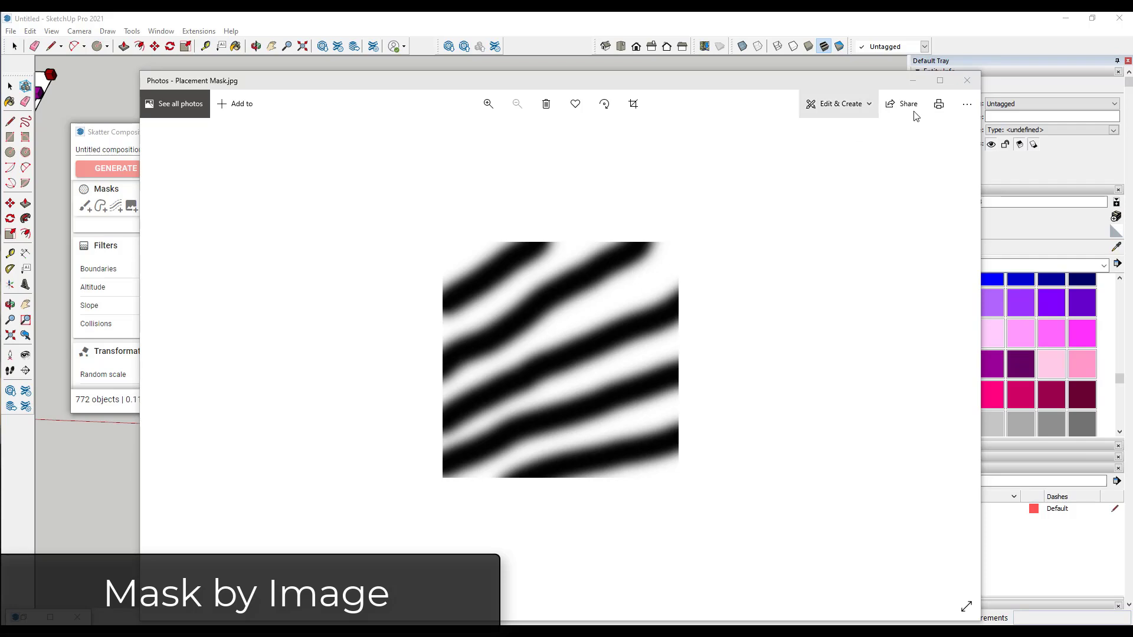
Close the Placement Mask.jpg preview and add that image as an image mask to the composition
click(974, 80)
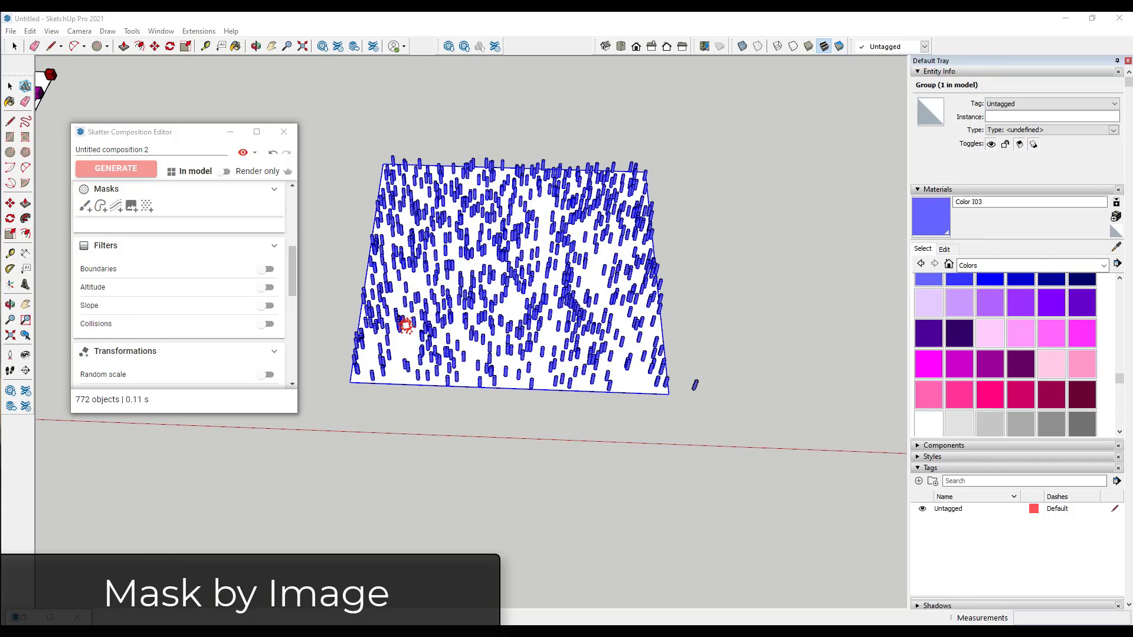
middle_drag(501, 269, 436, 225)
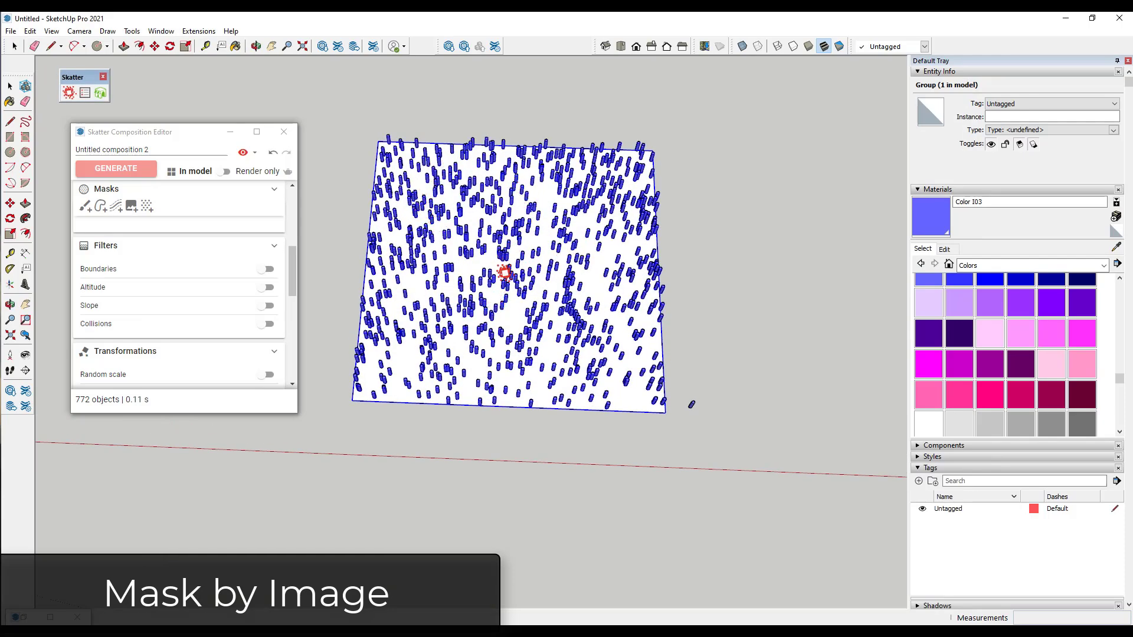
click(131, 207)
double_click(148, 206)
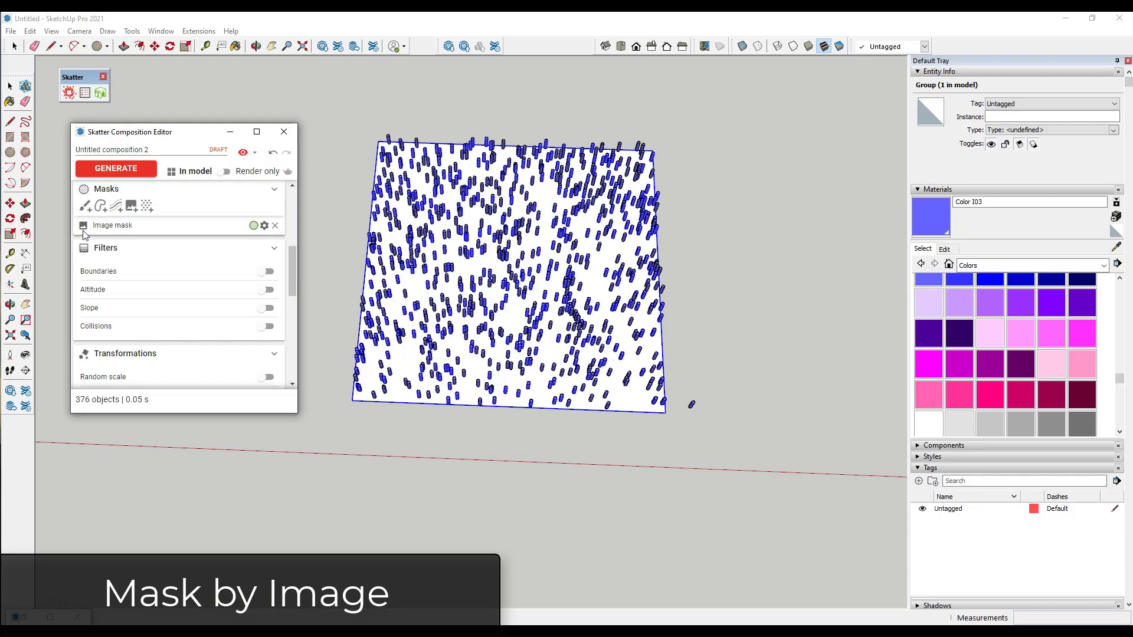
Open the image mask's settings and display its texture on the host surface
click(266, 226)
scroll(259, 248, down, 3)
click(265, 315)
scroll(455, 273, up, 6)
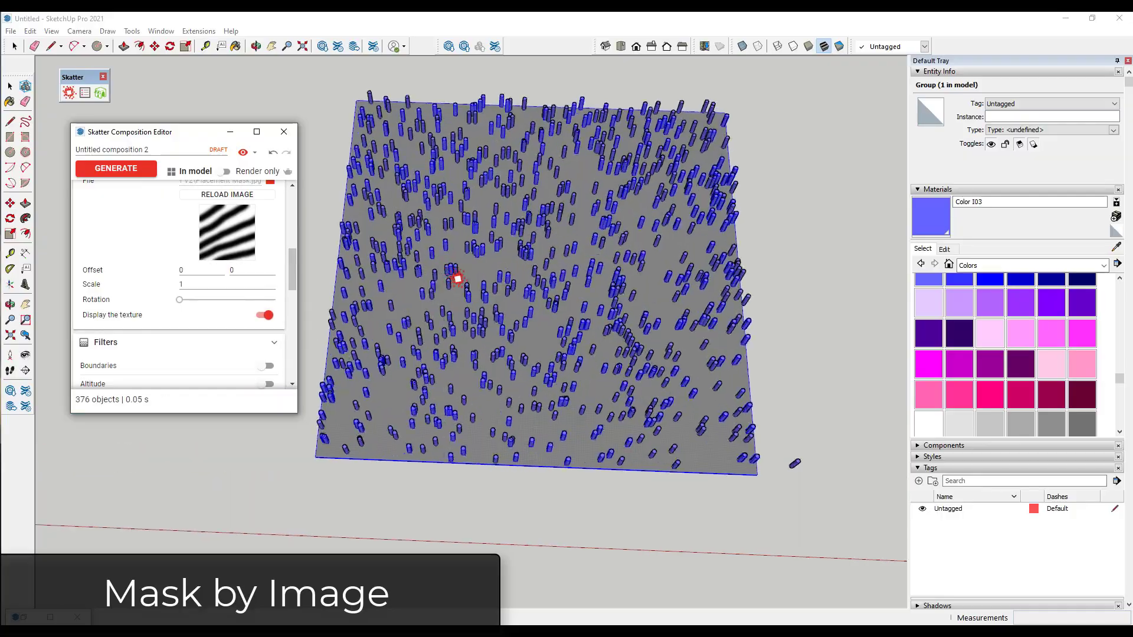
scroll(488, 307, up, 6)
scroll(485, 321, down, 7)
scroll(463, 303, down, 8)
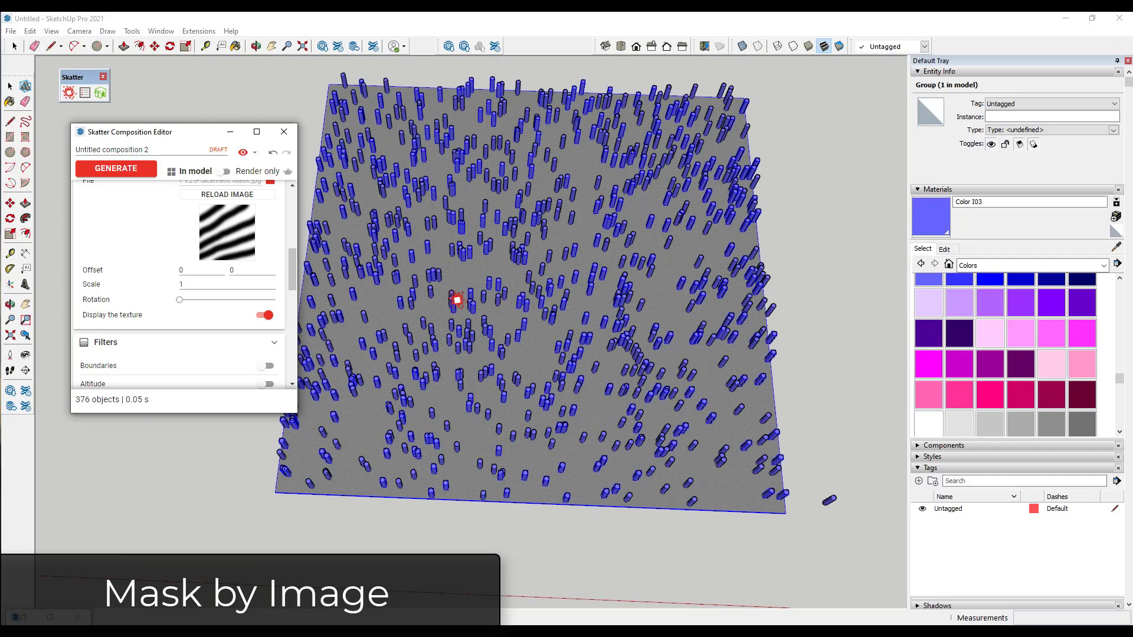
Try image mask scales of 100 and 400 on the host surface
text(00)
key(Return)
double_click(238, 280)
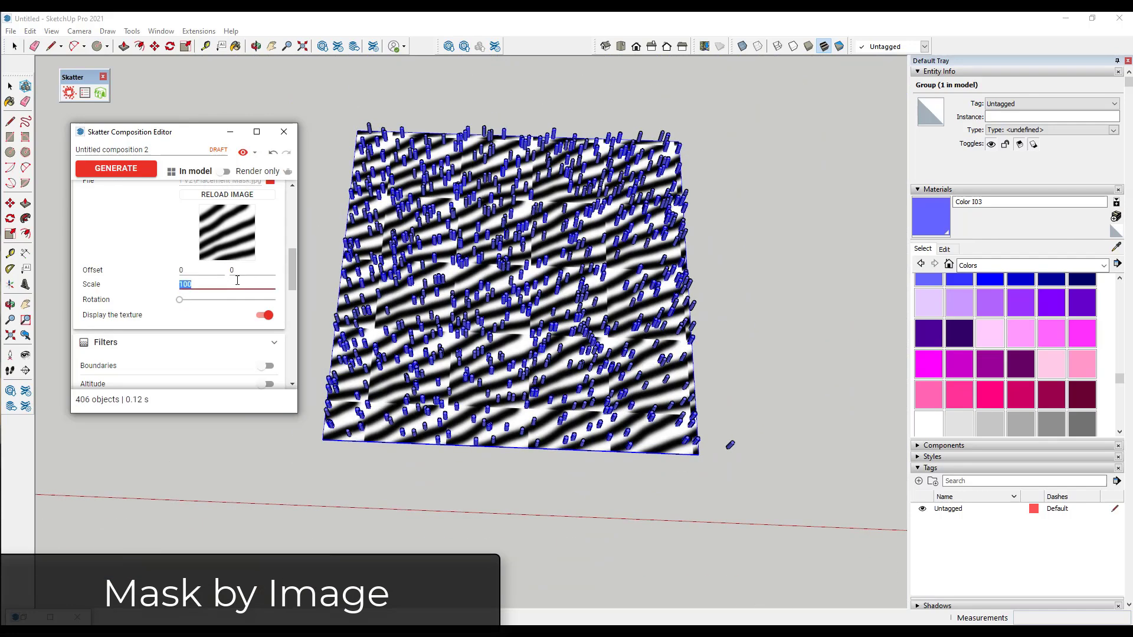
text(400)
key(Return)
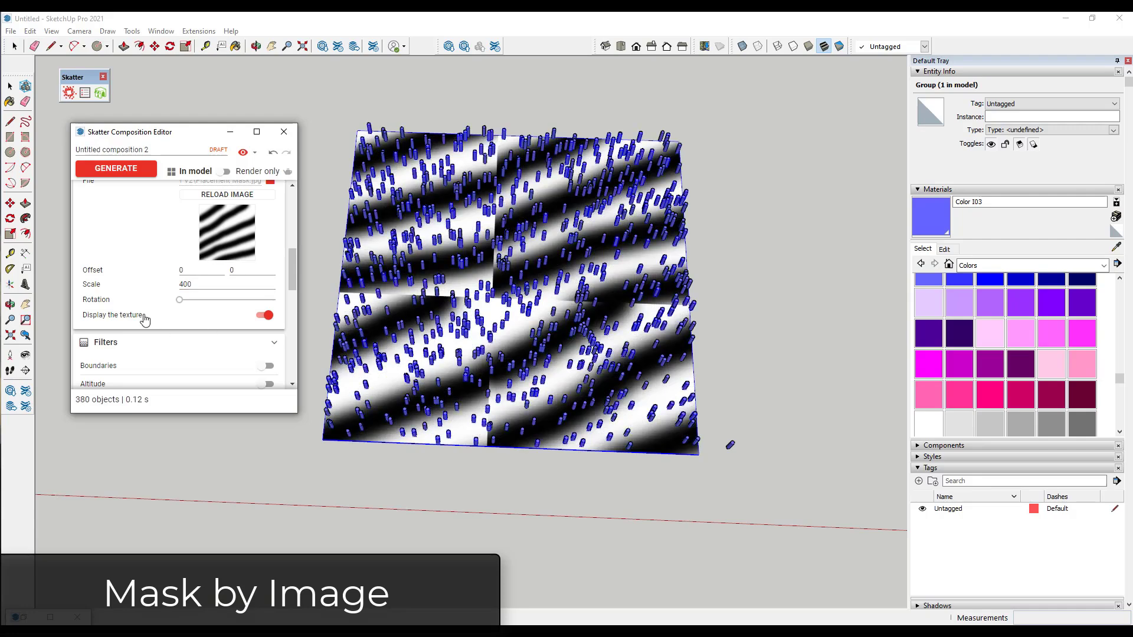
Set the image mask's offset to -270, -270 and its scale to 520, and regenerate the scatter
drag(180, 269, 71, 281)
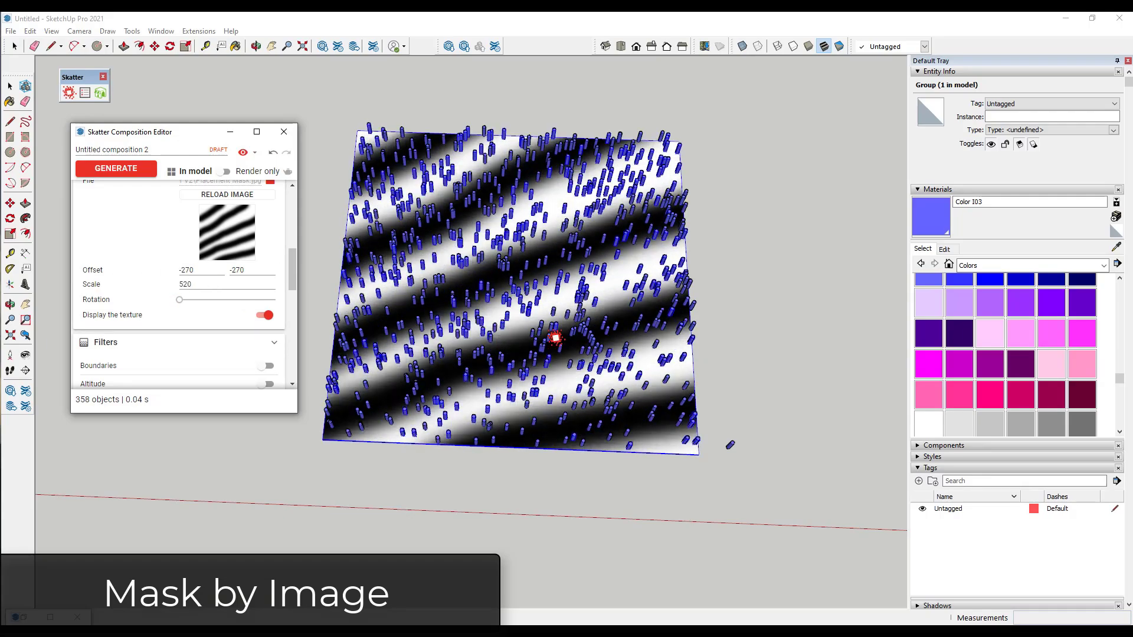
middle_drag(551, 329, 511, 313)
click(115, 168)
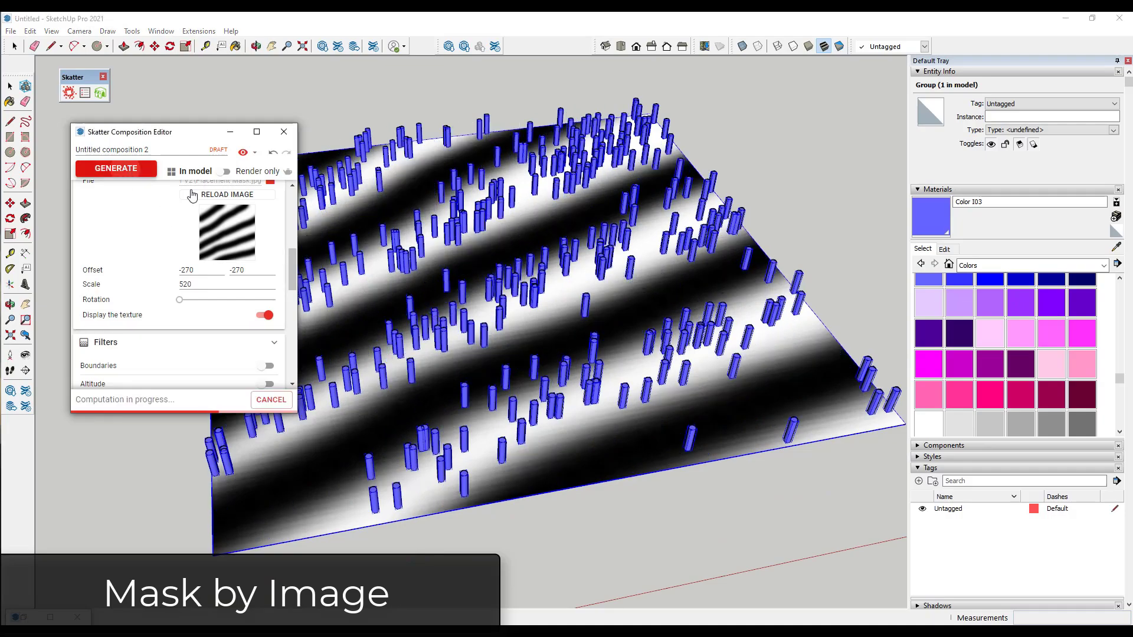
middle_drag(535, 251, 490, 338)
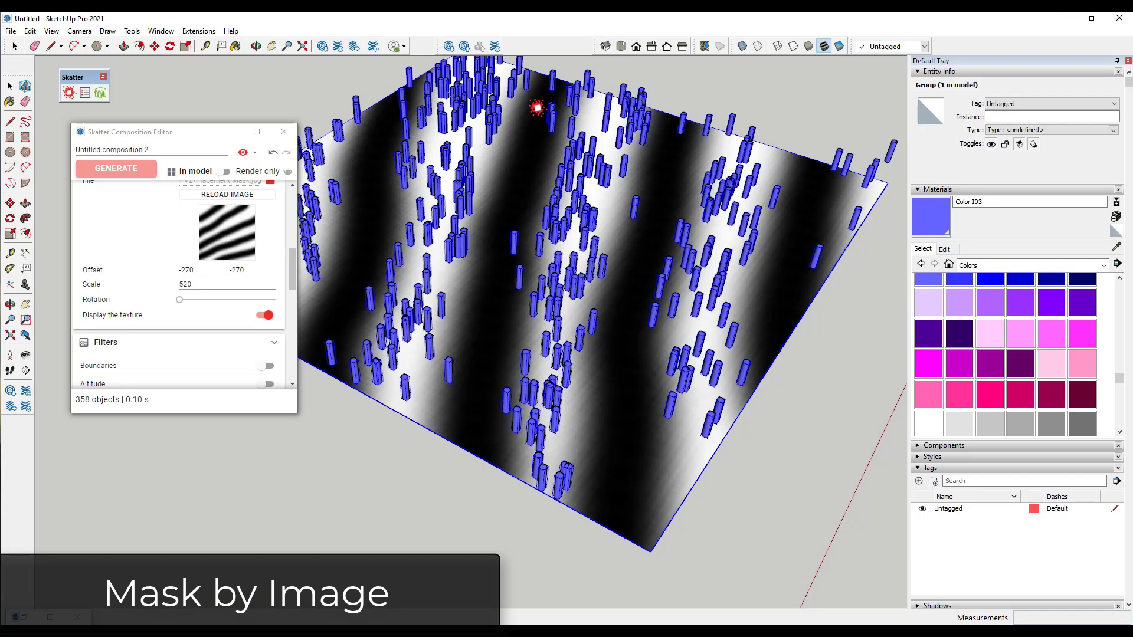
Invert the image mask so objects fill the black stripes, and regenerate the scatter
scroll(200, 304, up, 2)
scroll(182, 283, down, 2)
scroll(163, 262, up, 1)
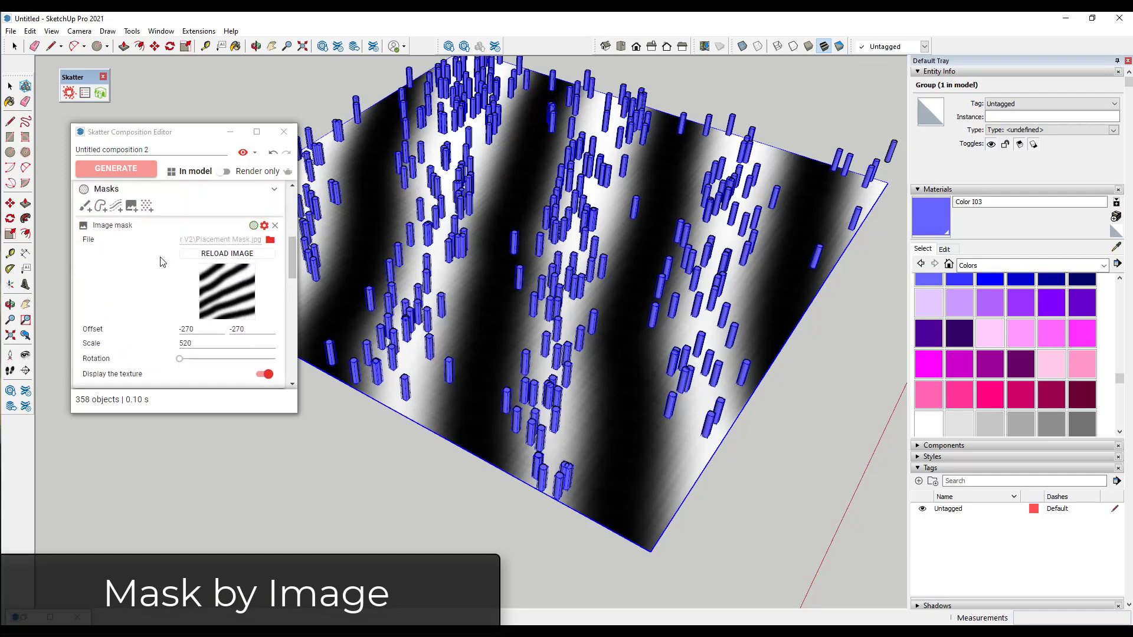
click(253, 227)
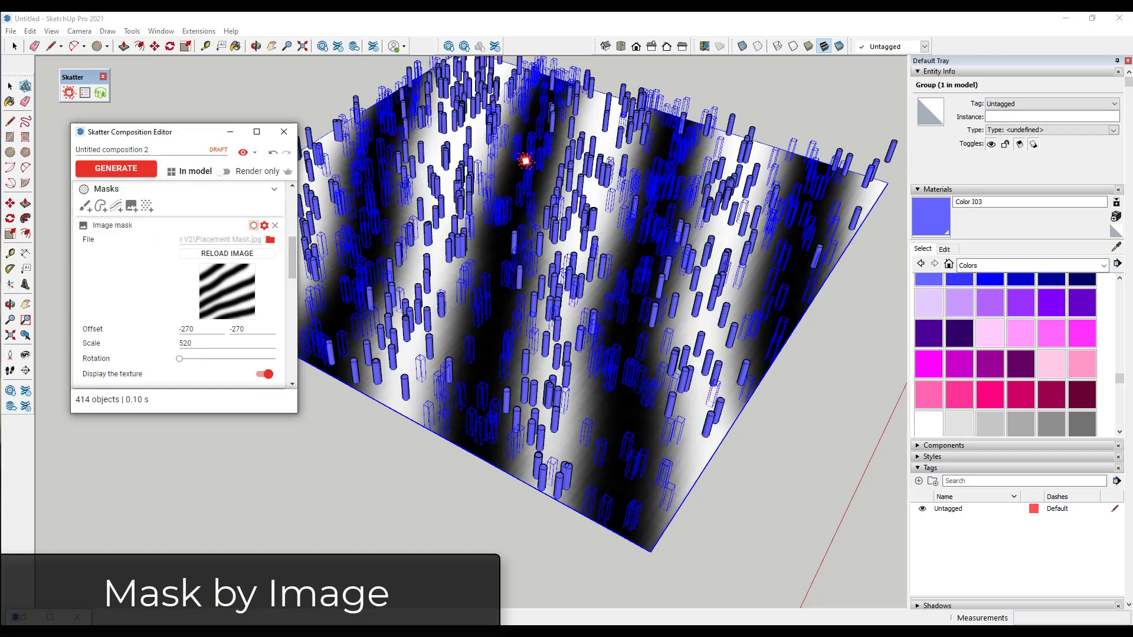
click(130, 171)
middle_drag(670, 278, 602, 303)
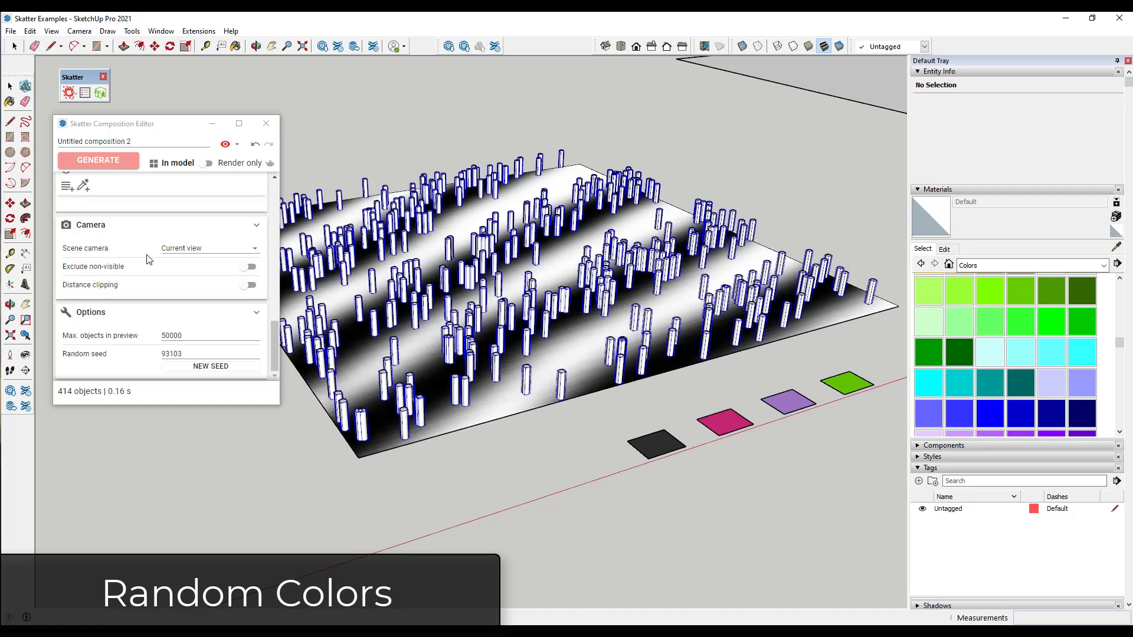
Enlarge the composition editor and pick the dark grey, pink, lilac and green swatches as random materials for the scattered objects
drag(158, 404, 160, 533)
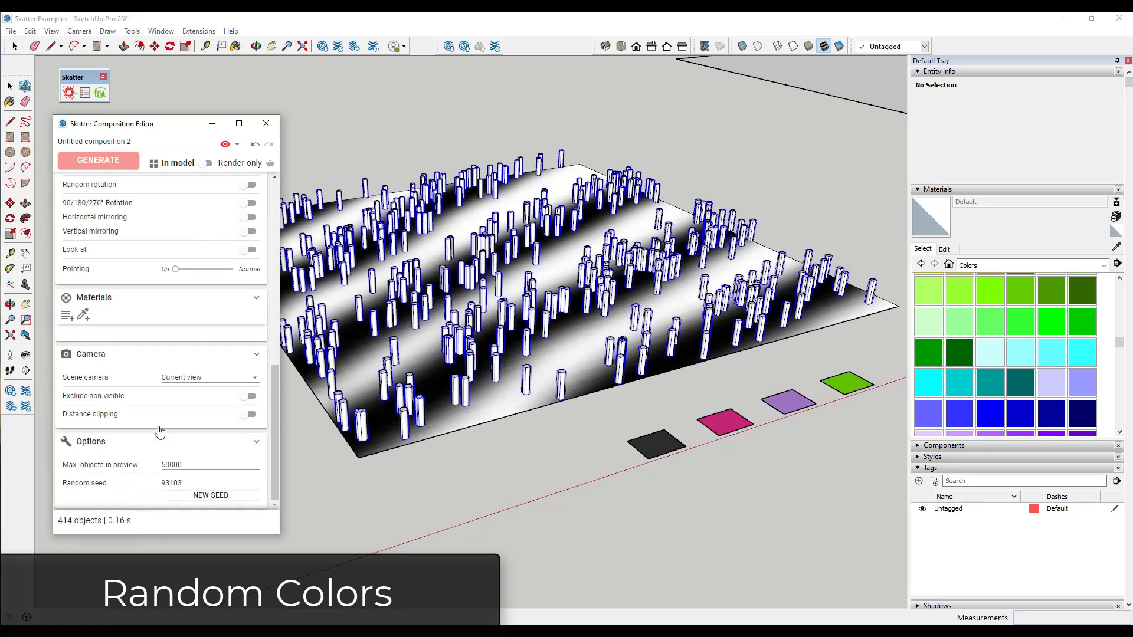
click(83, 318)
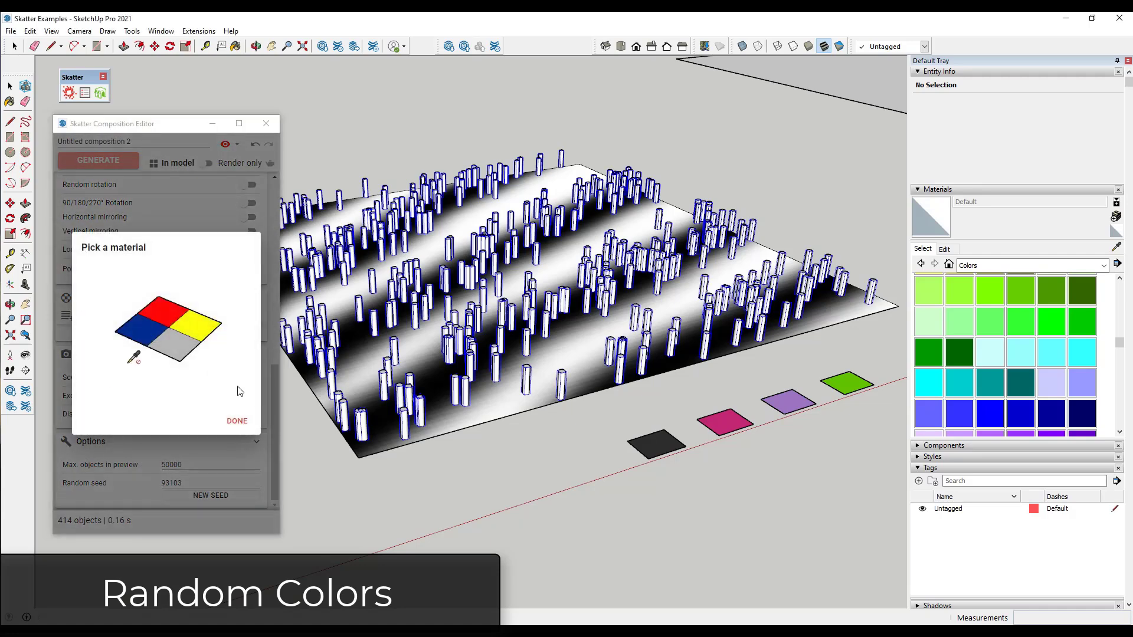
click(657, 442)
click(724, 421)
click(788, 401)
click(845, 375)
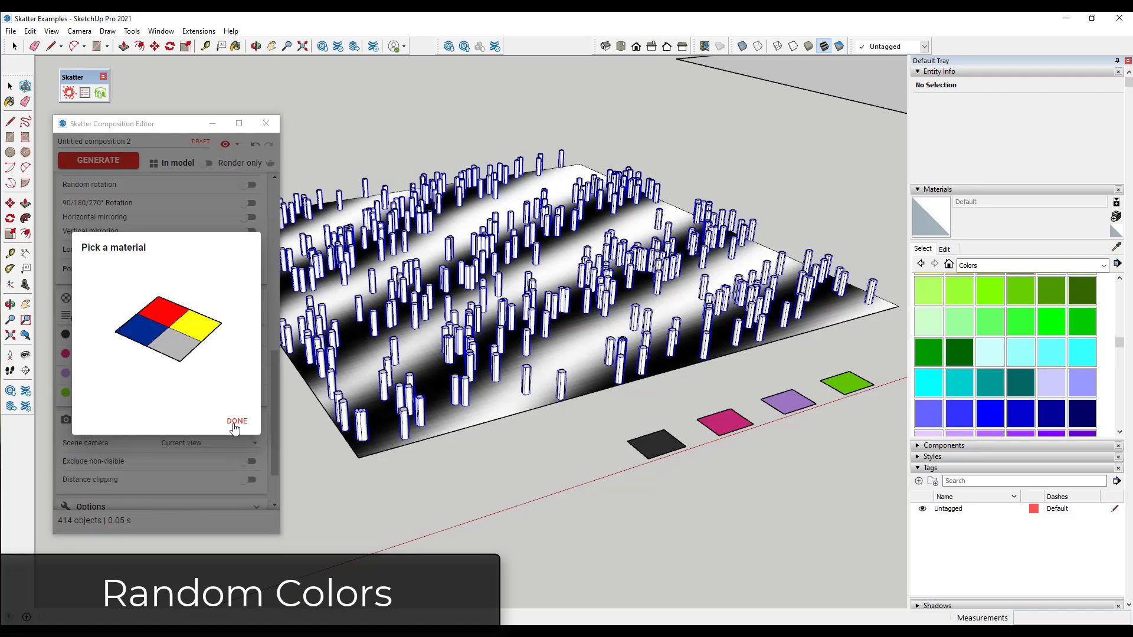
click(237, 422)
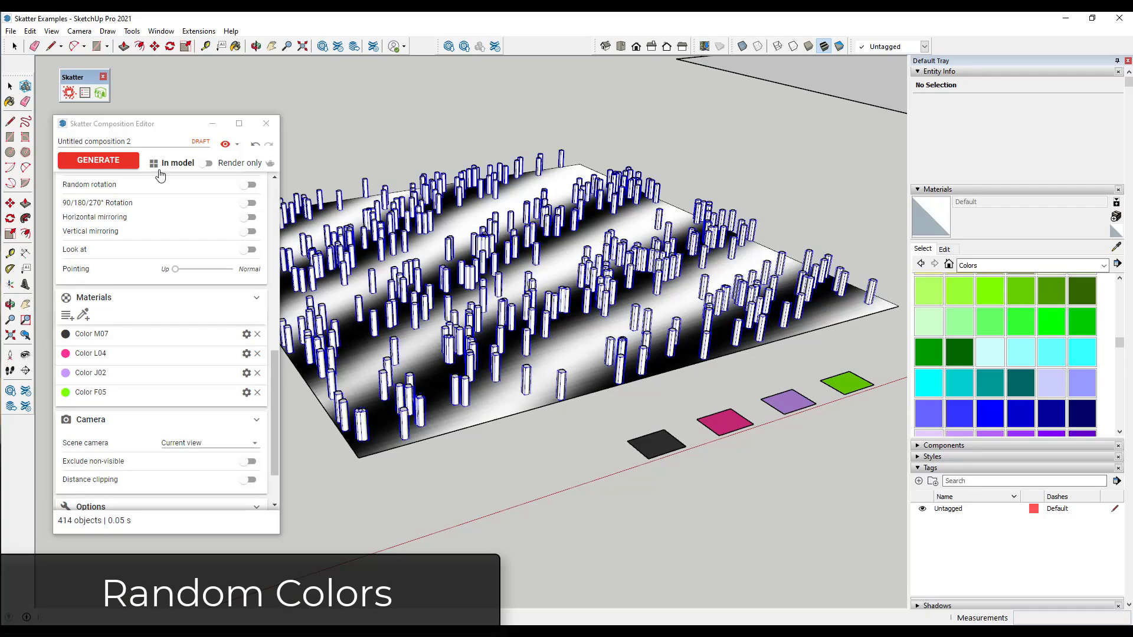
Regenerate the scatter with the random materials and examine the coloured columns up close
click(98, 159)
scroll(511, 335, up, 5)
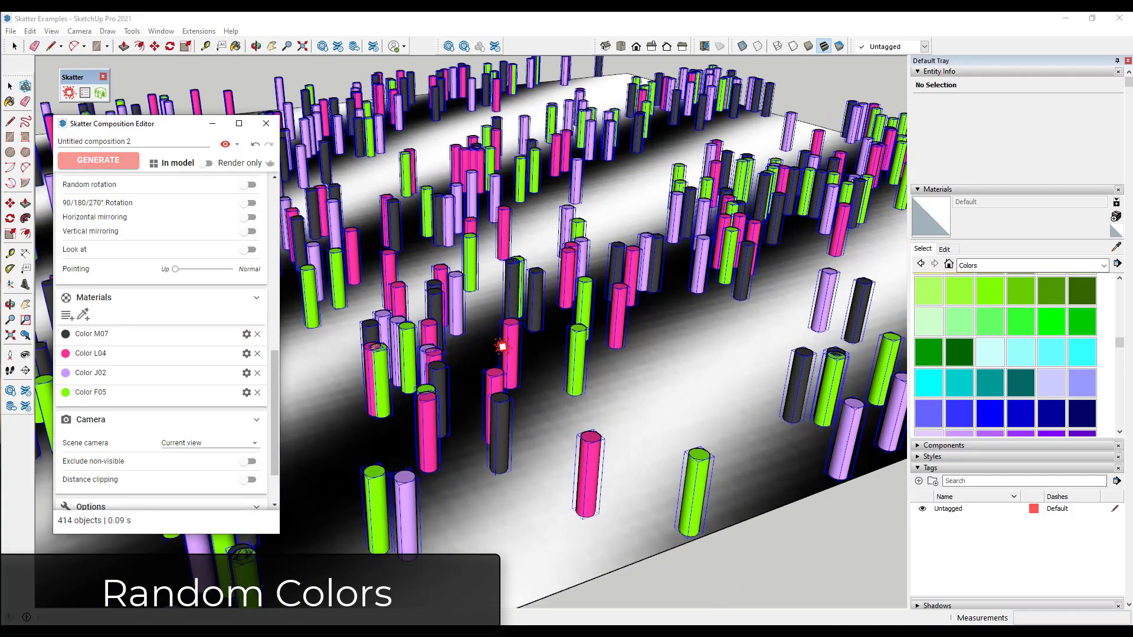
scroll(516, 349, down, 4)
scroll(516, 349, down, 3)
scroll(539, 280, up, 6)
middle_drag(539, 283, 558, 319)
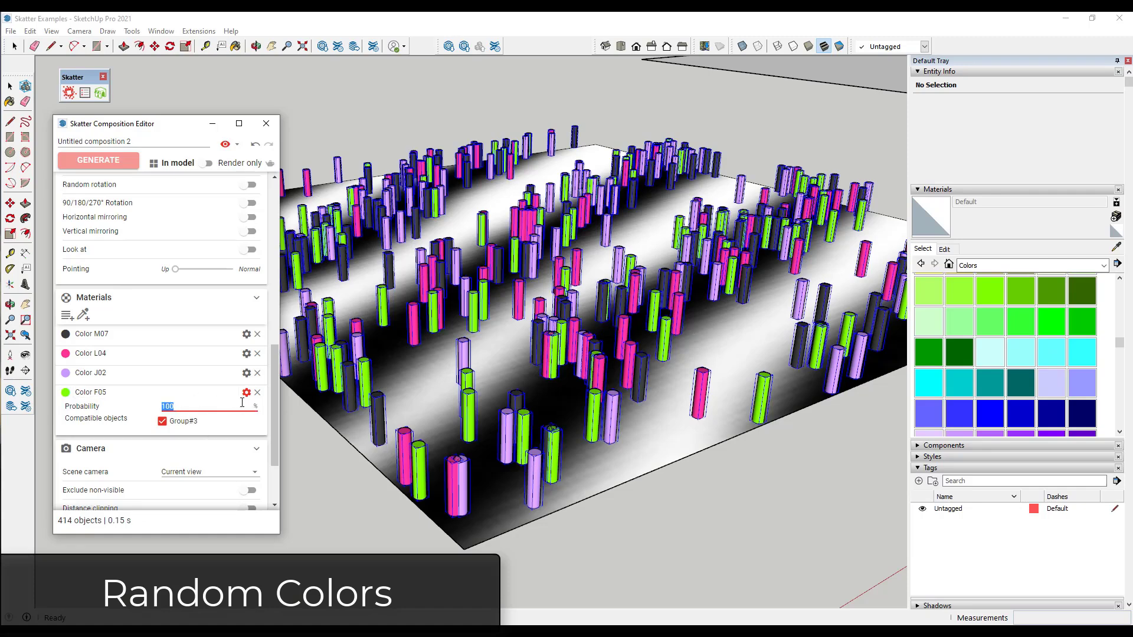
Set the probability of the green Color F05 material to 25% and regenerate the scatter
text(5)
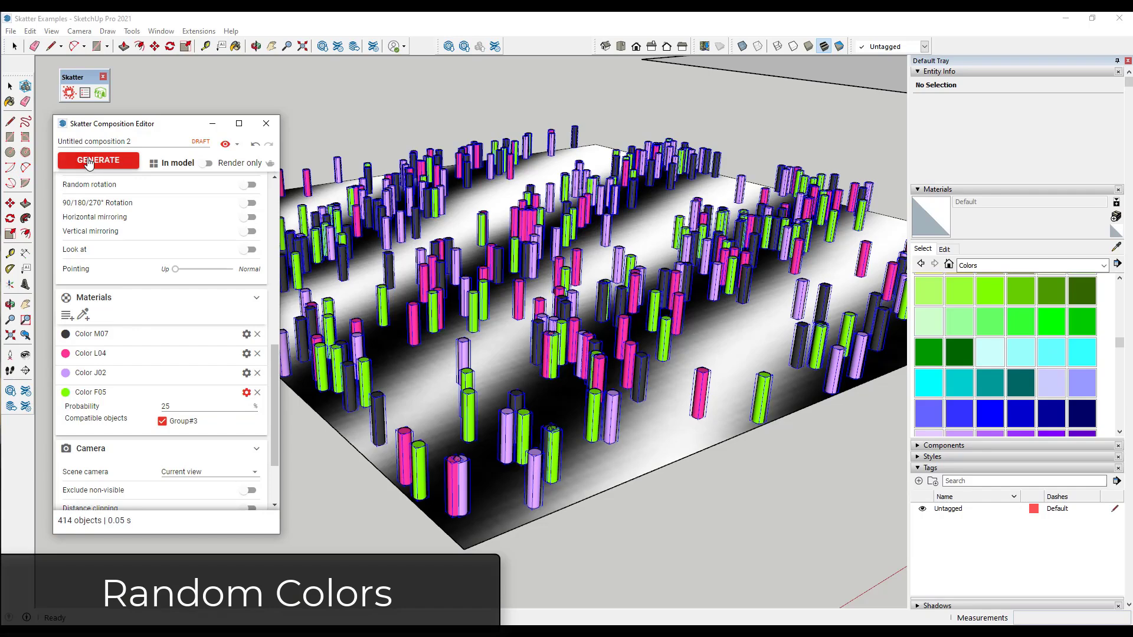
click(88, 162)
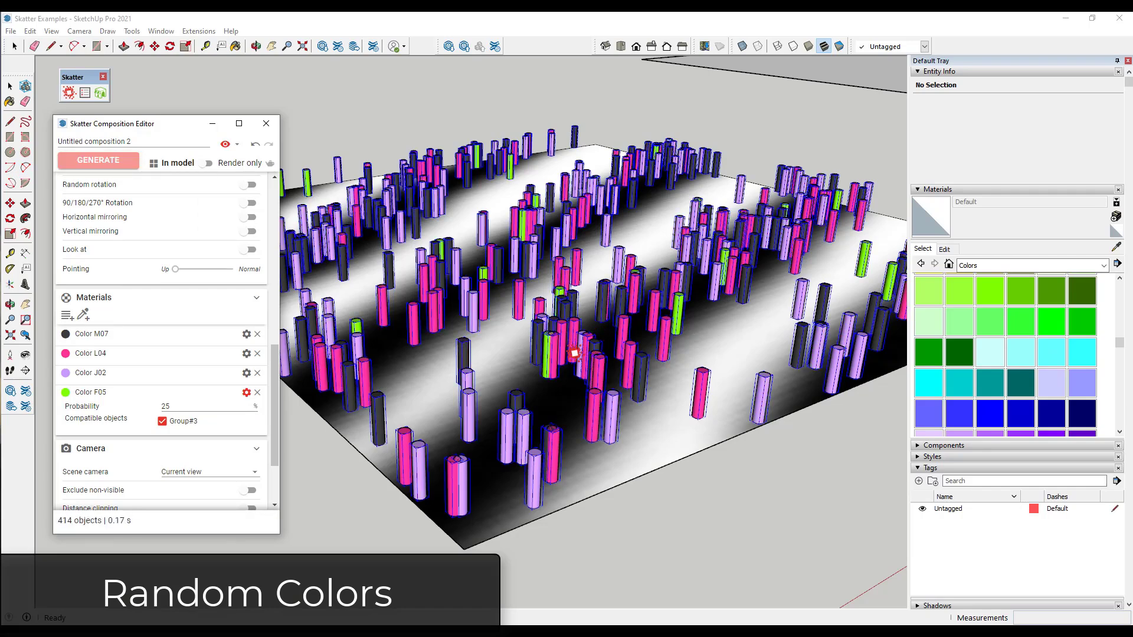
scroll(574, 353, down, 6)
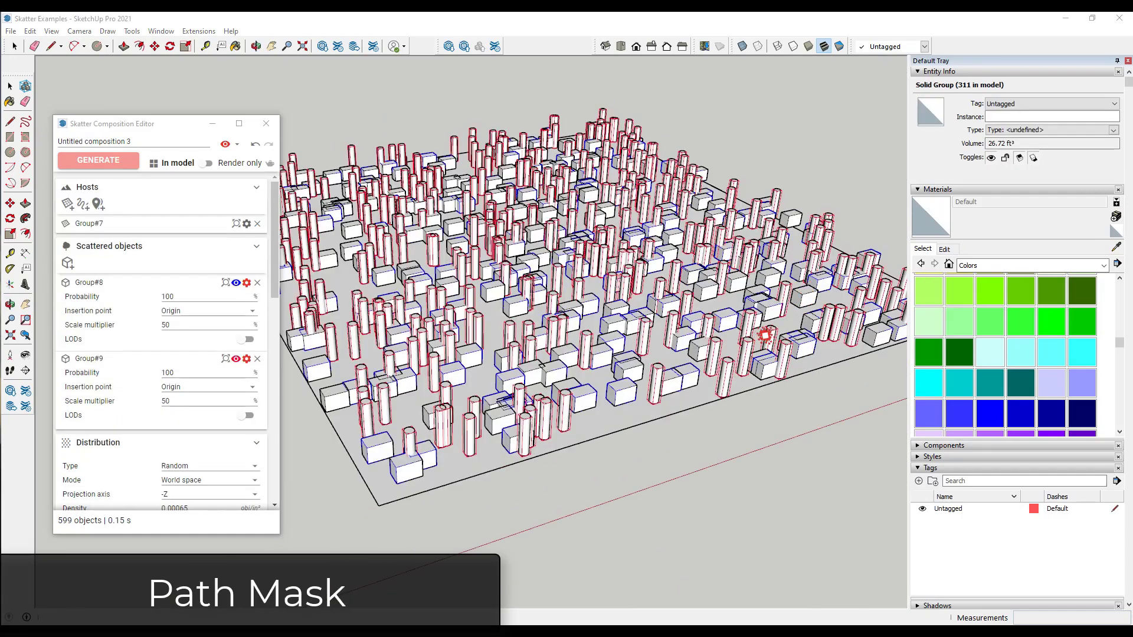
Check the S-shaped curve group on the host surface by opening it, and leave the group
scroll(54, 358, down, 8)
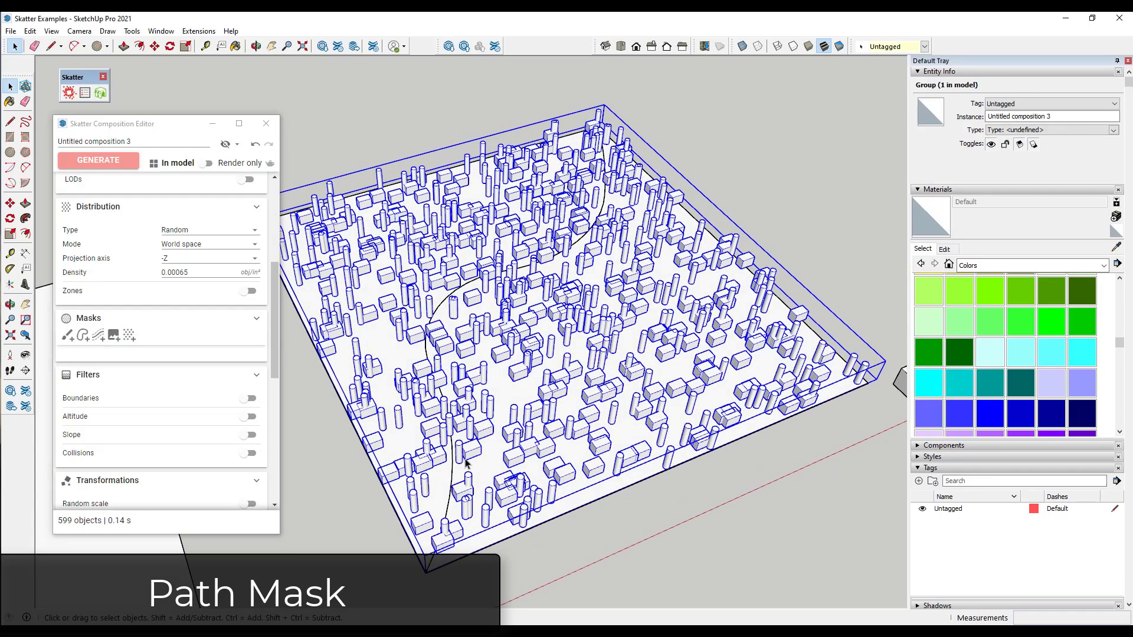
click(454, 470)
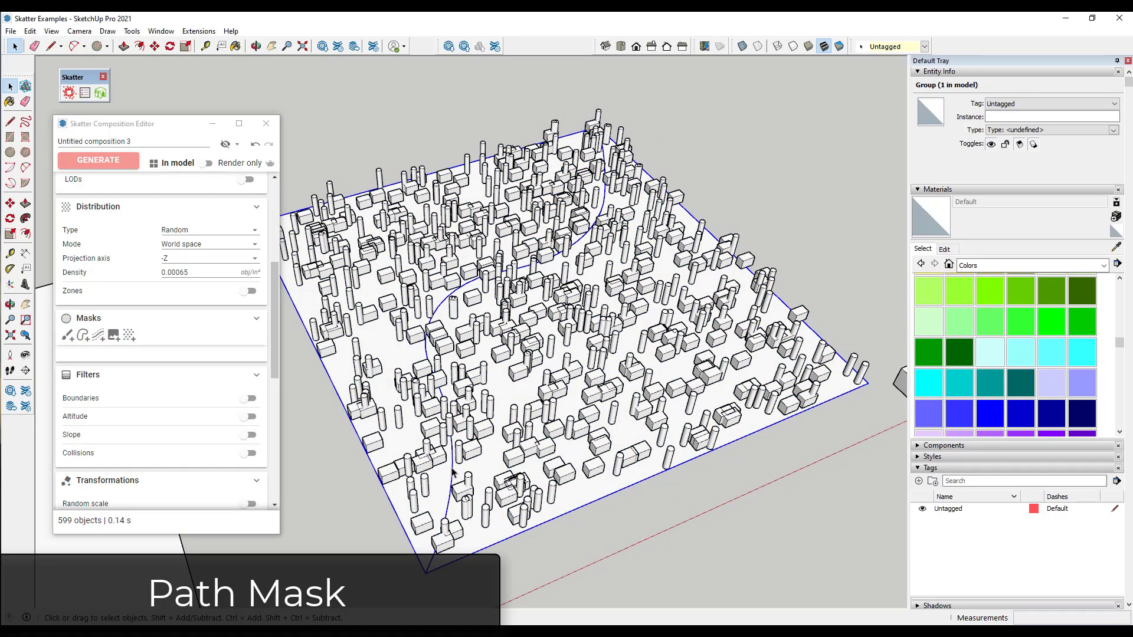
double_click(454, 472)
key(Escape)
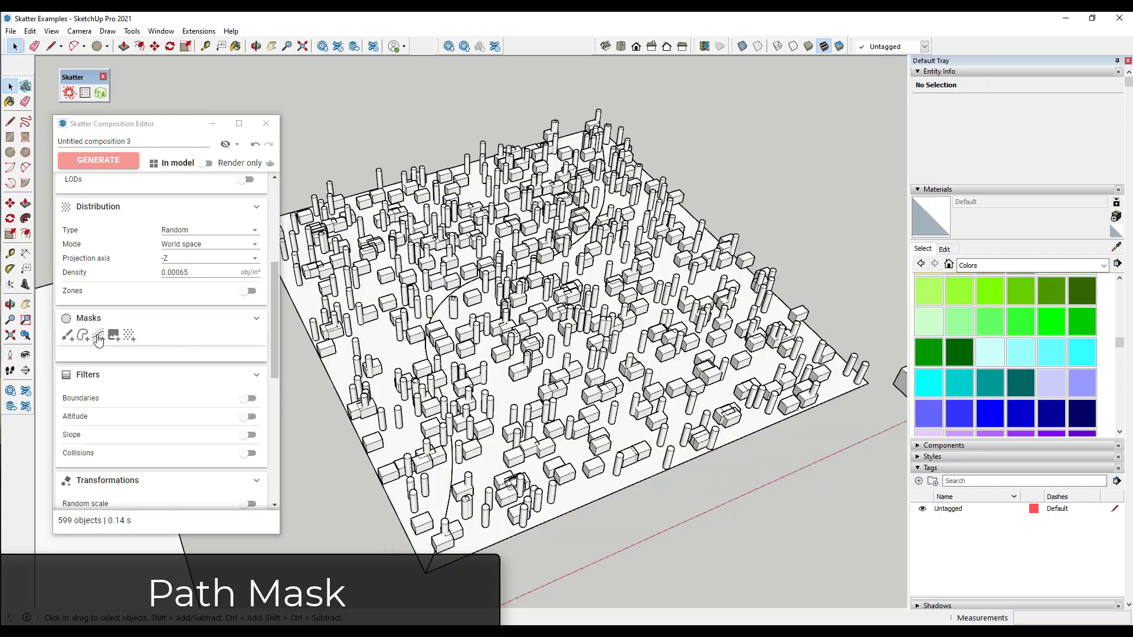
Add the S-shaped curve group as a path mask with a thickness of 42 in and regenerate the scatter
click(98, 336)
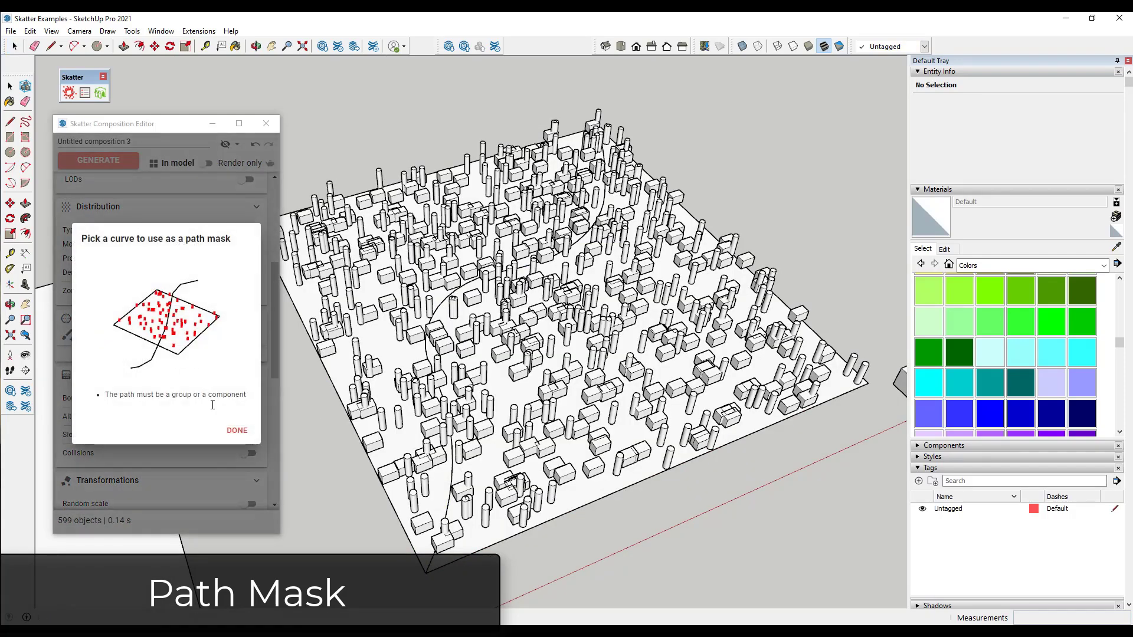
click(452, 468)
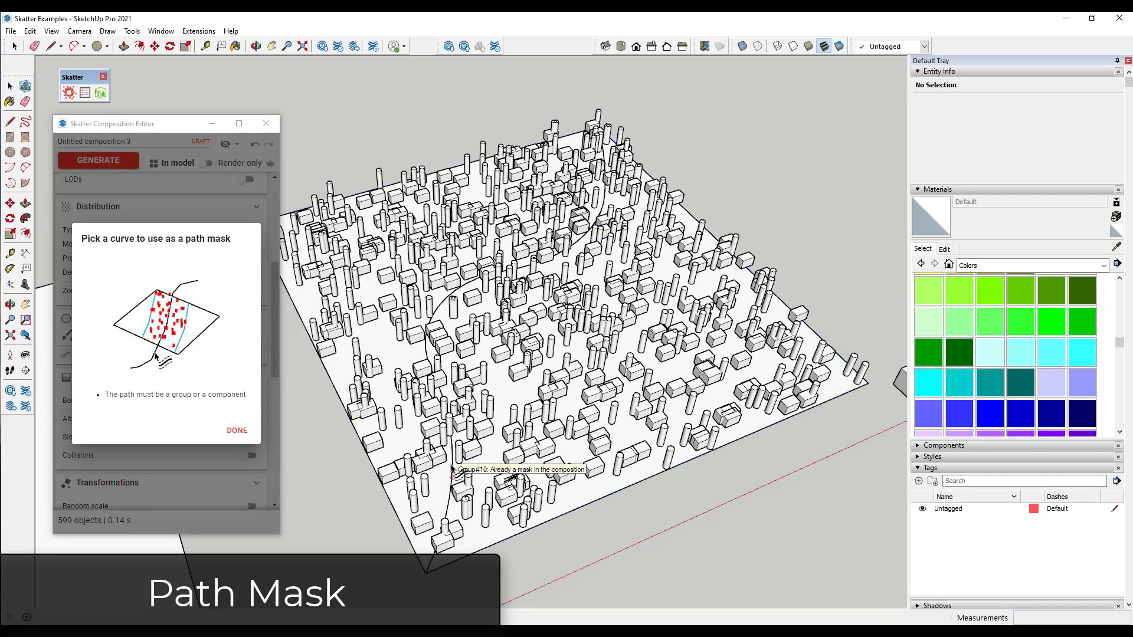
click(238, 432)
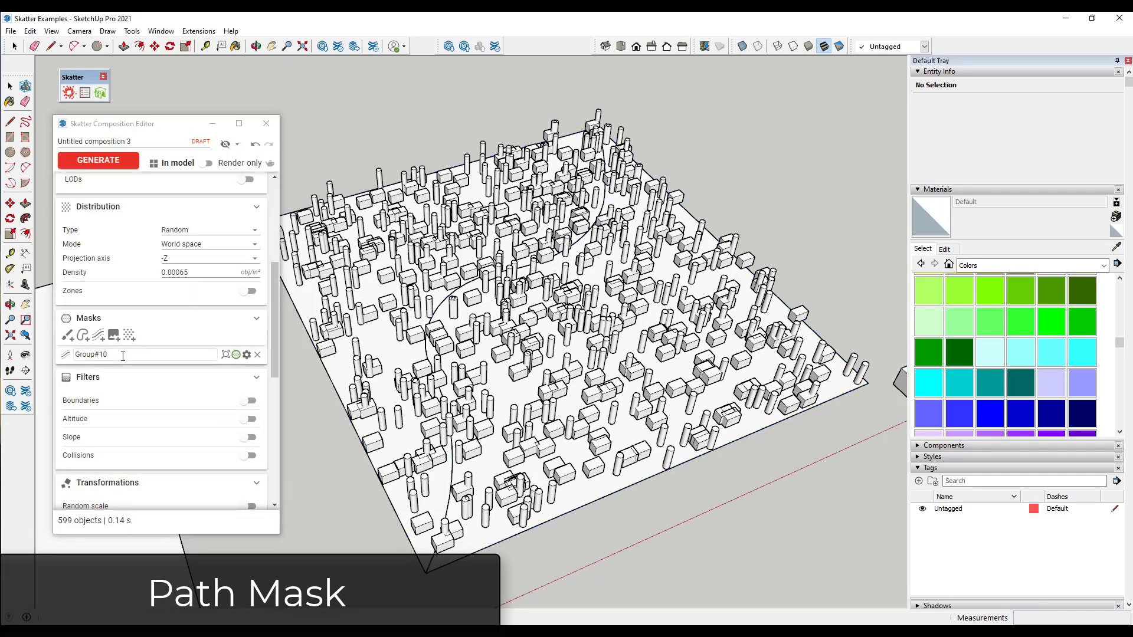
click(247, 356)
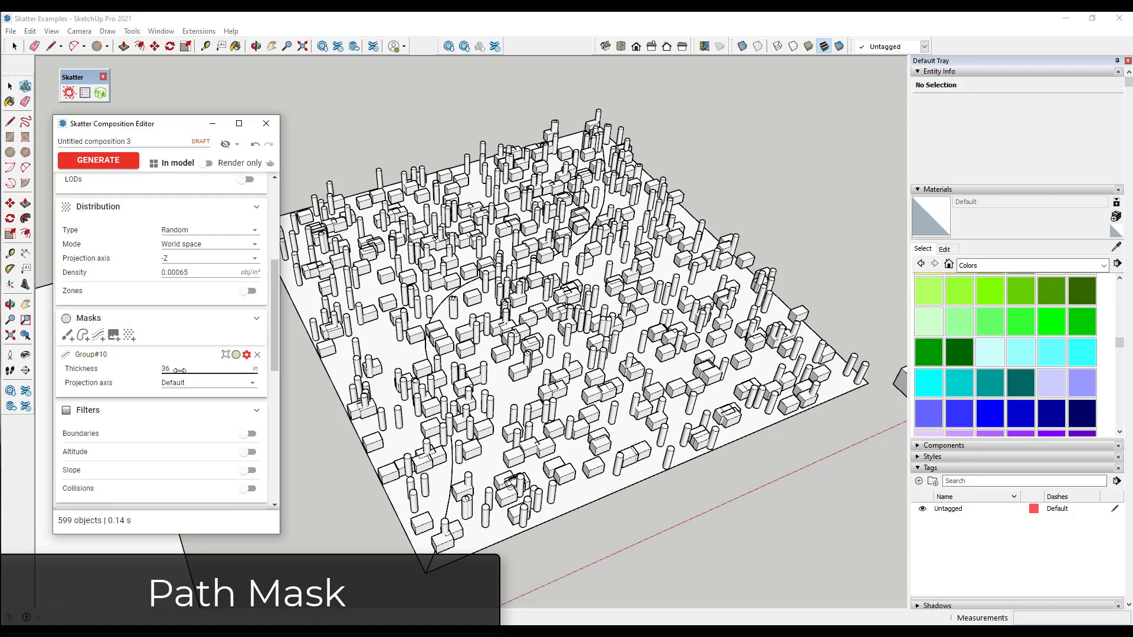
click(98, 160)
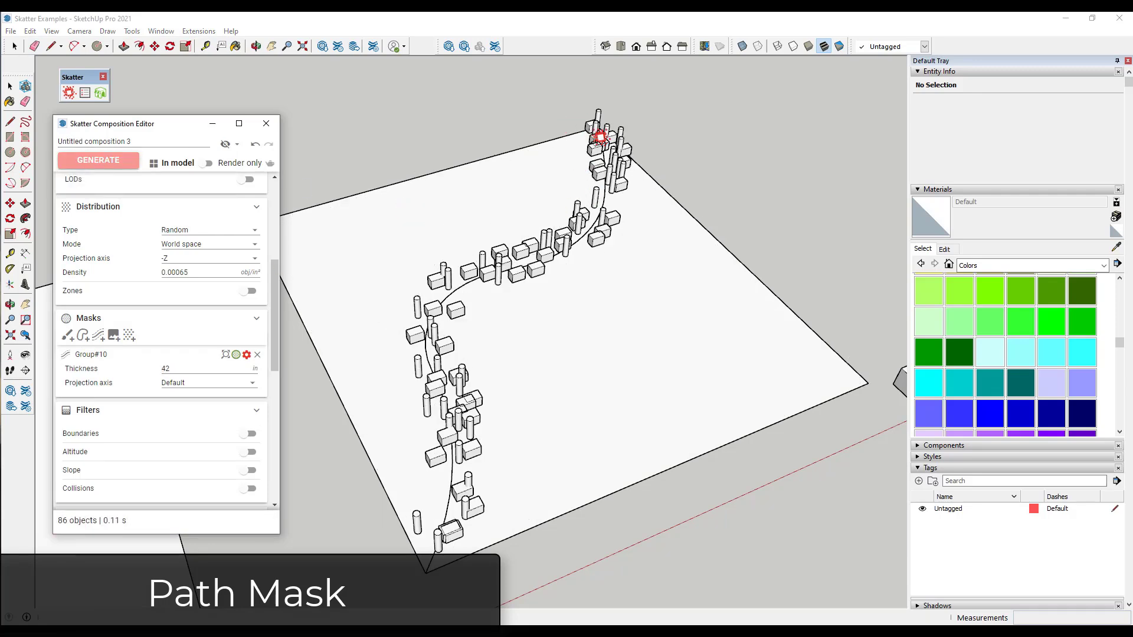
Invert the path mask to keep objects off the curve, and regenerate the scatter
click(225, 354)
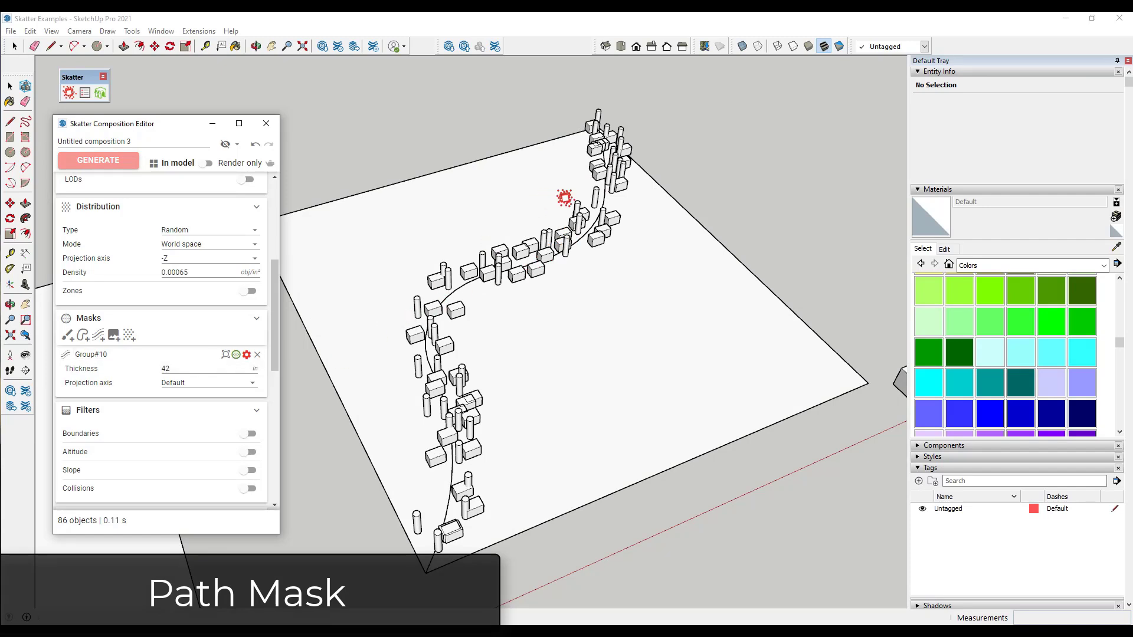
click(236, 355)
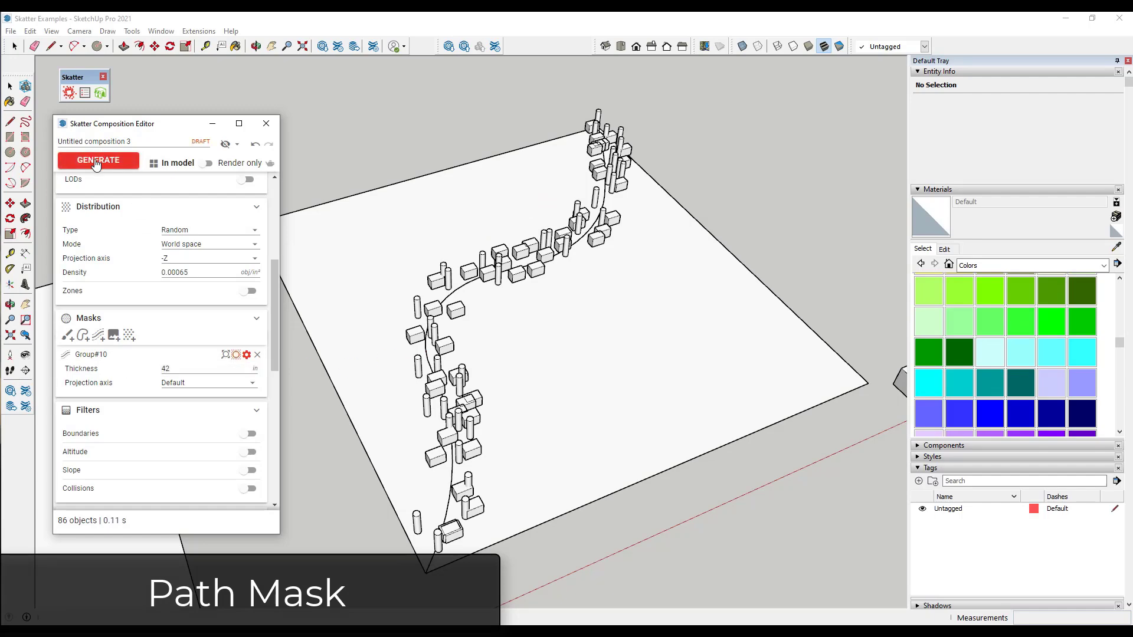
click(96, 162)
middle_drag(531, 253, 599, 183)
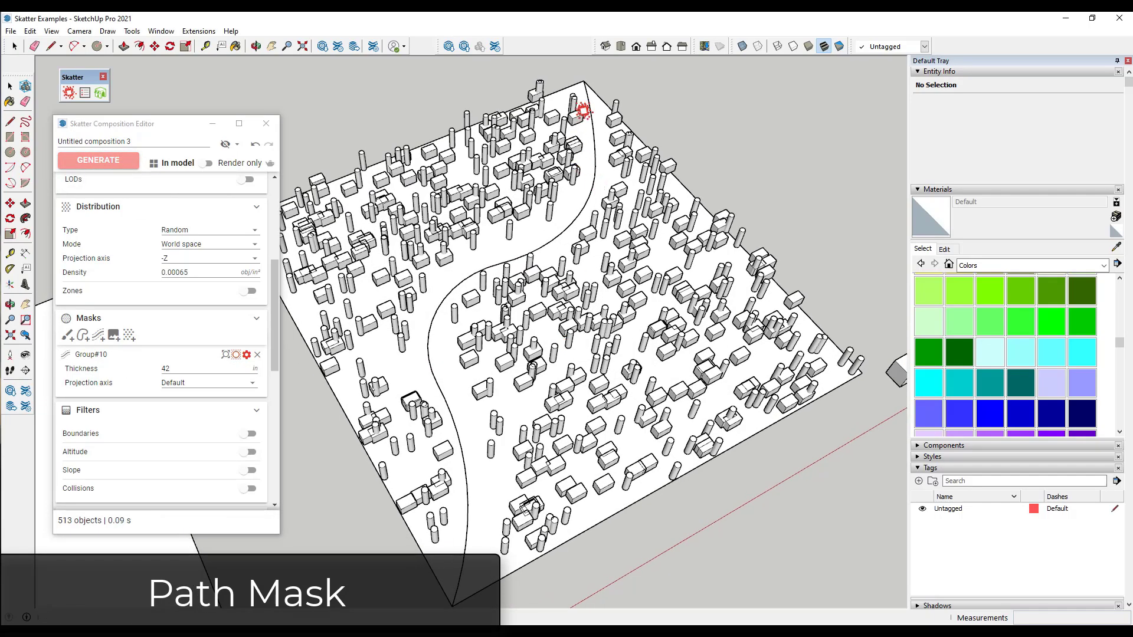
Set the path mask's thickness to 62 in and regenerate the scatter
double_click(169, 368)
text(62)
key(Return)
click(98, 160)
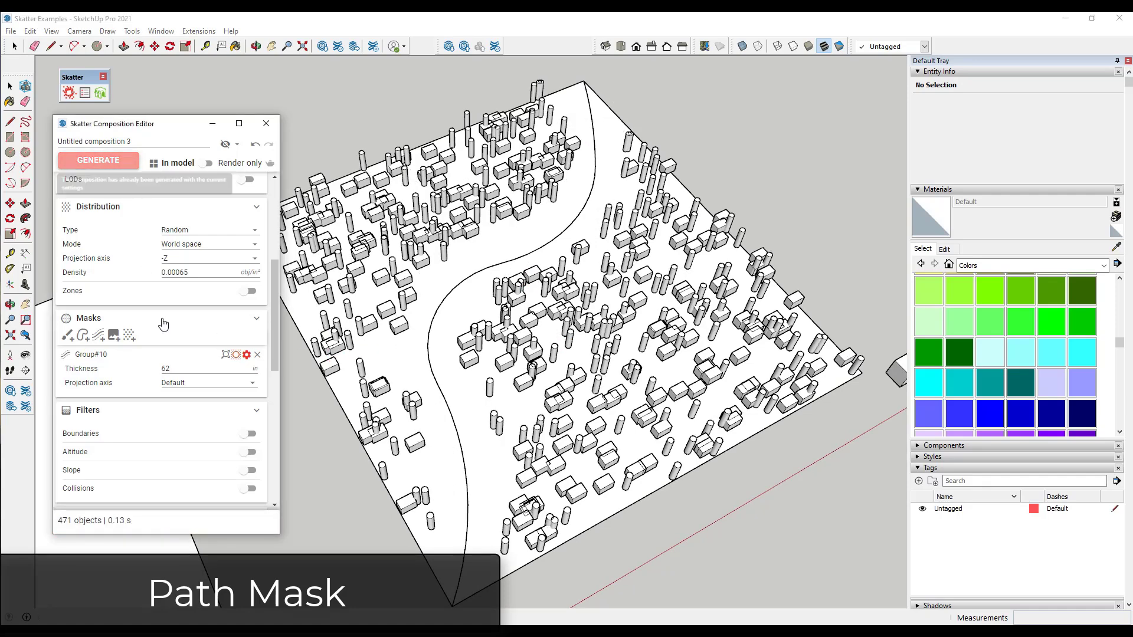
Set the path mask's thickness to 96 in and regenerate the scatter
double_click(168, 368)
text(96)
key(Return)
click(94, 161)
middle_drag(427, 311, 548, 333)
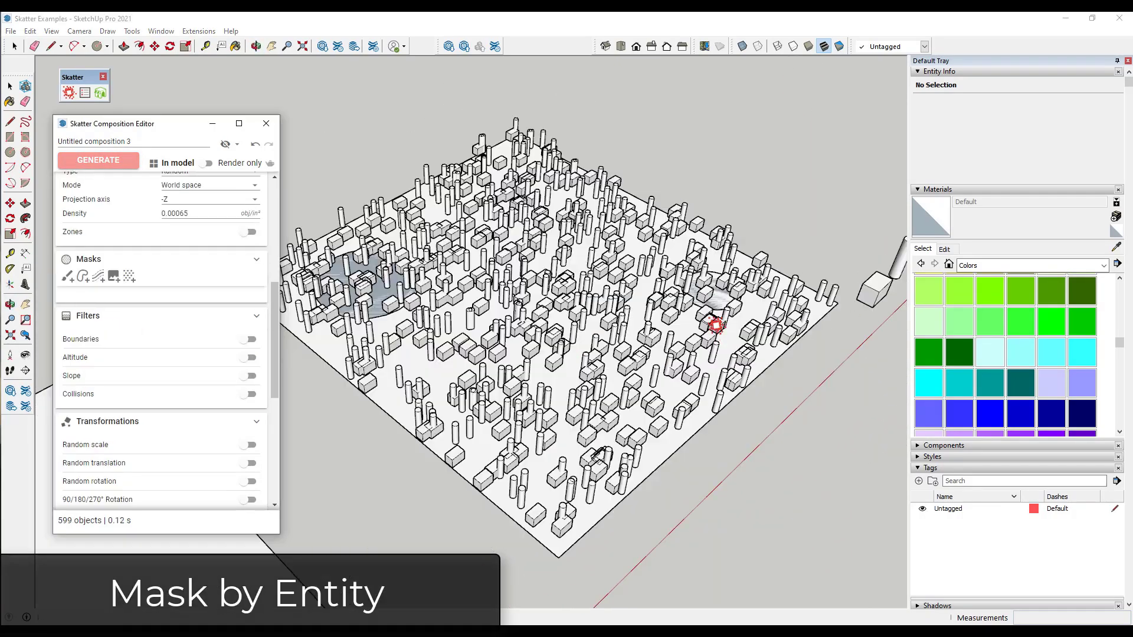
Add the large and the small circular groups on the host surface as area masks
scroll(715, 324, up, 6)
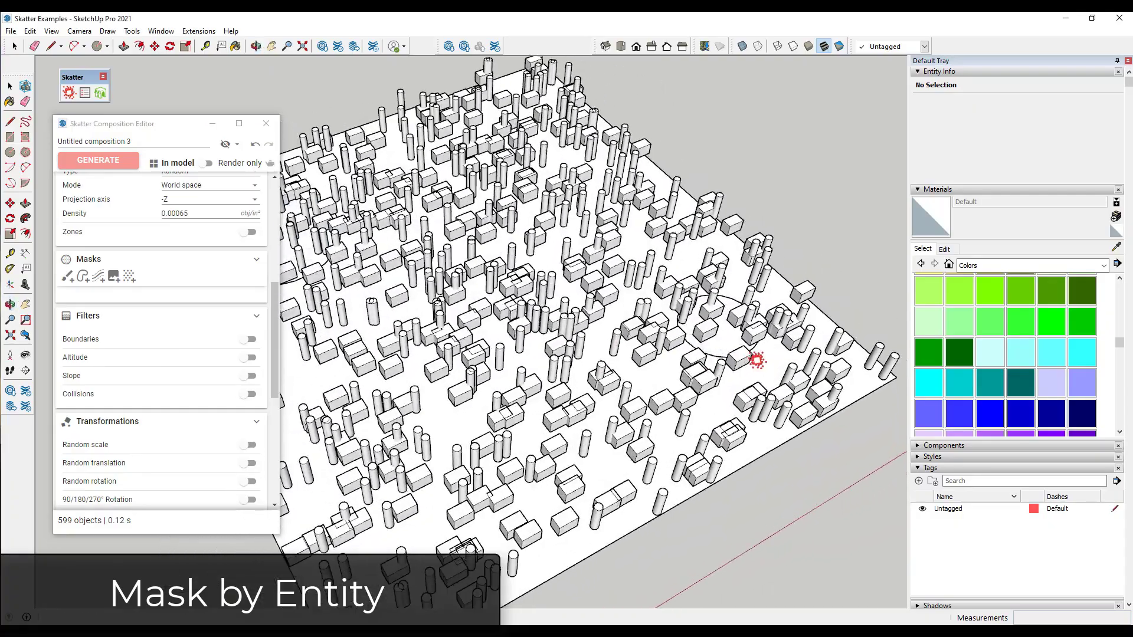
scroll(717, 336, up, 2)
scroll(735, 346, down, 8)
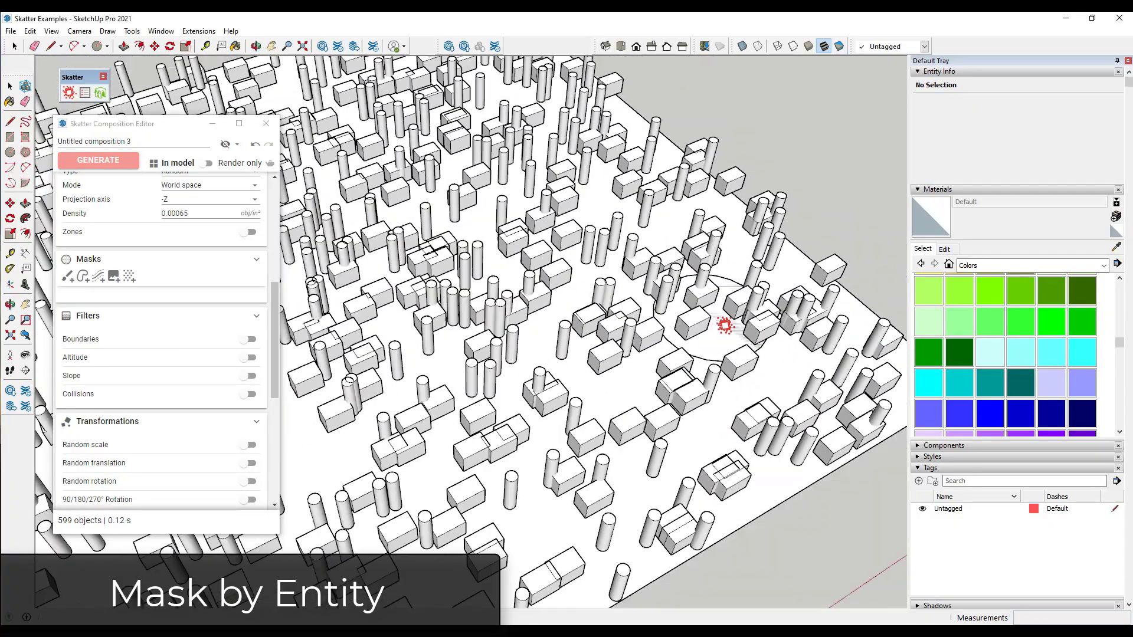
click(82, 276)
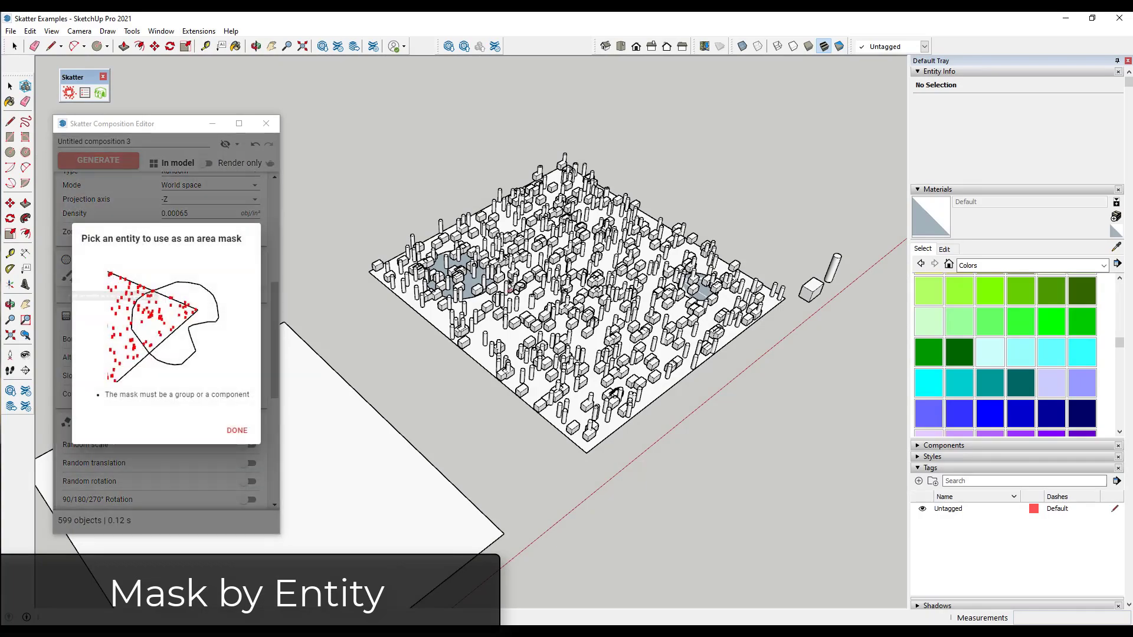
scroll(466, 292, up, 6)
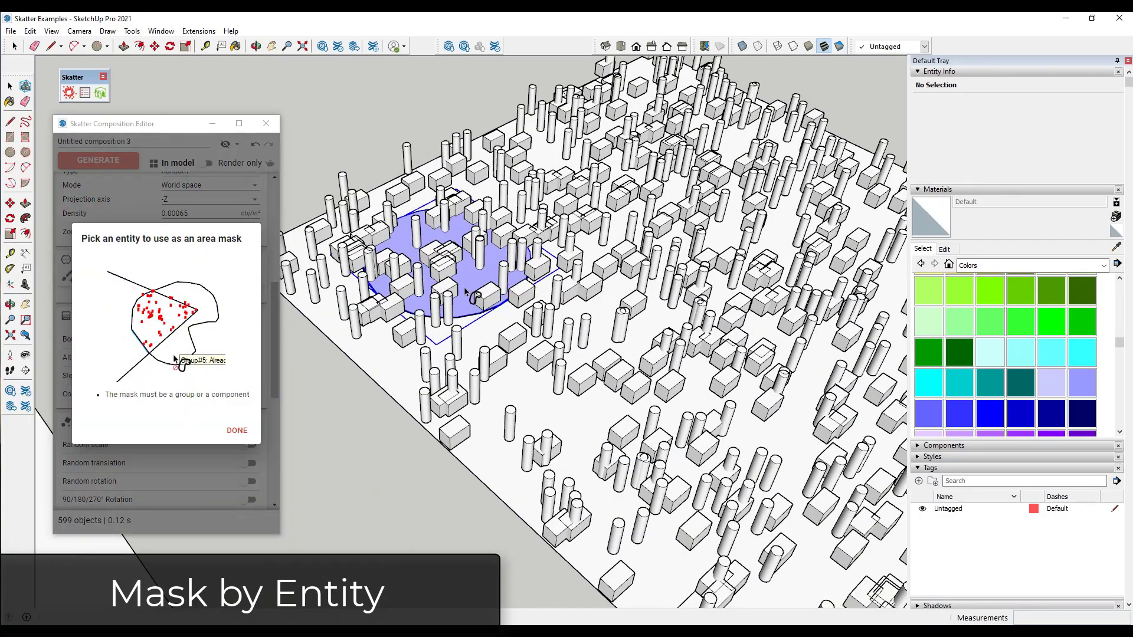
click(466, 293)
scroll(466, 292, down, 6)
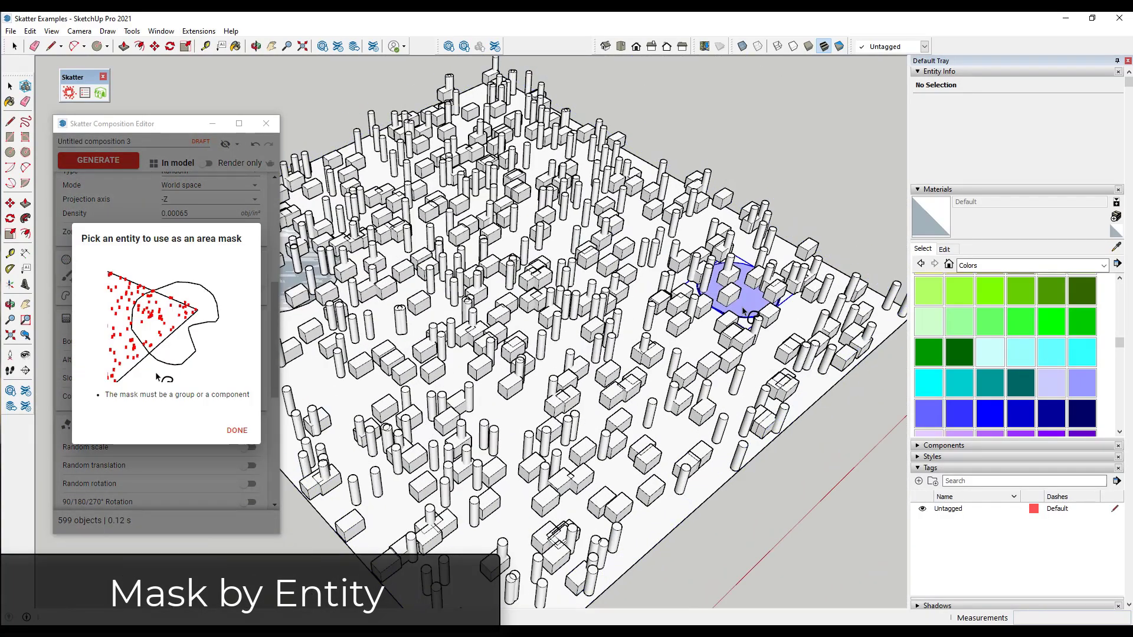
click(748, 317)
click(238, 433)
Set the mode of both circular area masks to Contours
click(247, 344)
click(195, 310)
click(190, 324)
click(189, 358)
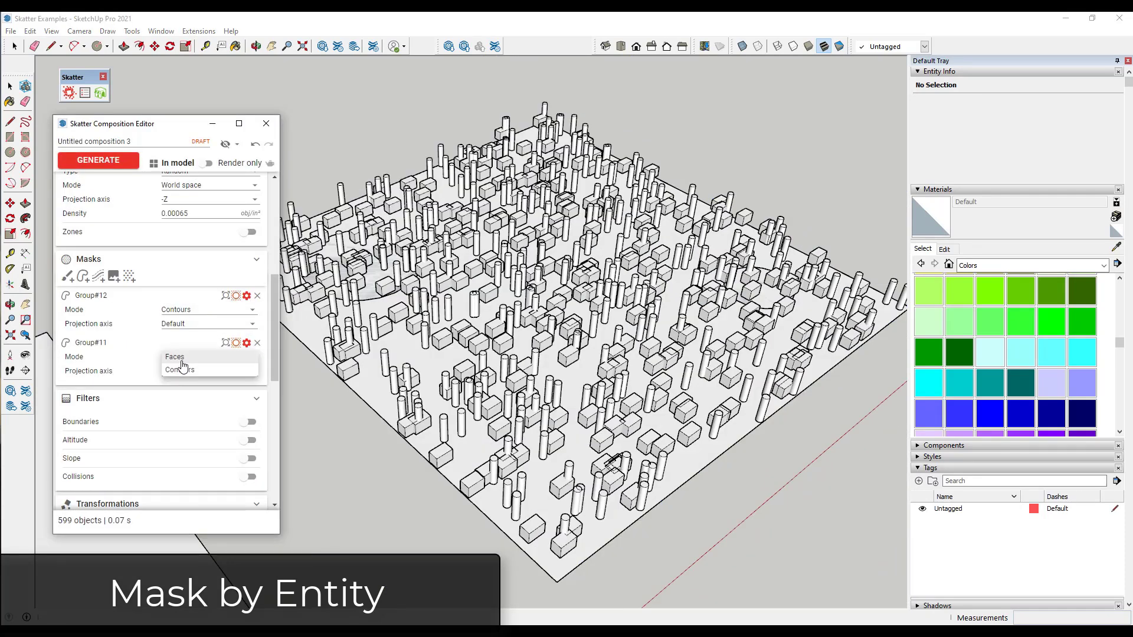
click(183, 373)
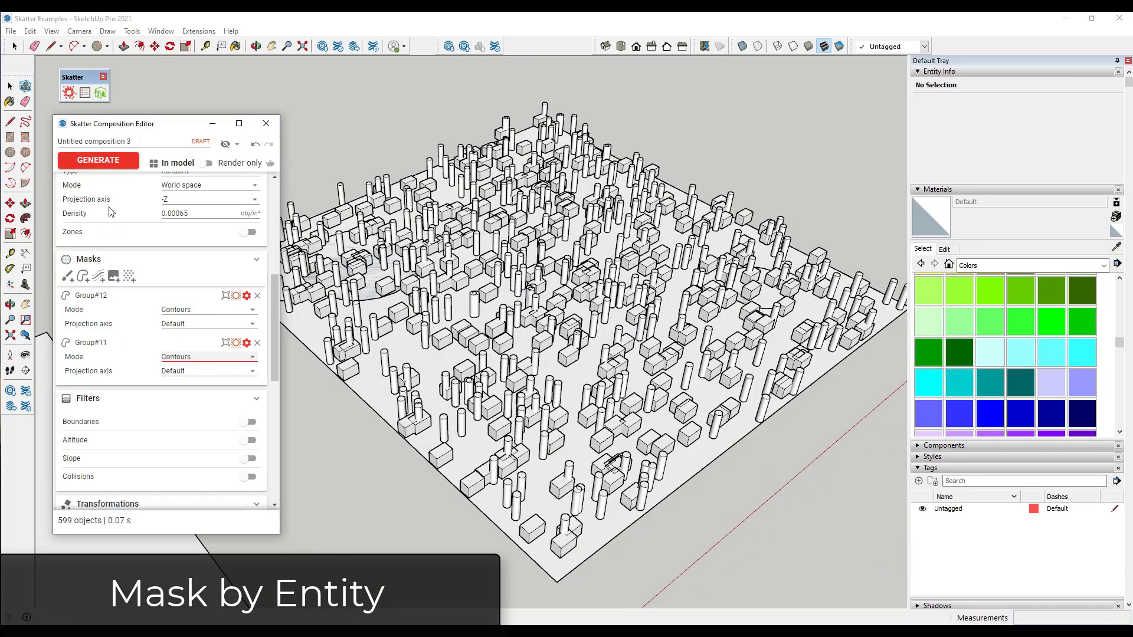
Make both area masks inclusive so objects scatter only inside the circles, and regenerate the scatter
click(235, 295)
click(236, 343)
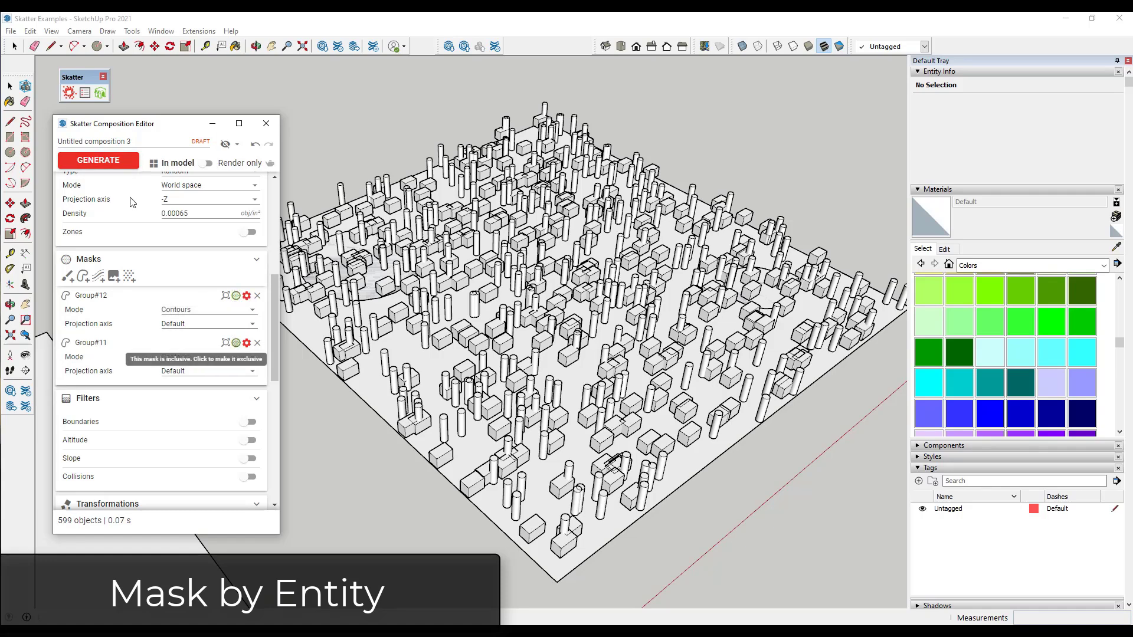
click(109, 161)
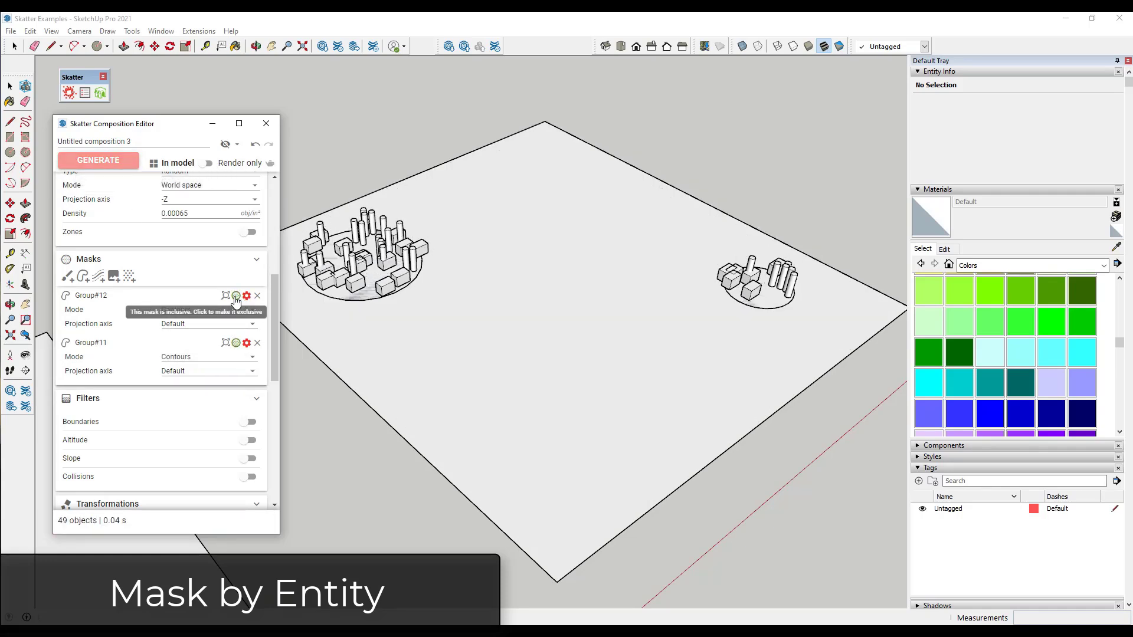
scroll(852, 291, down, 3)
middle_drag(852, 291, 751, 314)
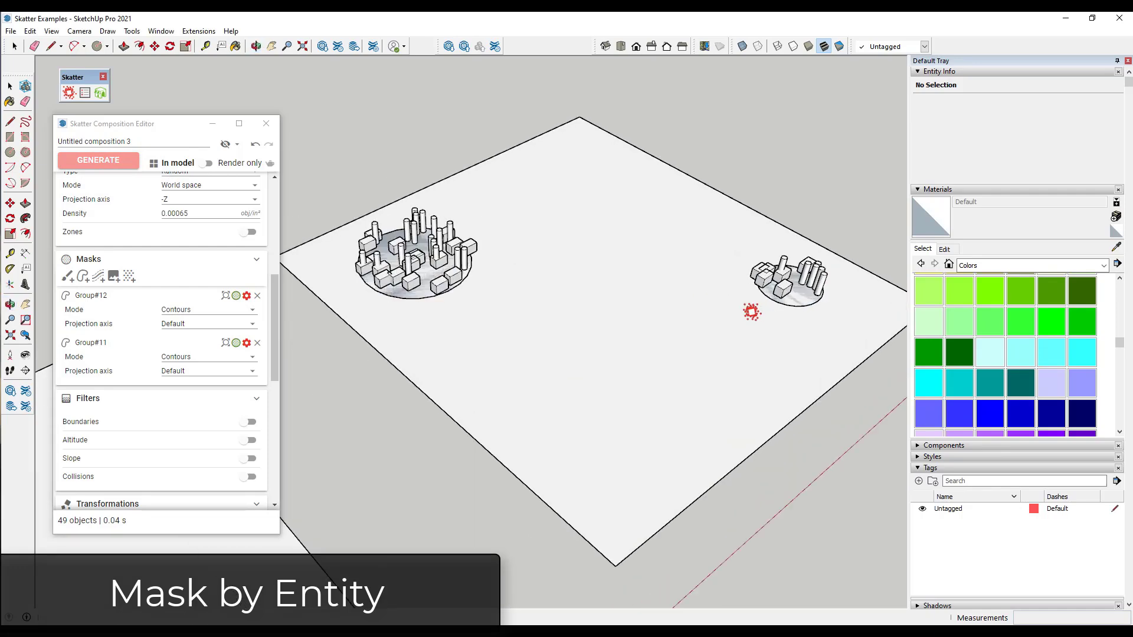
Make both area masks exclusive to keep objects out of the circles, regenerate the scatter and check the cleared areas
scroll(474, 302, up, 4)
click(236, 296)
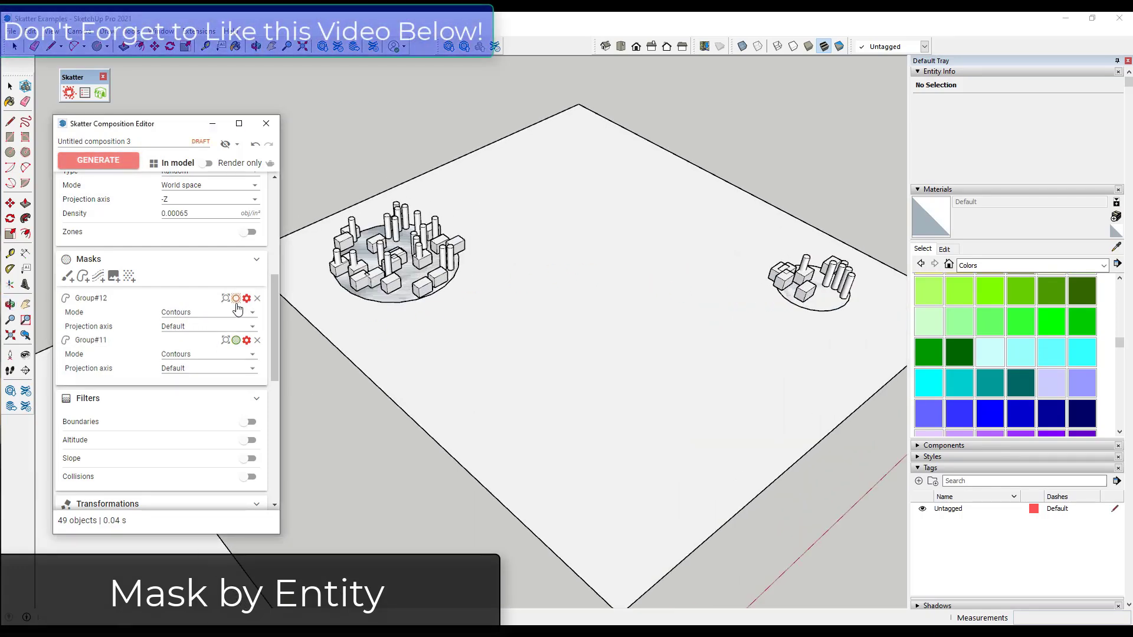
click(236, 296)
click(98, 160)
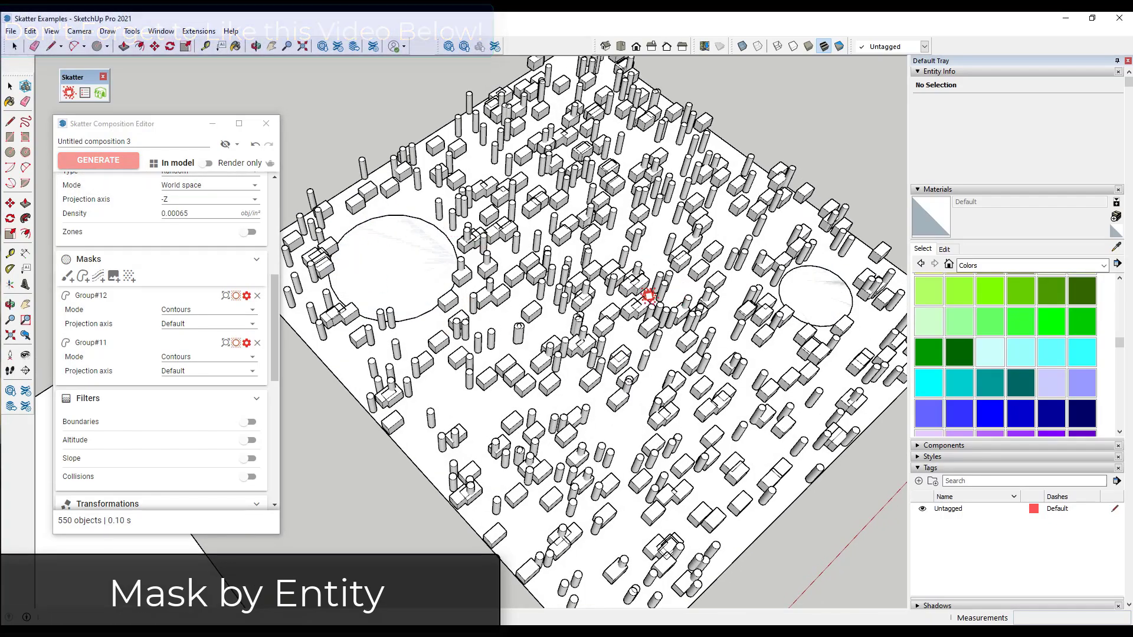
scroll(590, 315, down, 3)
scroll(729, 342, up, 3)
middle_drag(729, 342, 805, 347)
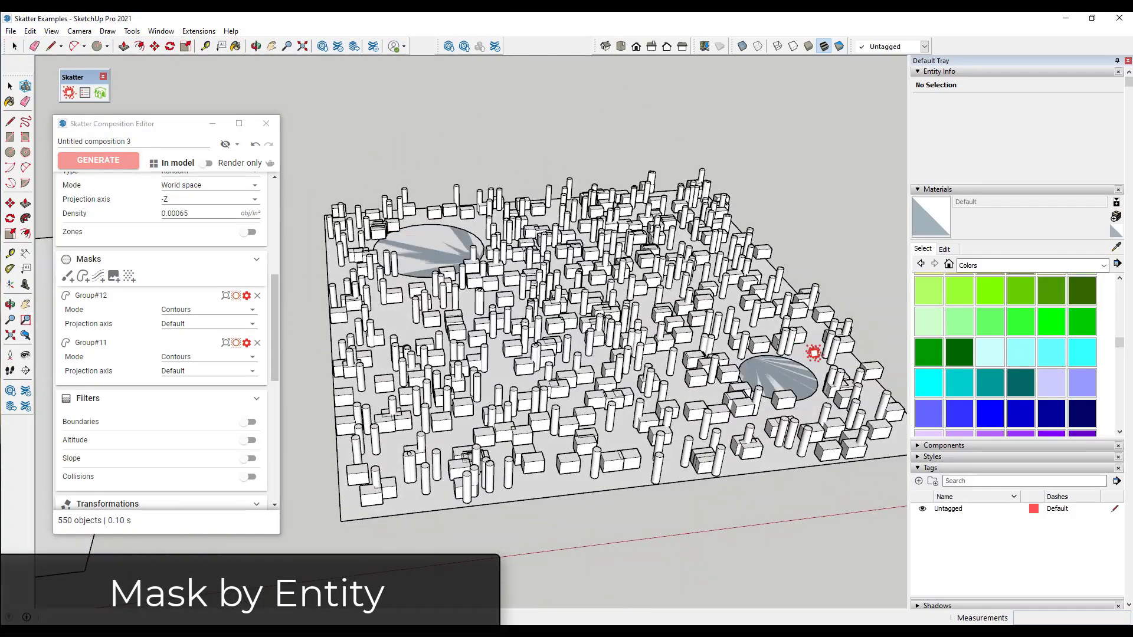
scroll(773, 400, up, 5)
middle_drag(774, 400, 840, 351)
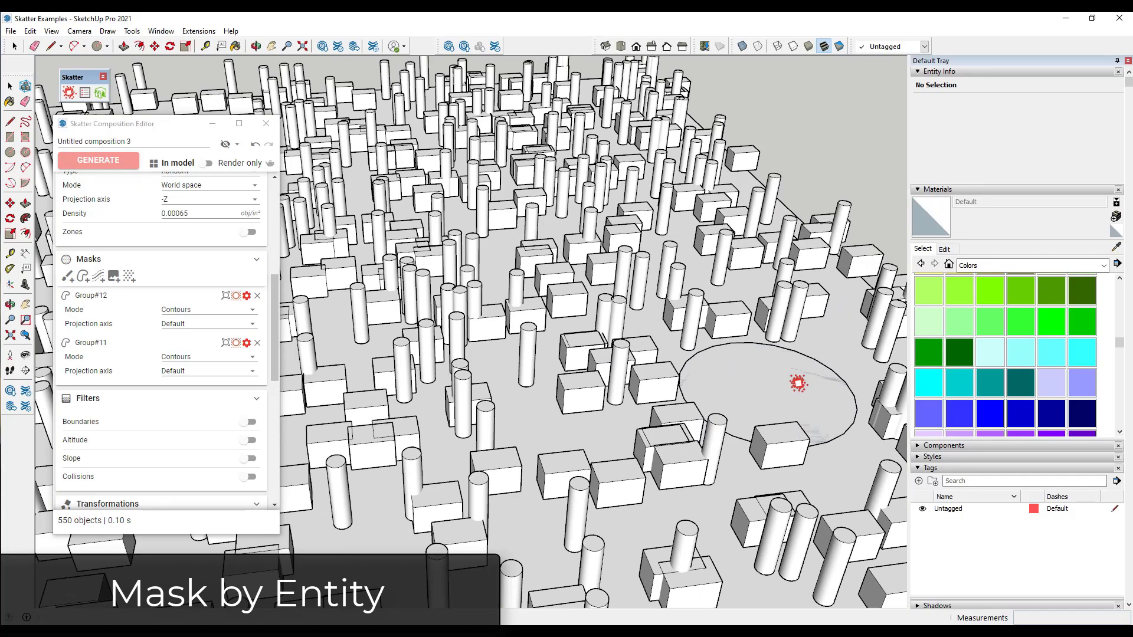
scroll(798, 383, down, 6)
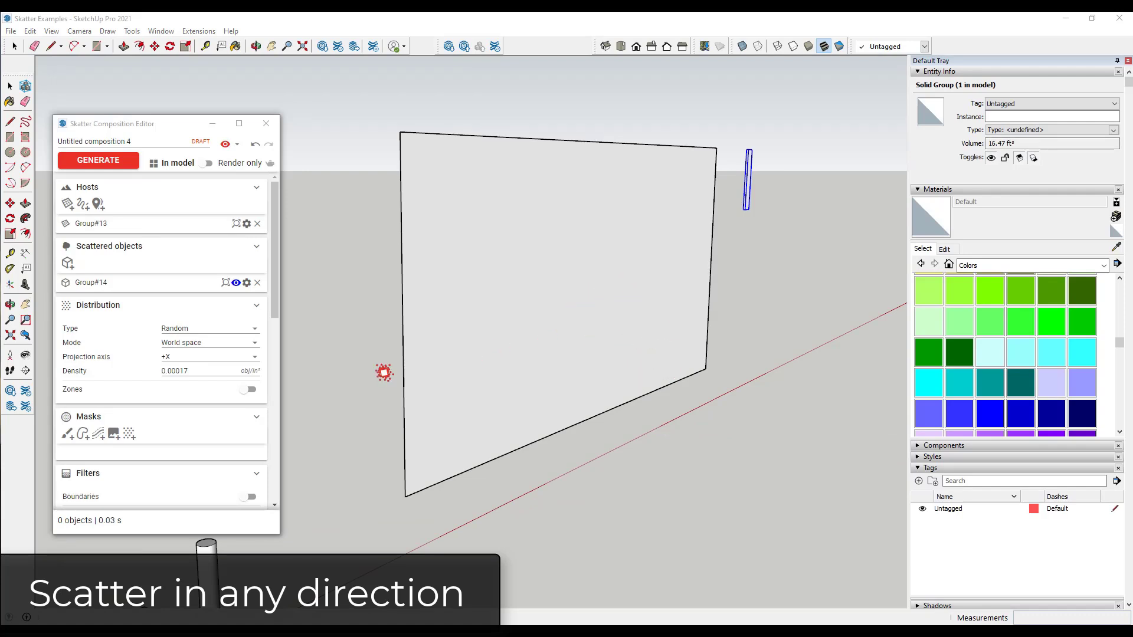
Set the wall scatter's distribution type to Random and its mode to Face space
click(182, 334)
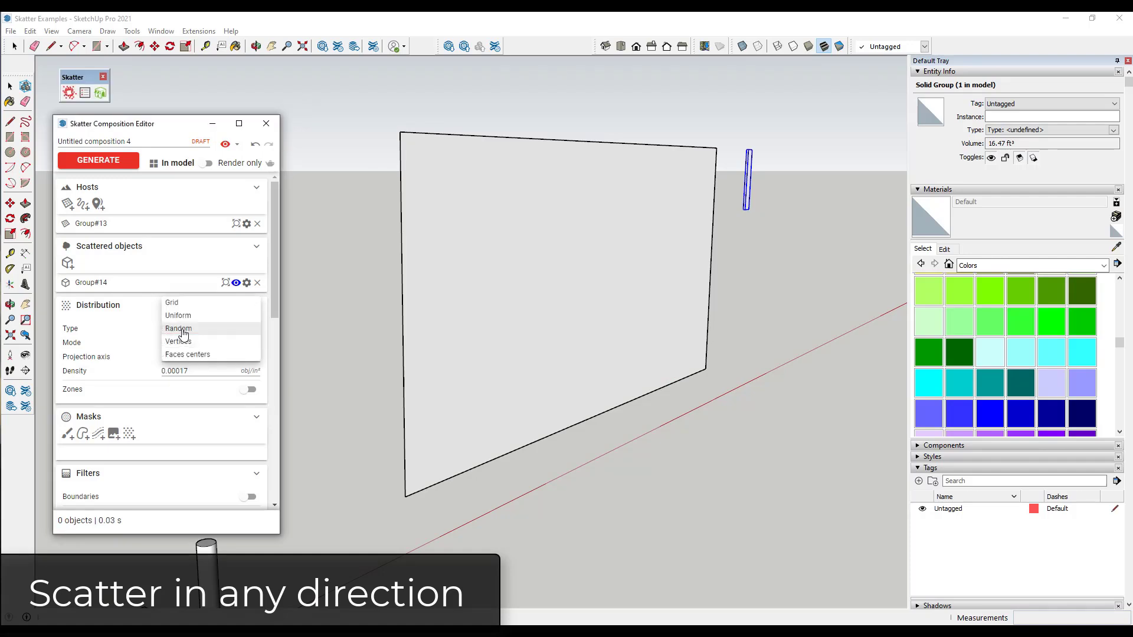
click(178, 328)
click(187, 343)
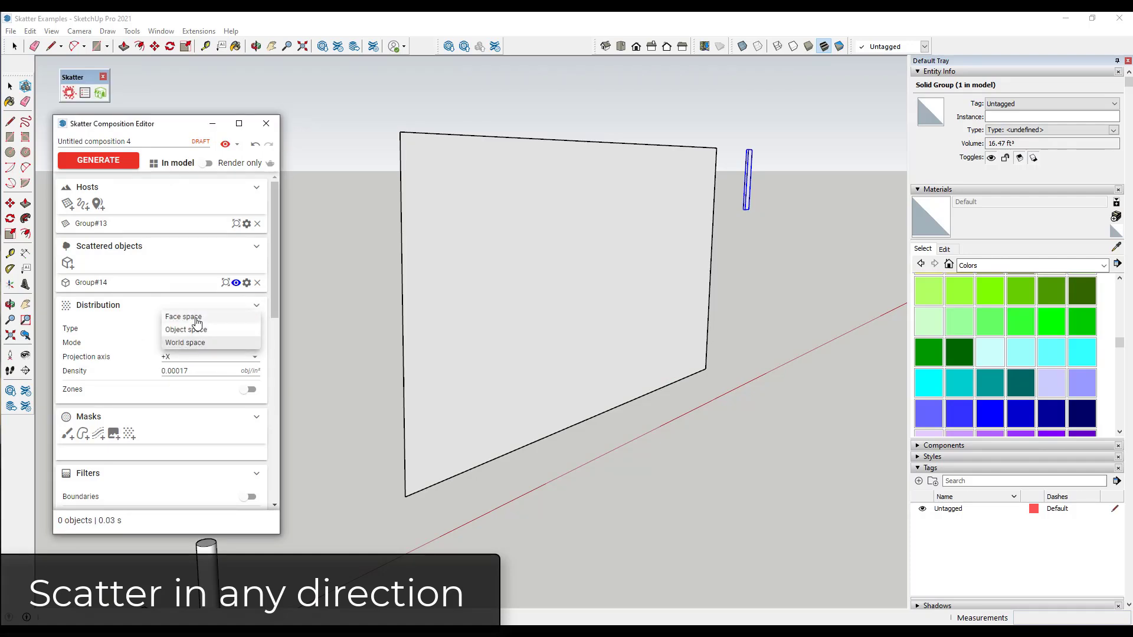
click(192, 319)
middle_drag(475, 235, 590, 281)
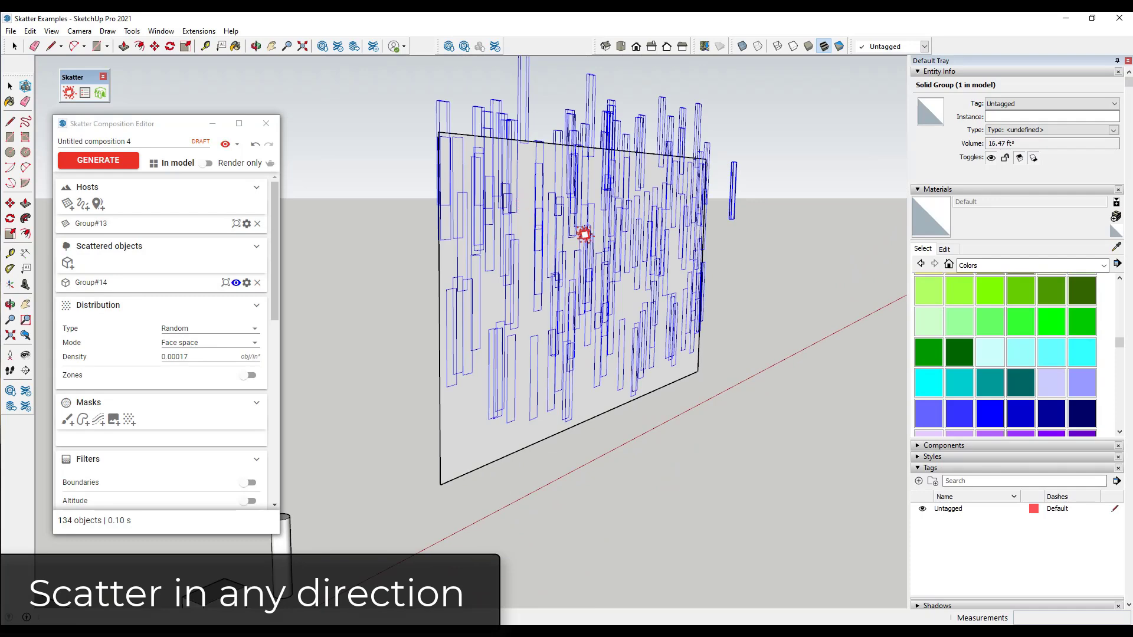
middle_drag(586, 235, 549, 238)
Paint a mask strip along the wall's upper edge and make the paint mask exclusive
click(67, 421)
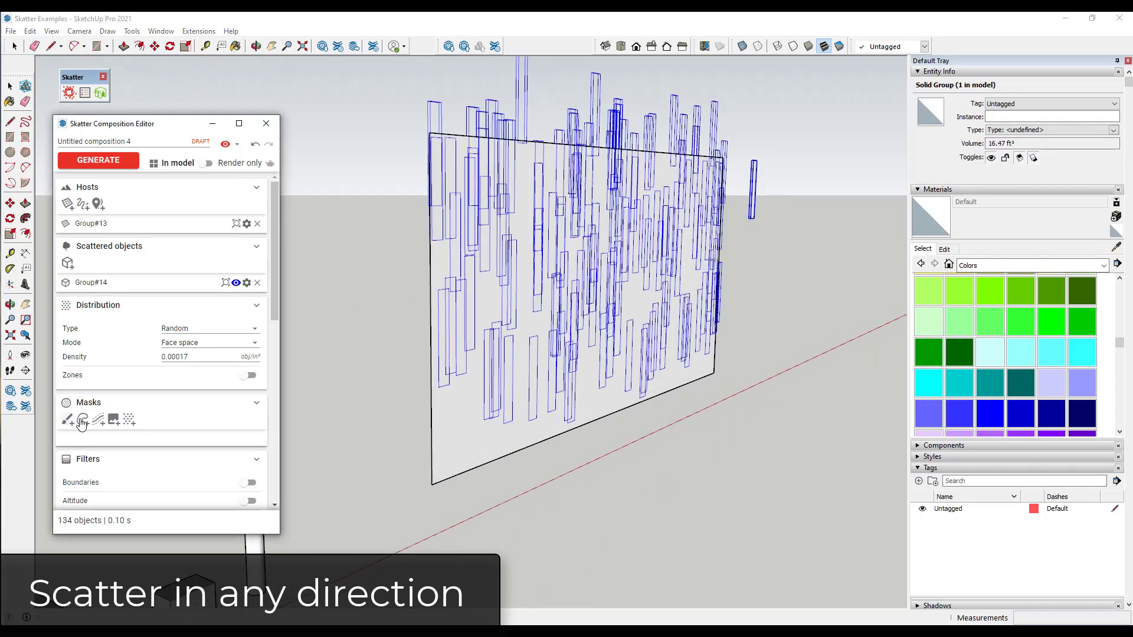
mouse_move(443, 134)
mouse_down()
mouse_move(729, 157)
mouse_move(722, 174)
mouse_up()
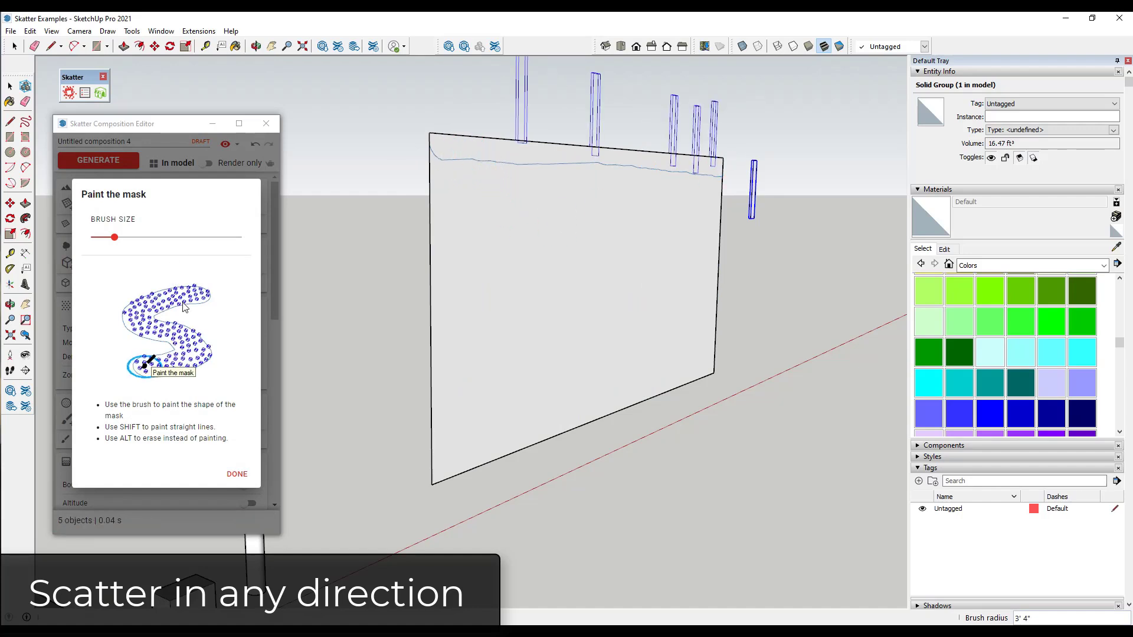
click(235, 474)
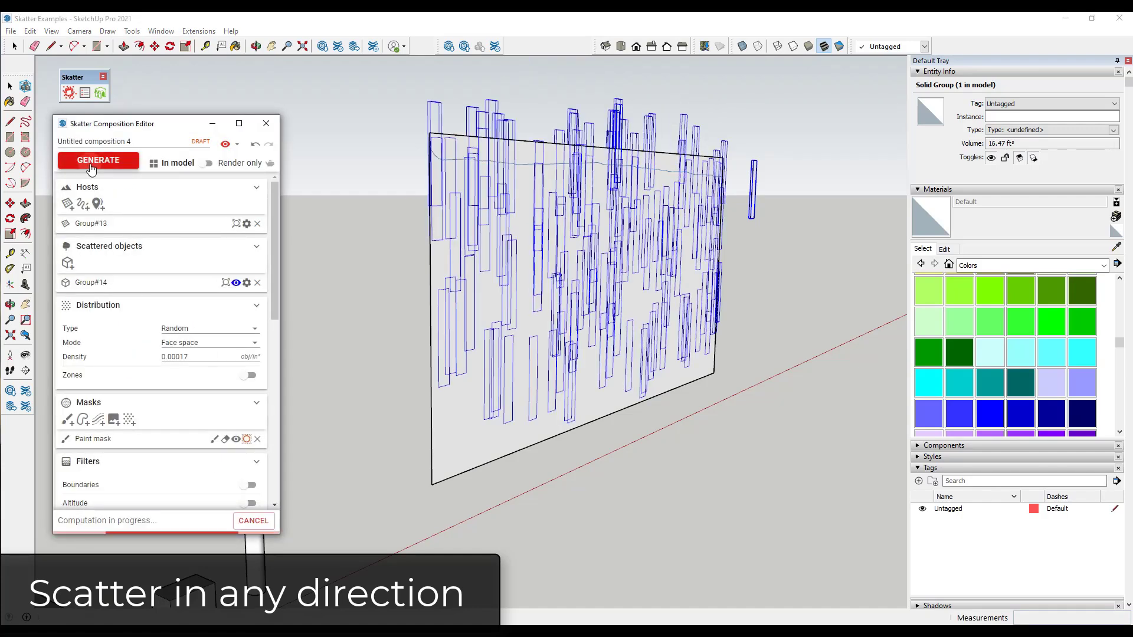
Generate the panel scatter on the wall in World space mode with projection axis +Y
click(98, 160)
middle_drag(531, 265, 742, 234)
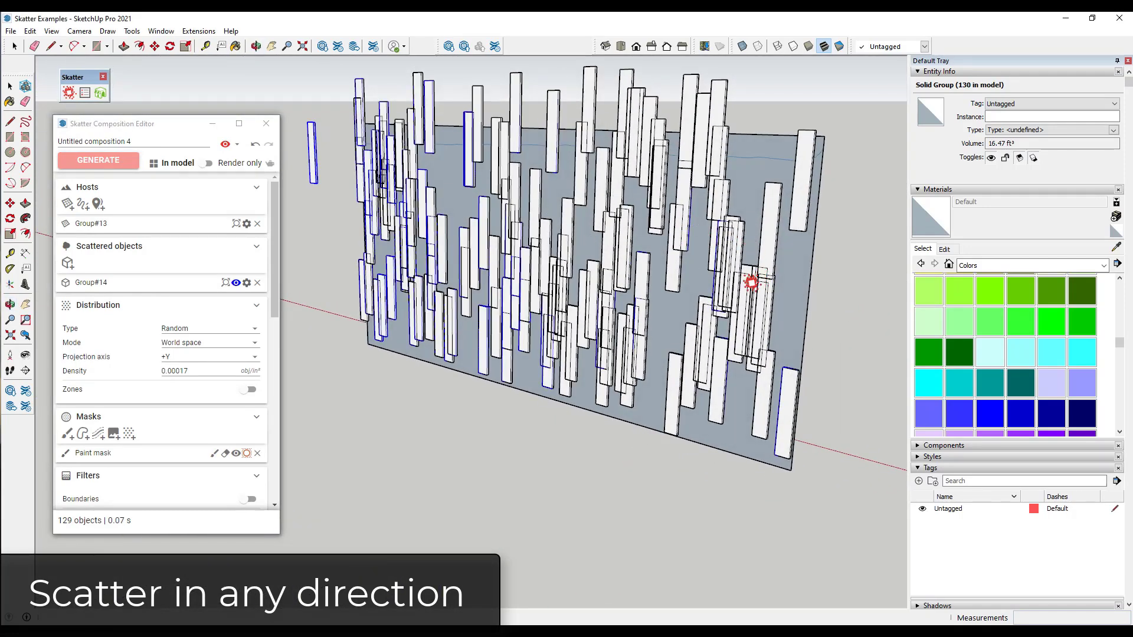
middle_drag(782, 281, 417, 254)
middle_drag(494, 248, 506, 258)
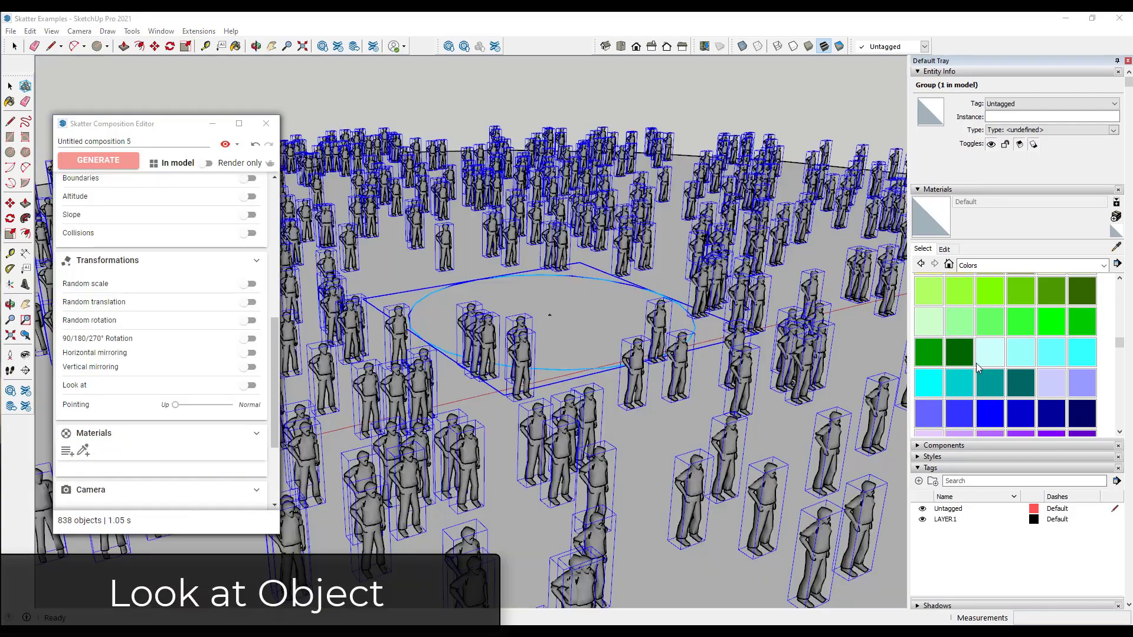
Enable Look at with a Point target, pick the circle's centre as the target, and regenerate the scattered figures
middle_drag(620, 284, 570, 314)
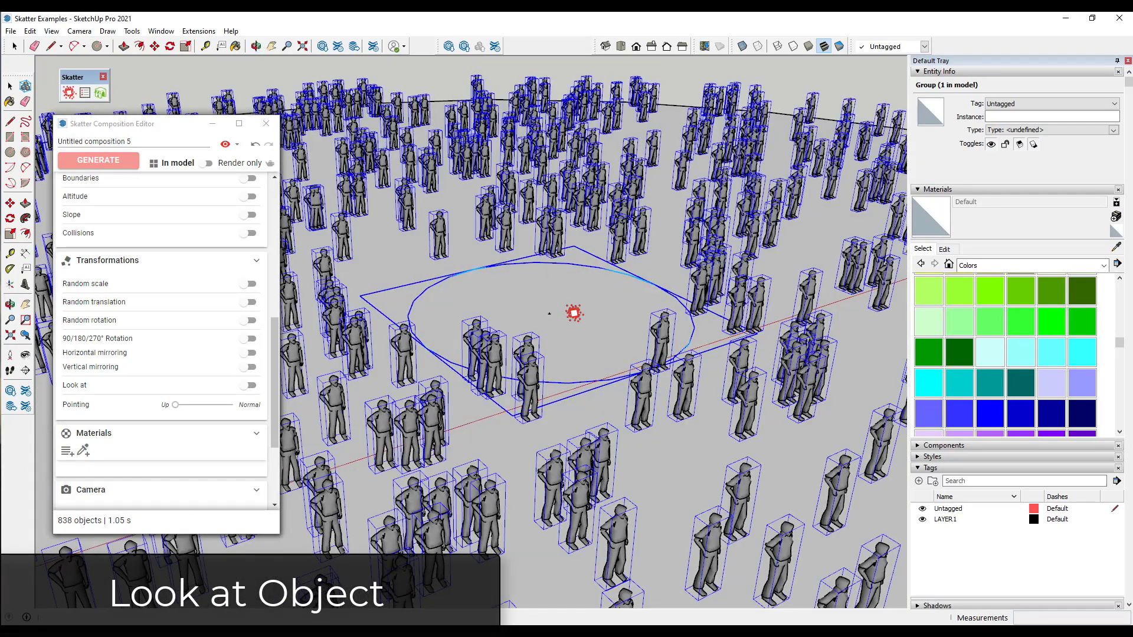
click(249, 385)
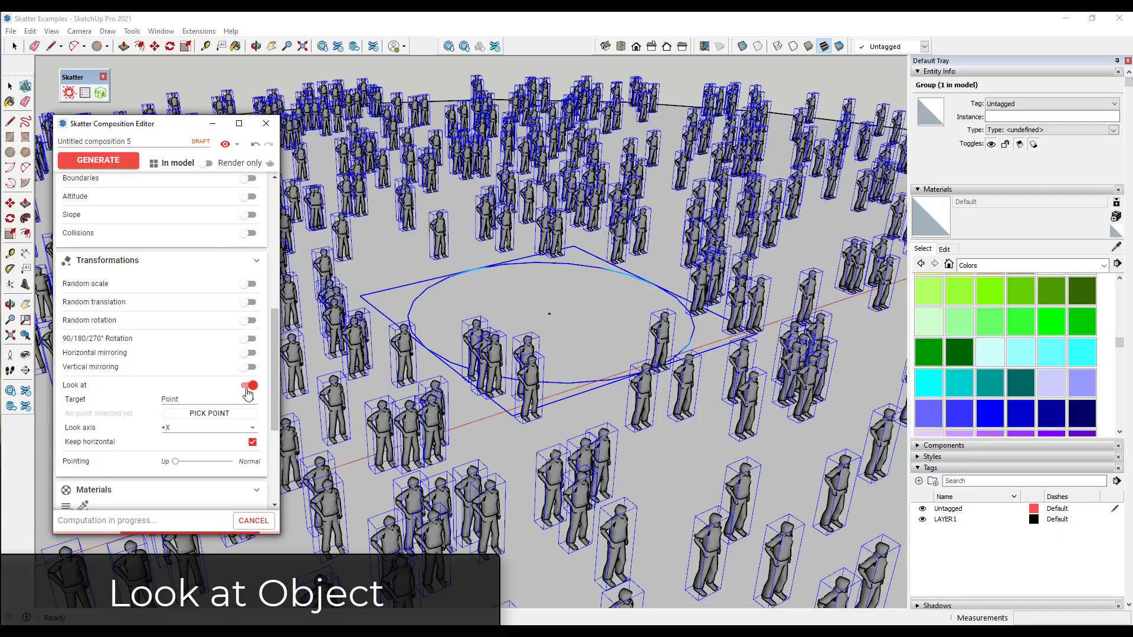
click(192, 401)
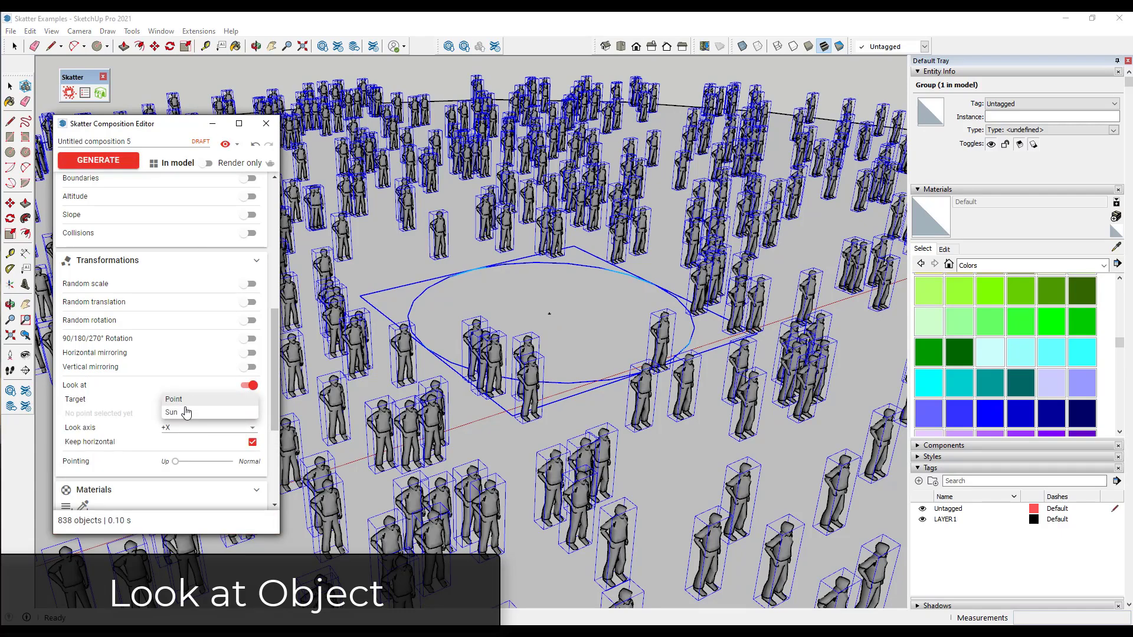
click(185, 402)
click(204, 414)
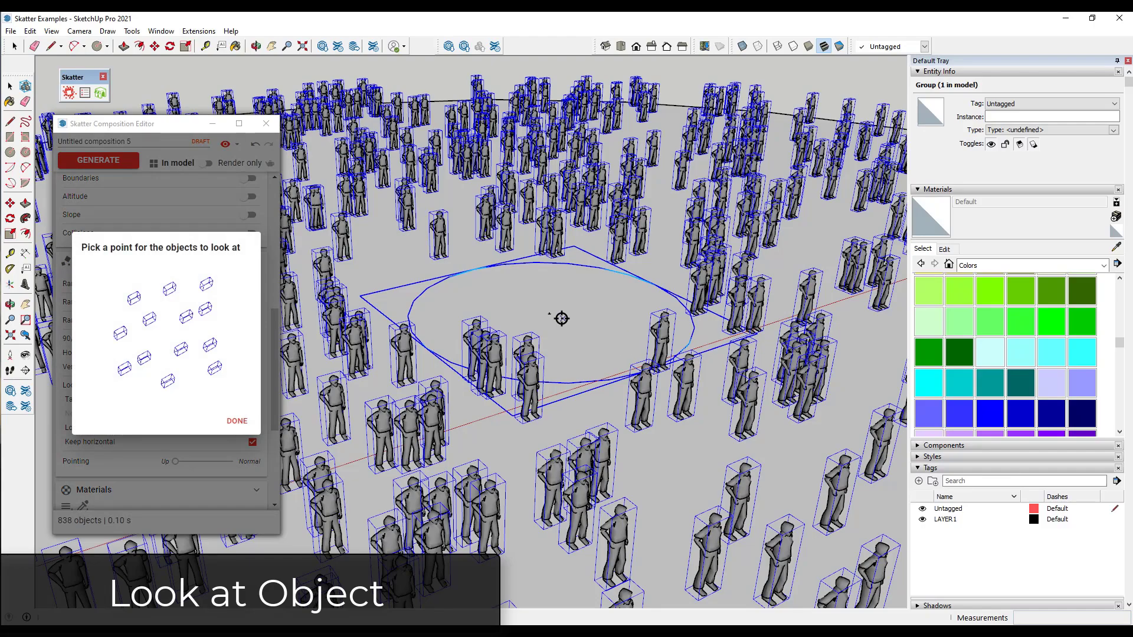
click(550, 313)
click(102, 162)
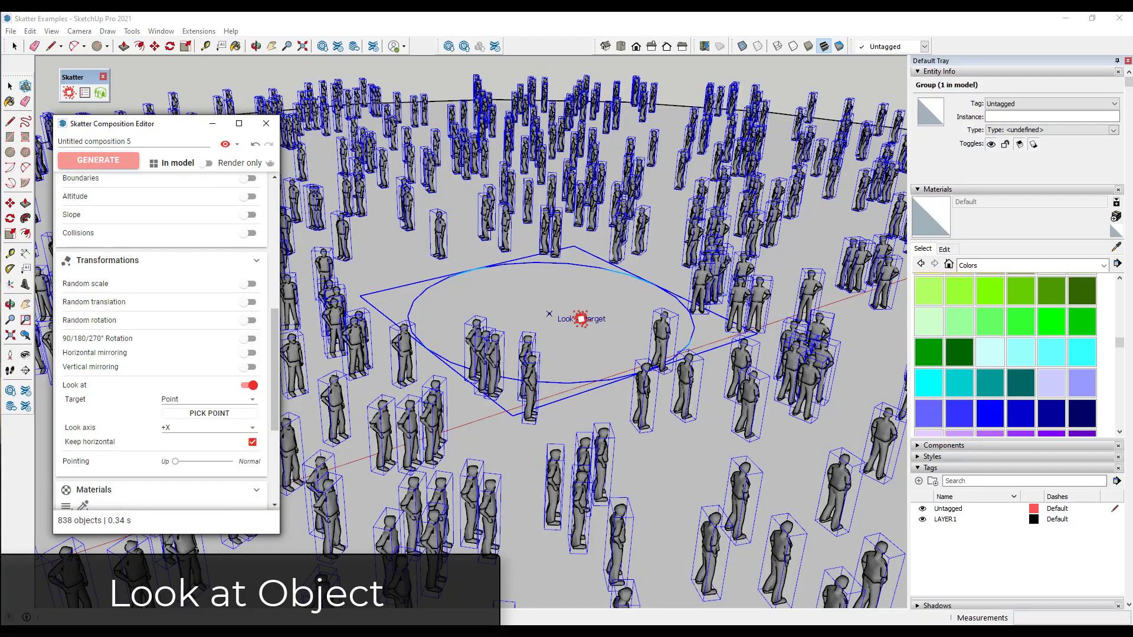
Open the scattered standing man at the edge of the circle for component editing
scroll(557, 310, up, 3)
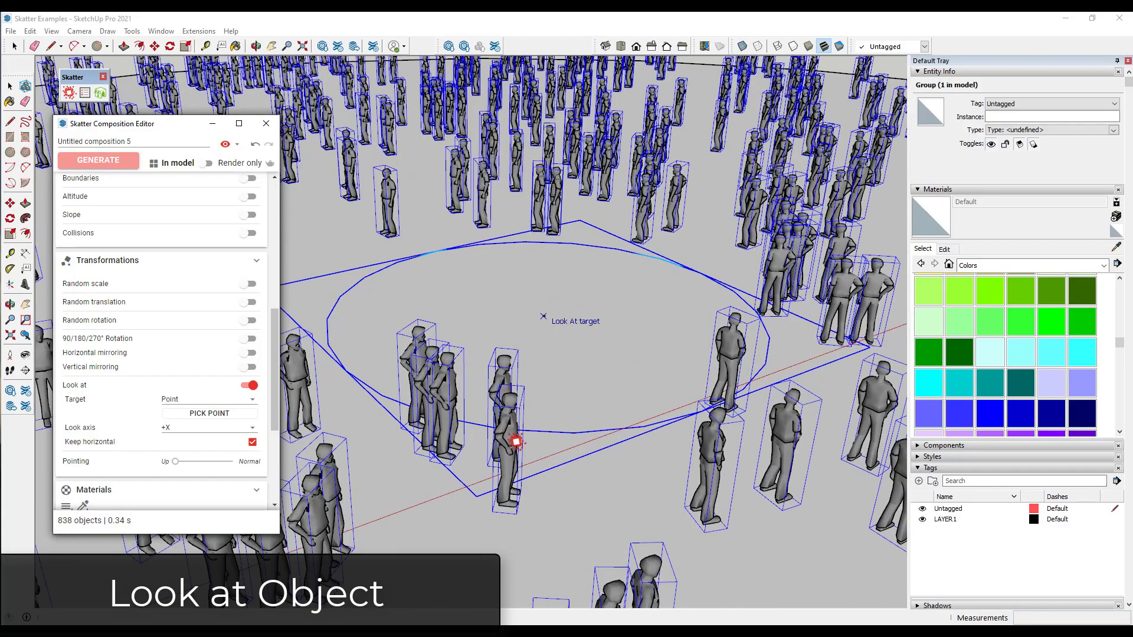
scroll(611, 357, up, 2)
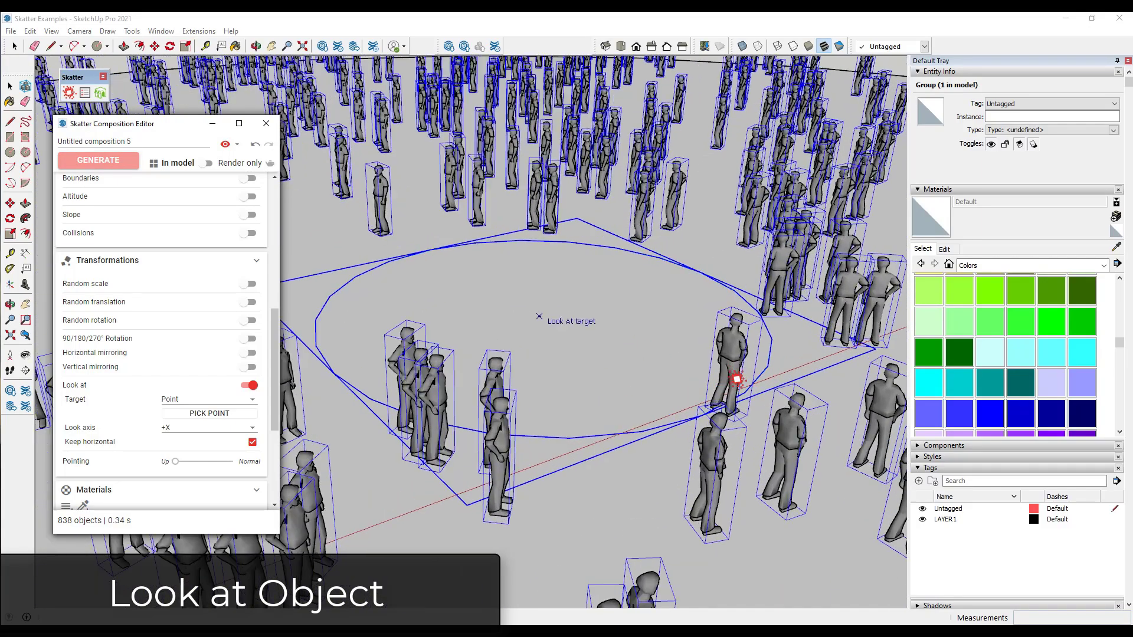
click(15, 46)
click(670, 396)
double_click(734, 363)
click(735, 363)
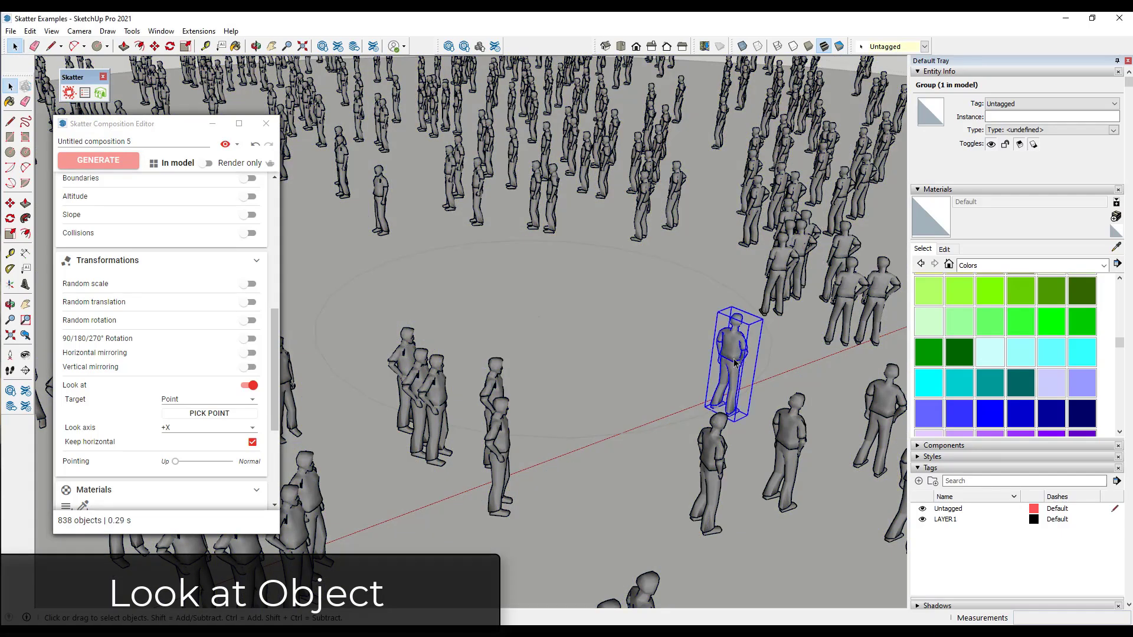
double_click(734, 362)
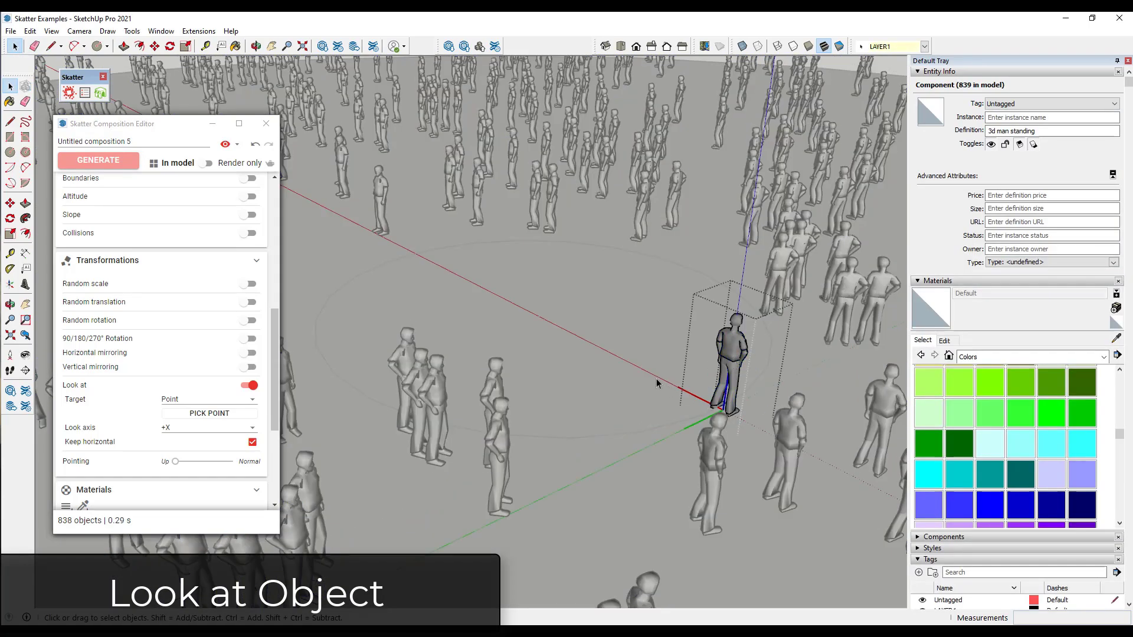
Rotate all of the man's geometry 90 degrees about the component origin and leave component editing
key(ctrl+a)
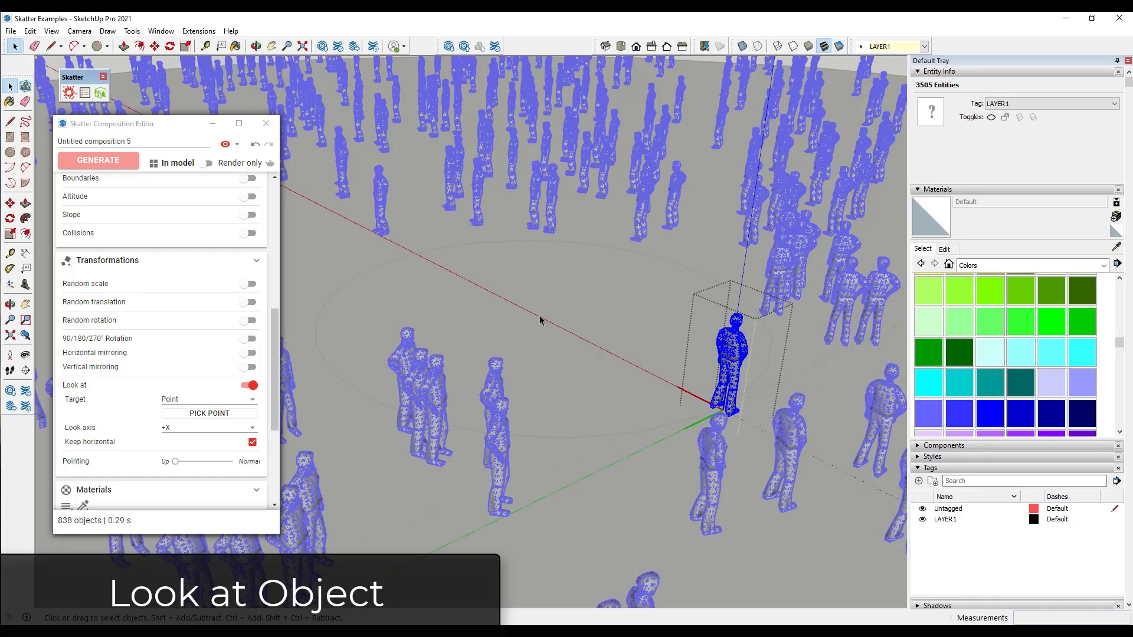
scroll(731, 411, up, 2)
scroll(726, 417, up, 1)
scroll(723, 415, up, 1)
key(q)
scroll(722, 410, up, 2)
click(718, 411)
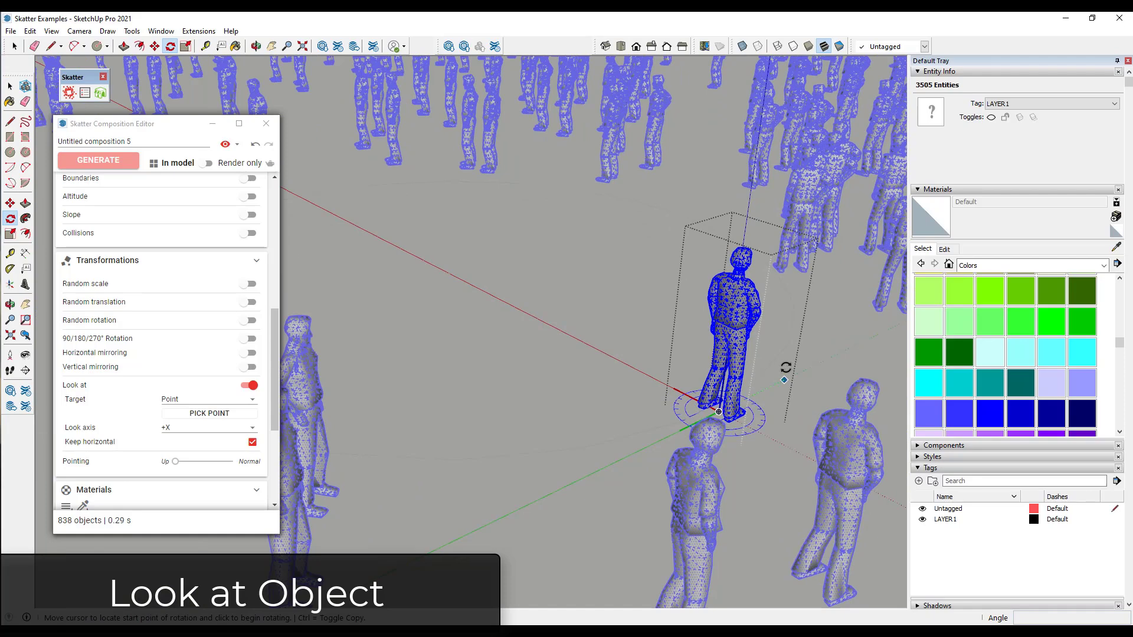
click(788, 374)
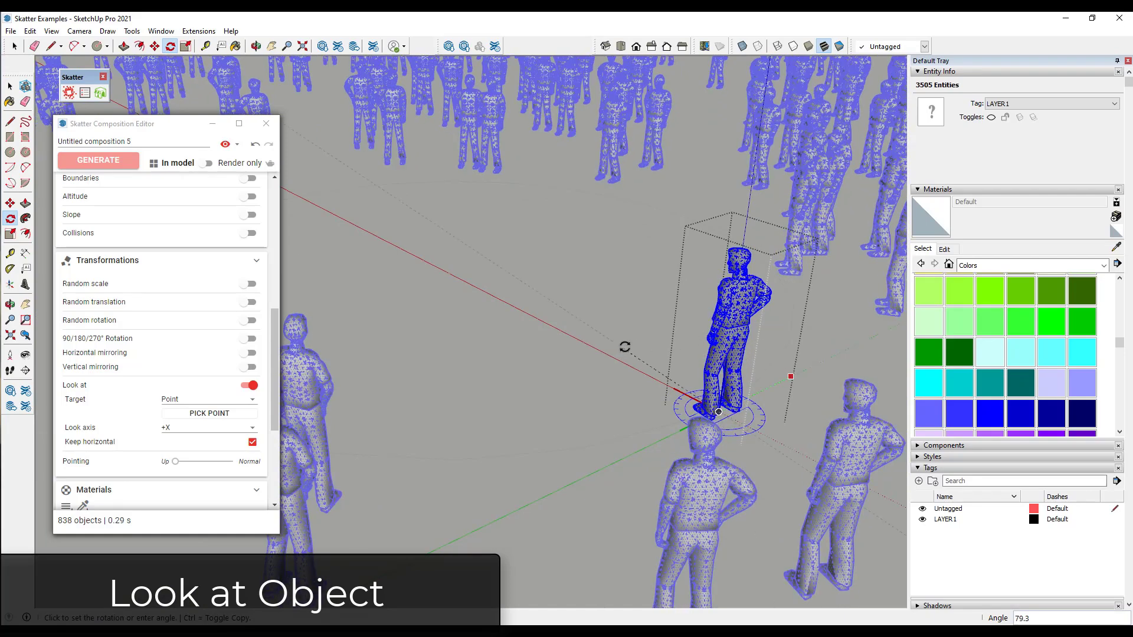
text(90)
key(Return)
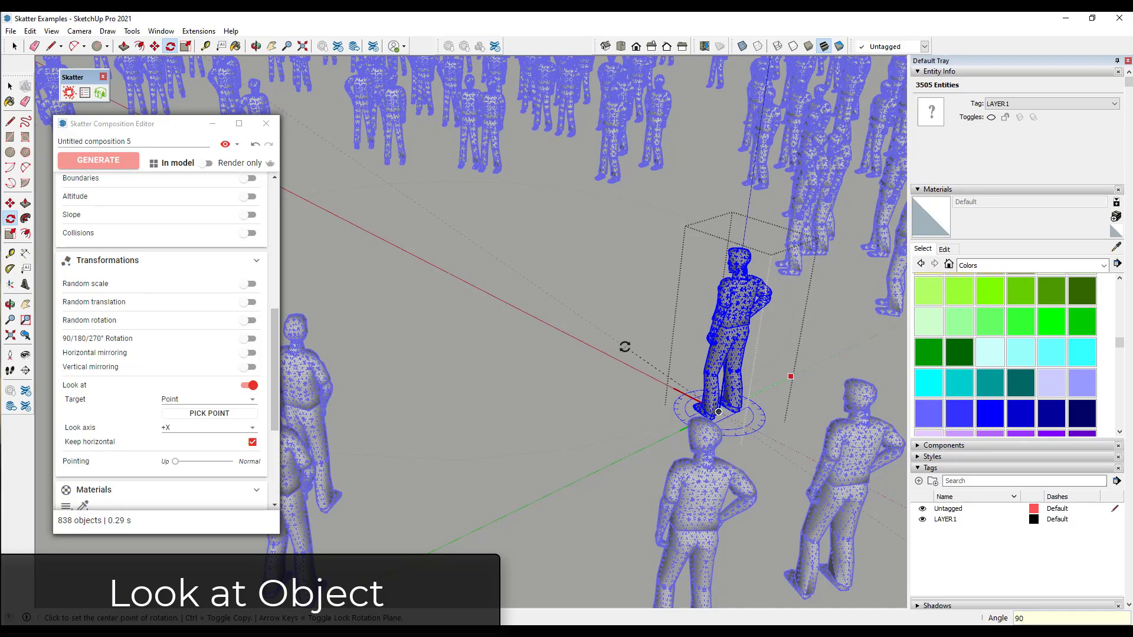
key(space)
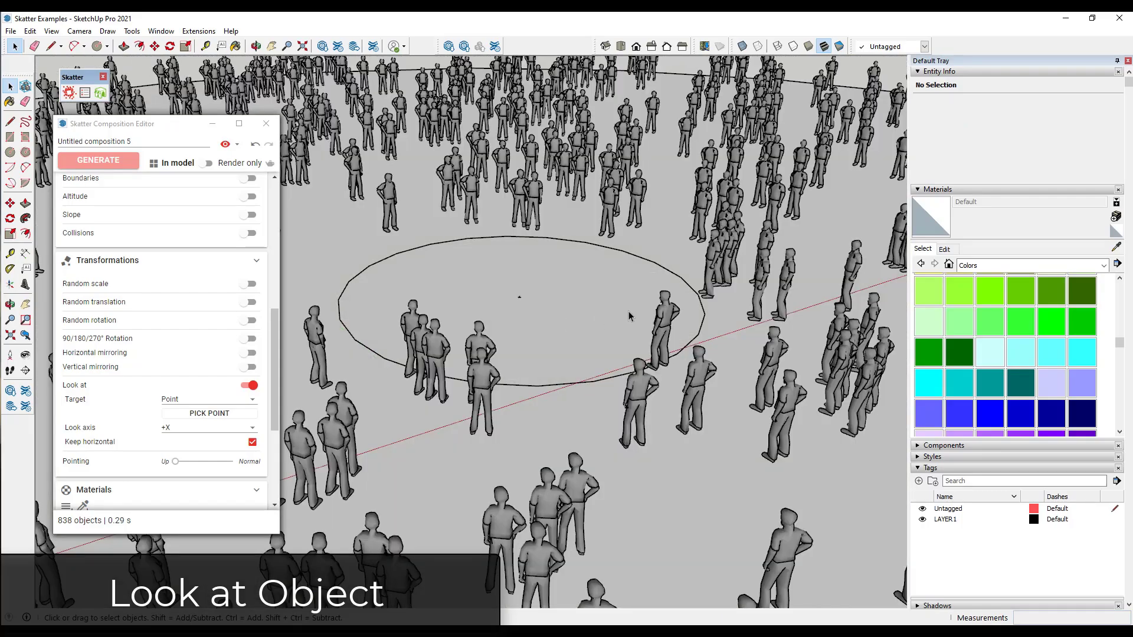
middle_drag(565, 316, 528, 353)
scroll(611, 381, down, 10)
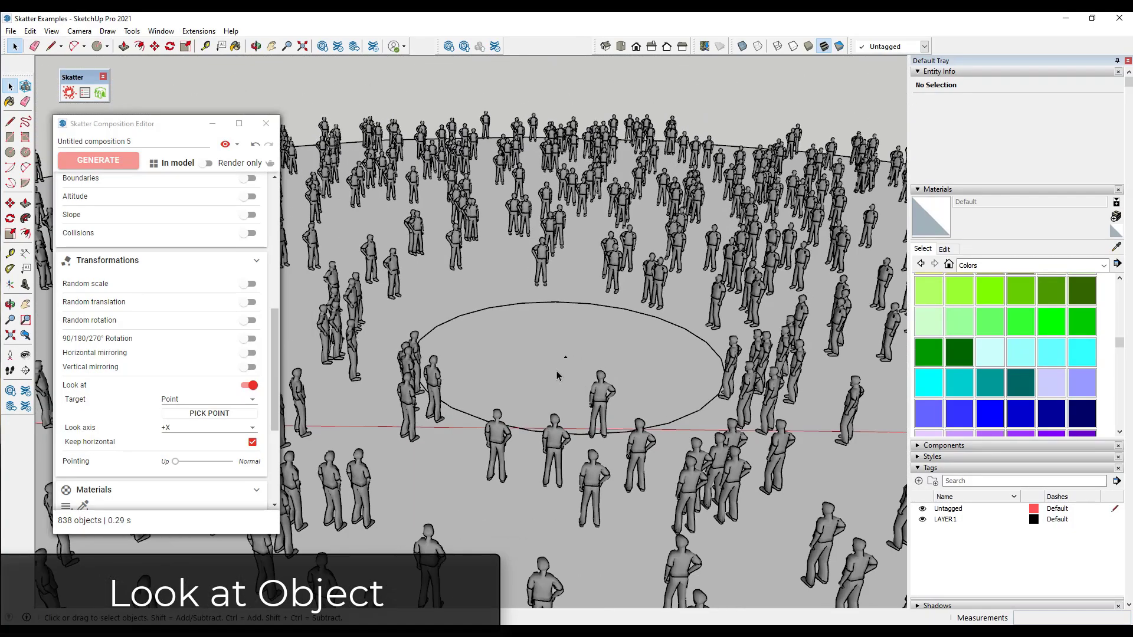
scroll(567, 365, up, 3)
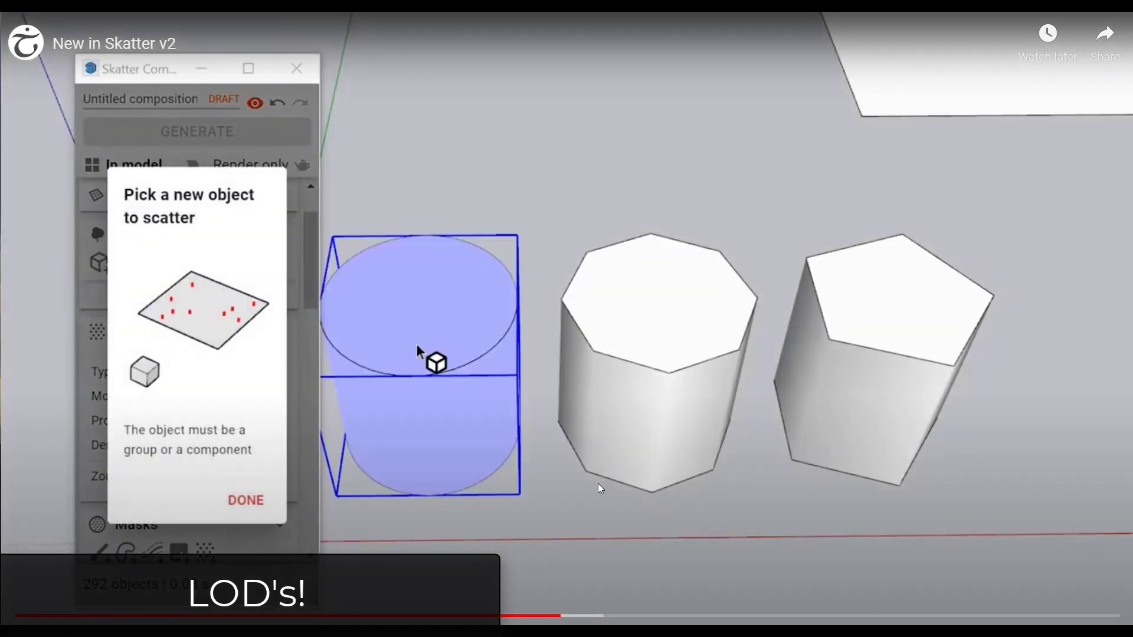
click(547, 447)
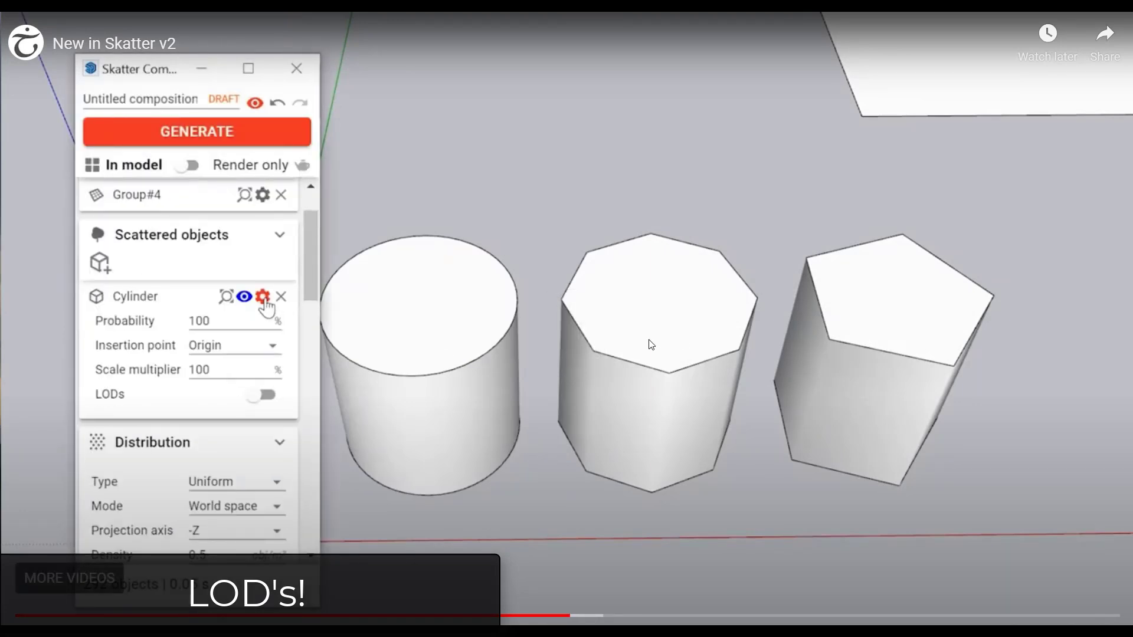
click(869, 356)
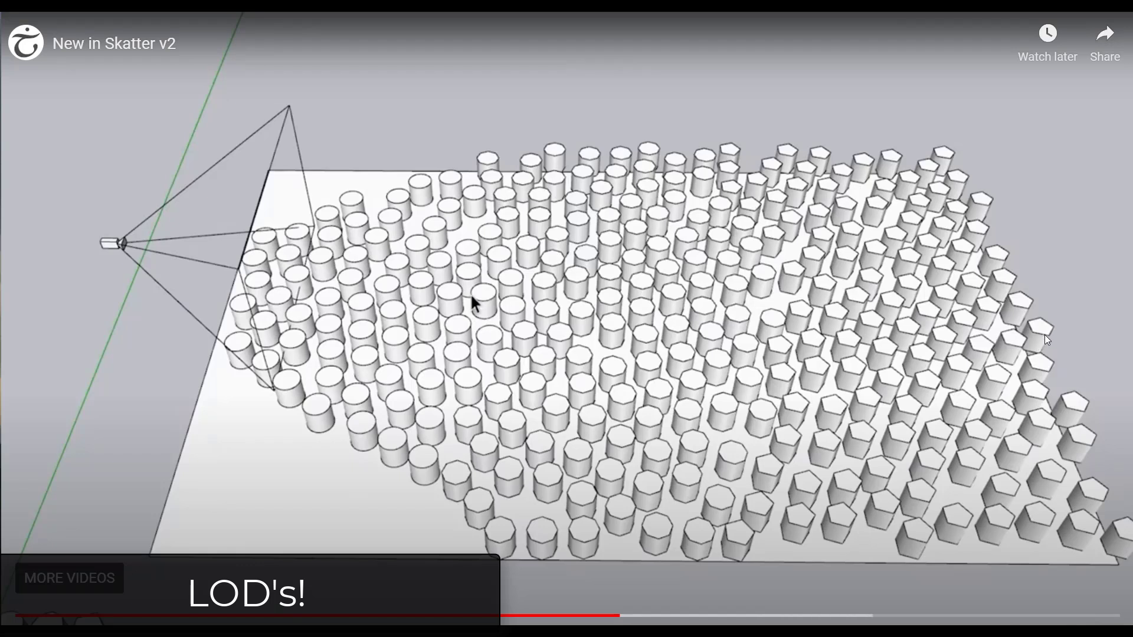
click(646, 363)
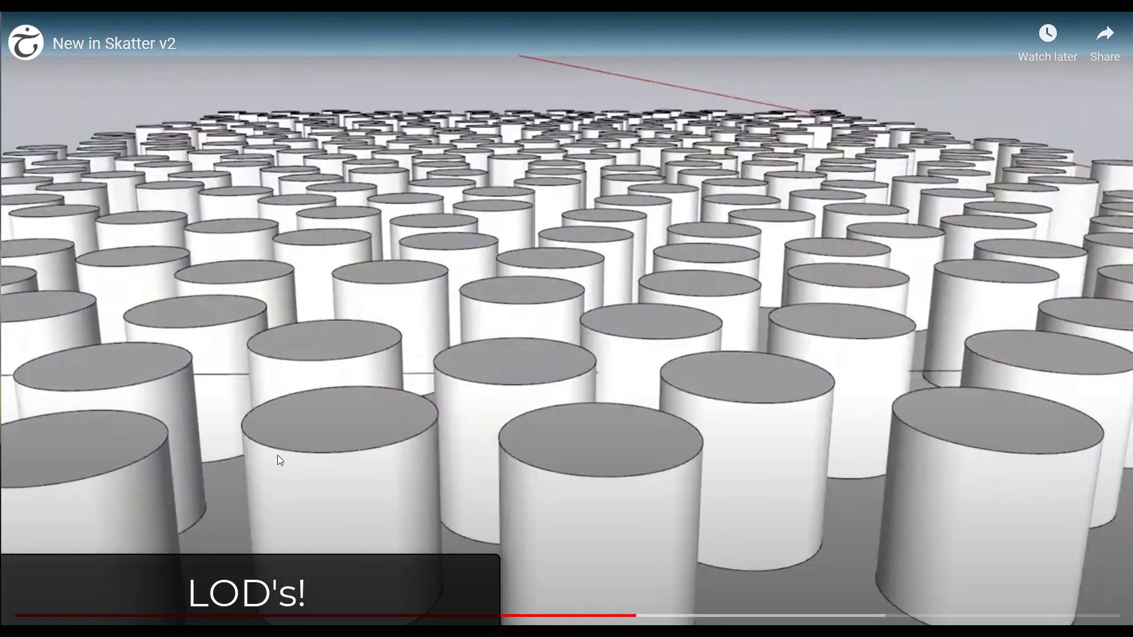
click(629, 362)
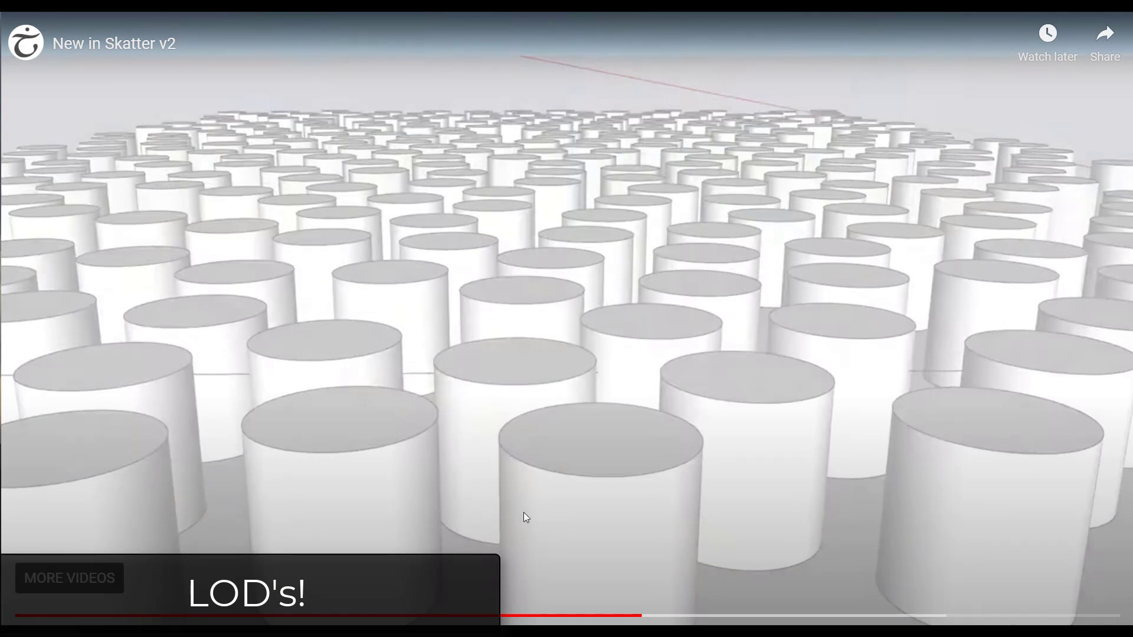
click(698, 247)
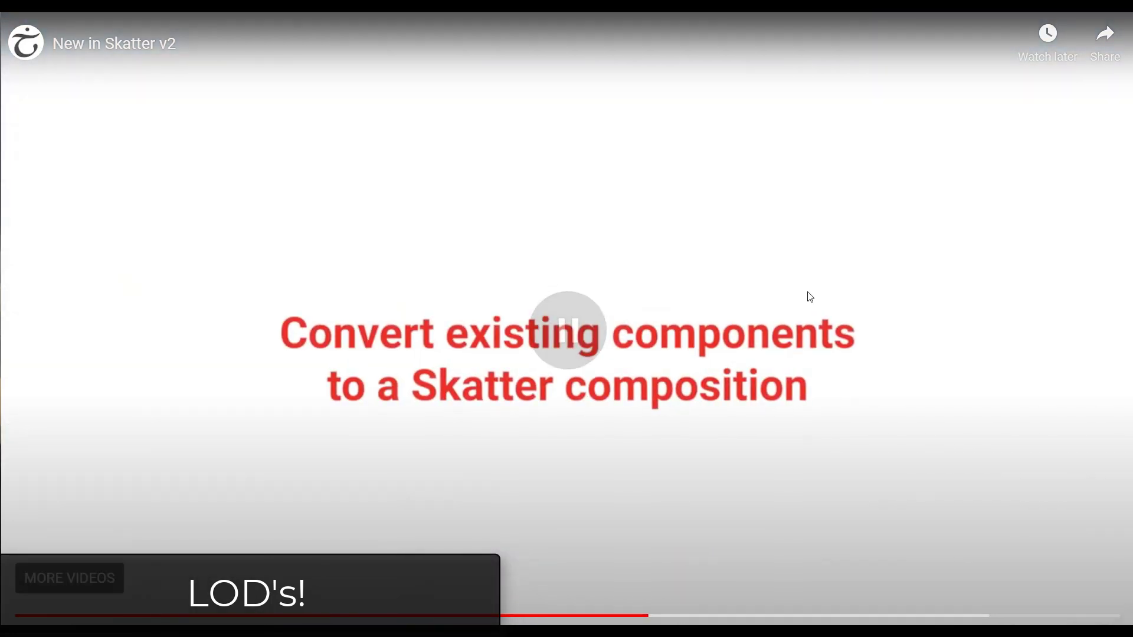
click(565, 50)
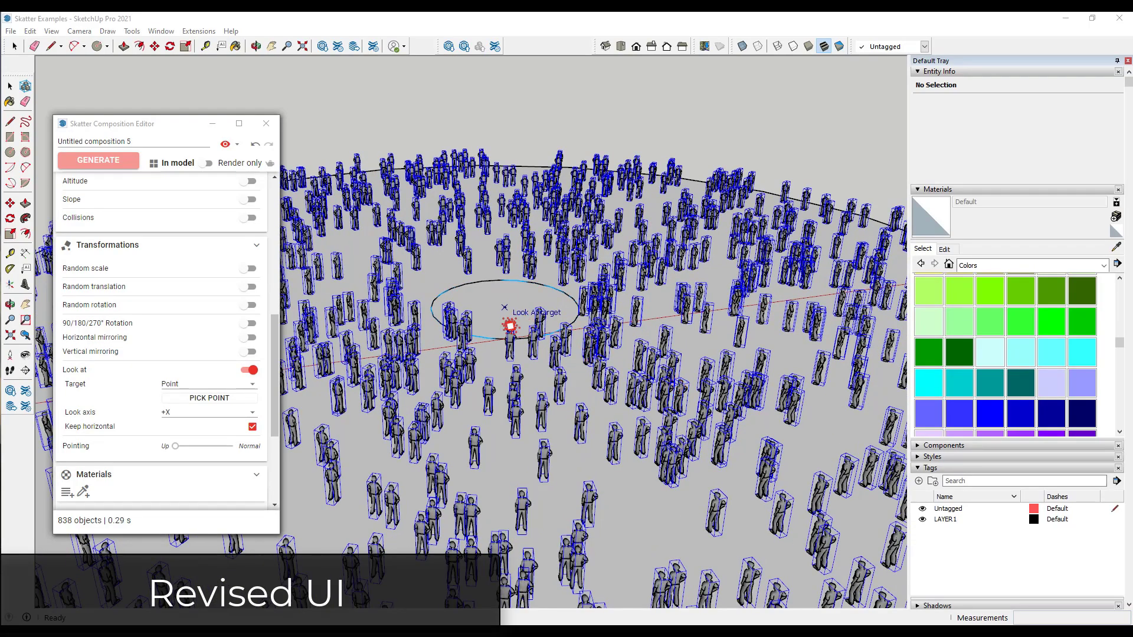
Open the Skatter Composition Manager, hide Untitled composition 5 in the model and keep its tag as Untagged
scroll(496, 366, up, 1)
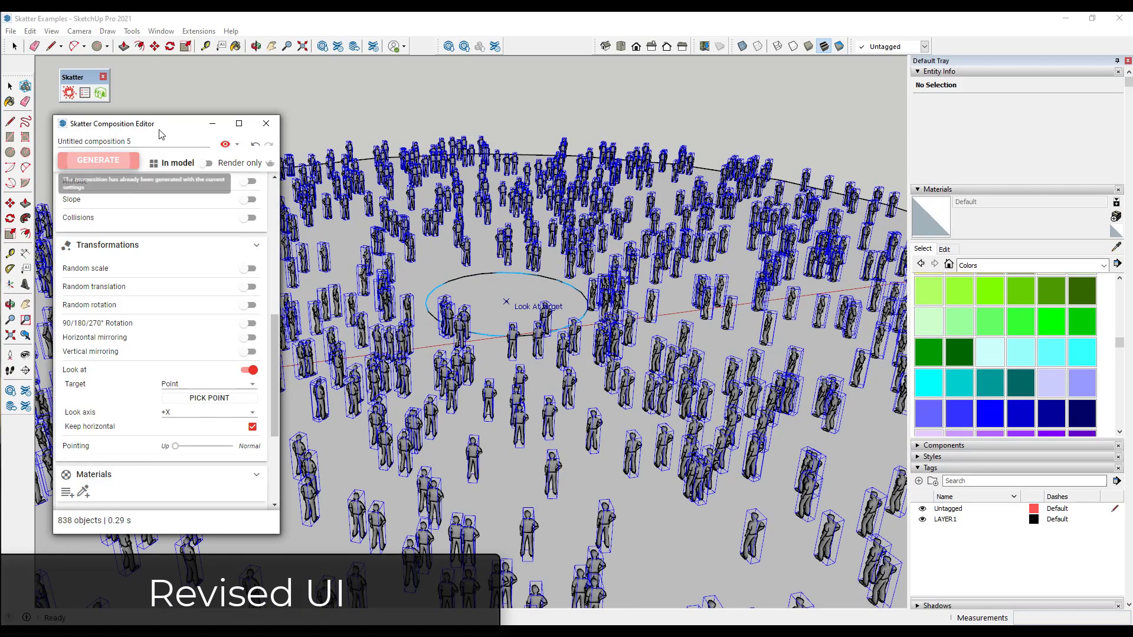
click(85, 93)
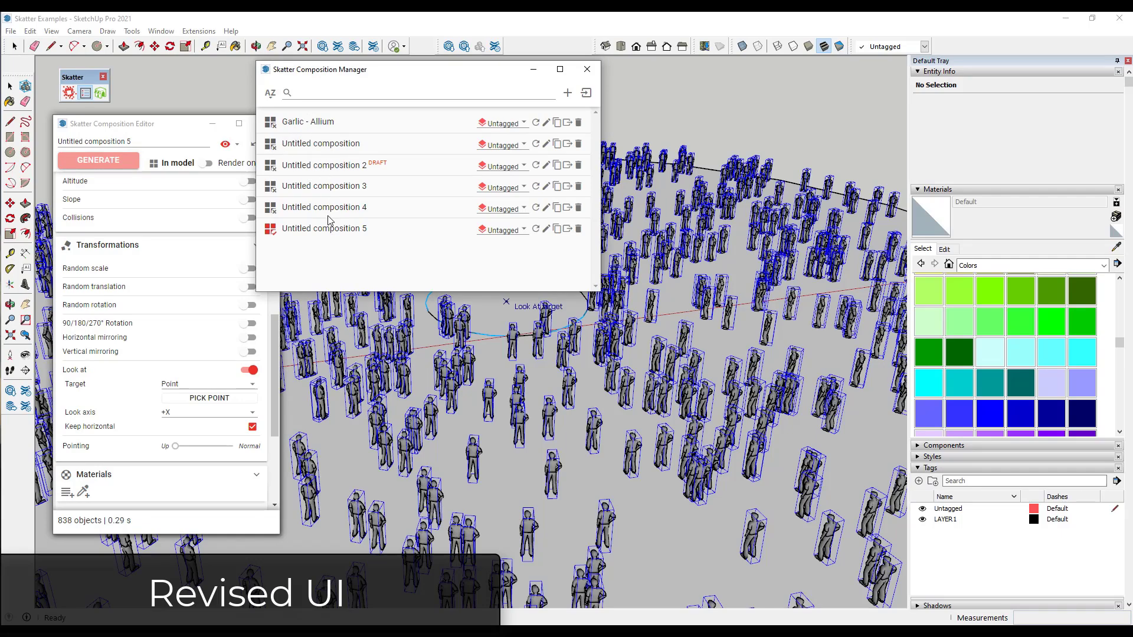
click(271, 232)
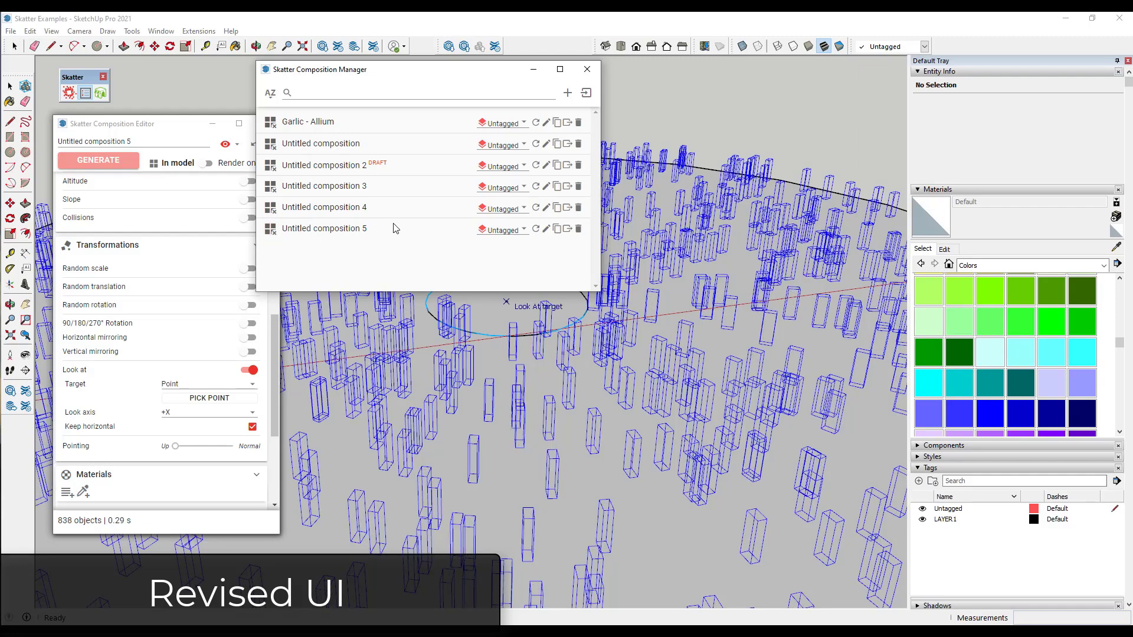
click(508, 230)
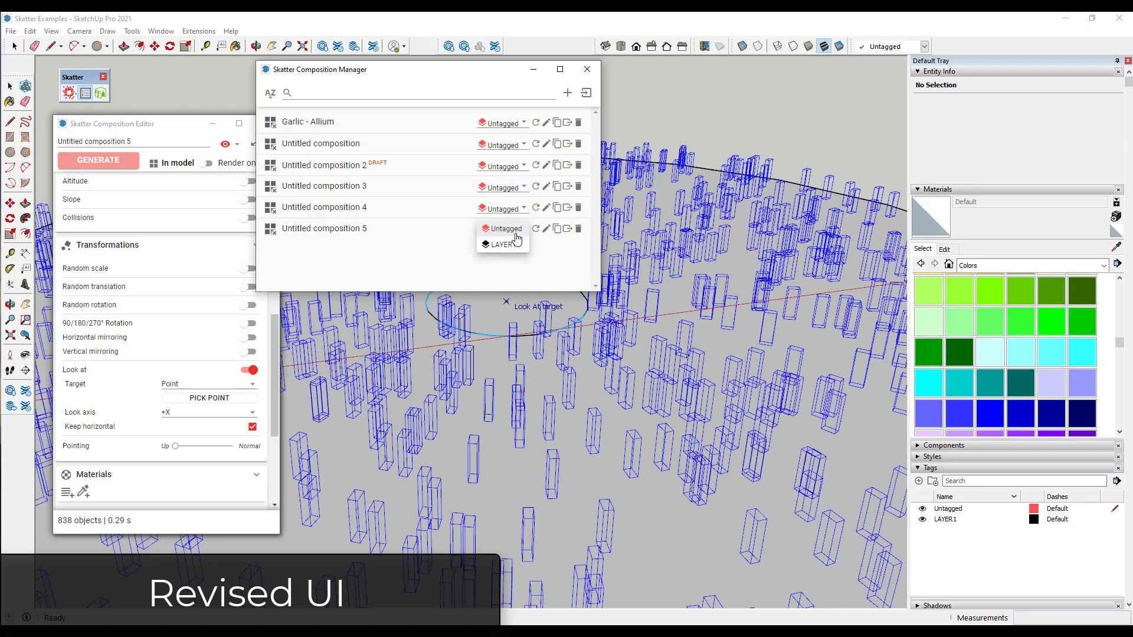
click(506, 229)
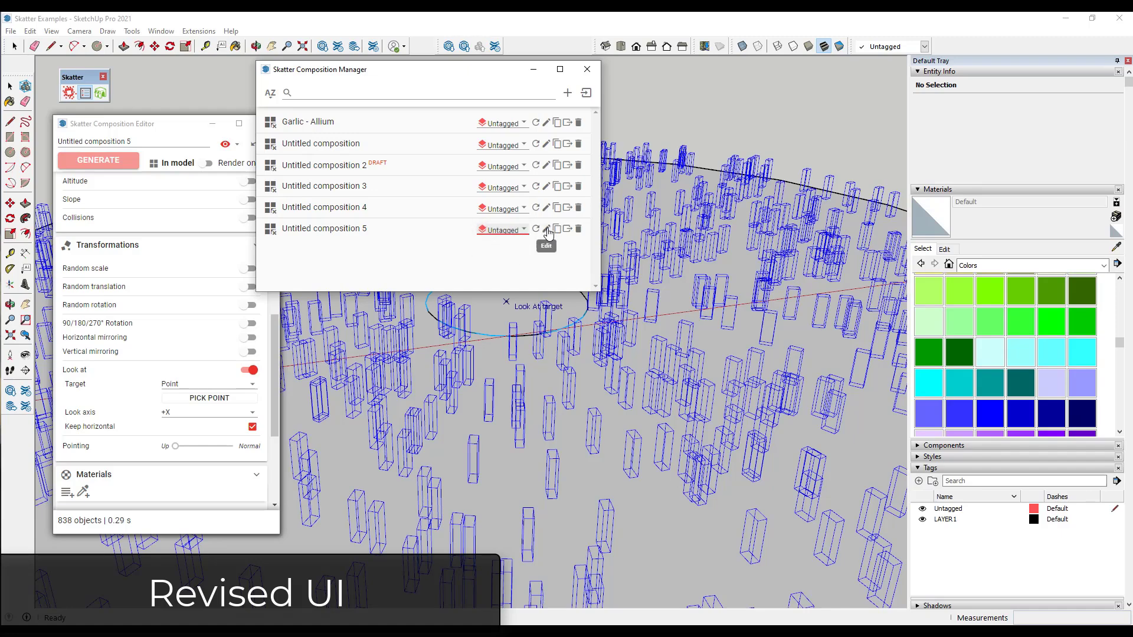
Open Untitled composition 5 for editing and examine its host surface and scattered object pickers without adding anything
click(547, 229)
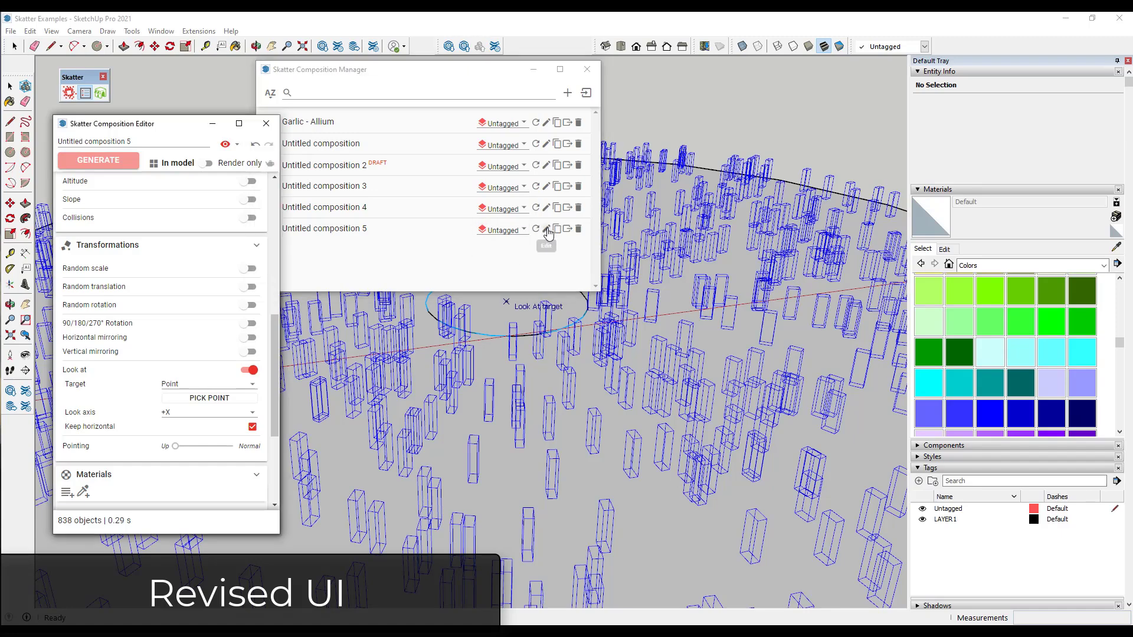
click(120, 167)
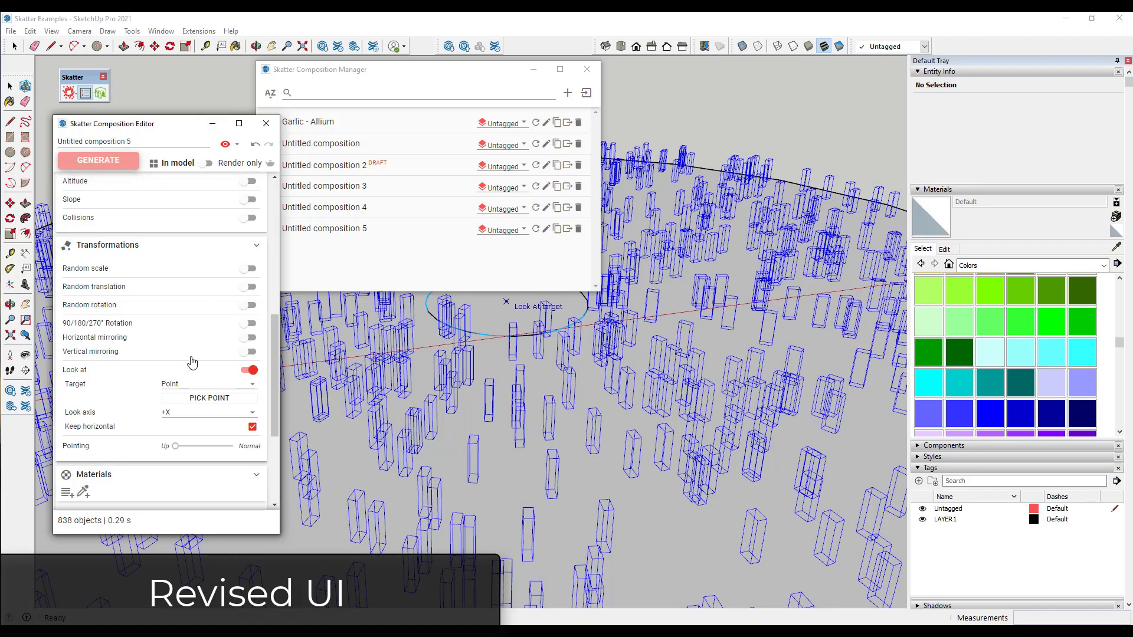
scroll(197, 353, up, 10)
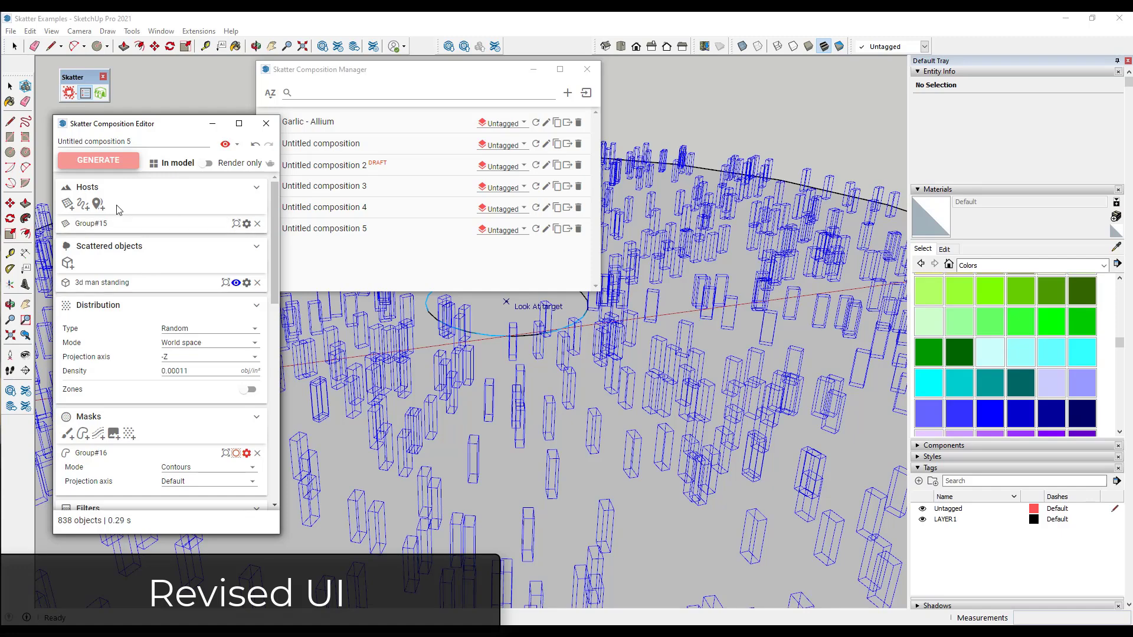
click(68, 205)
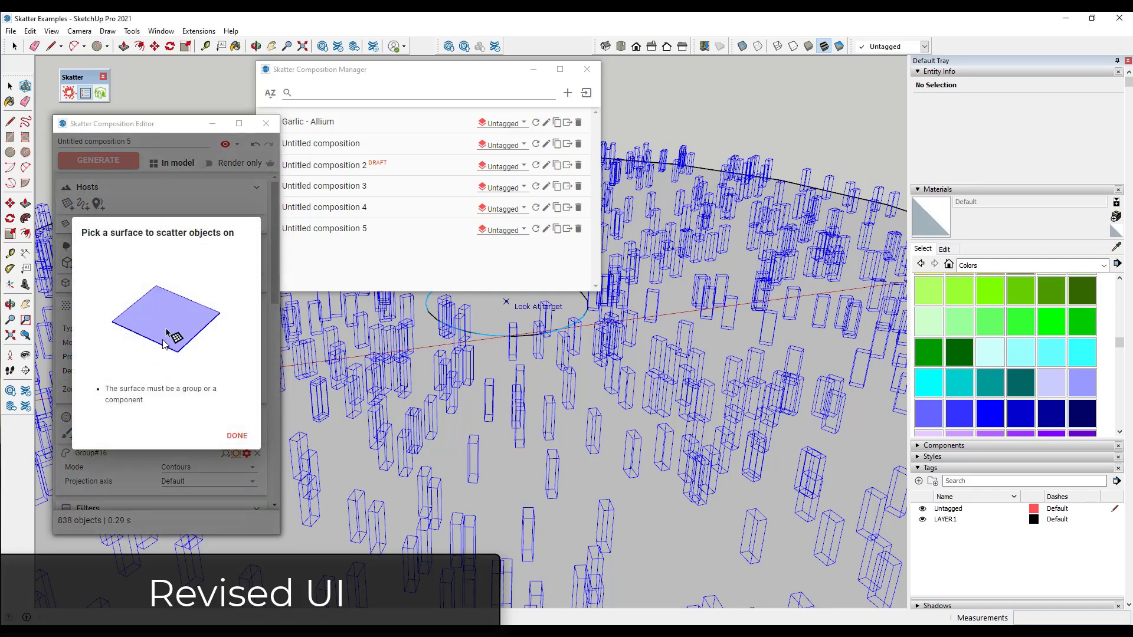
click(236, 435)
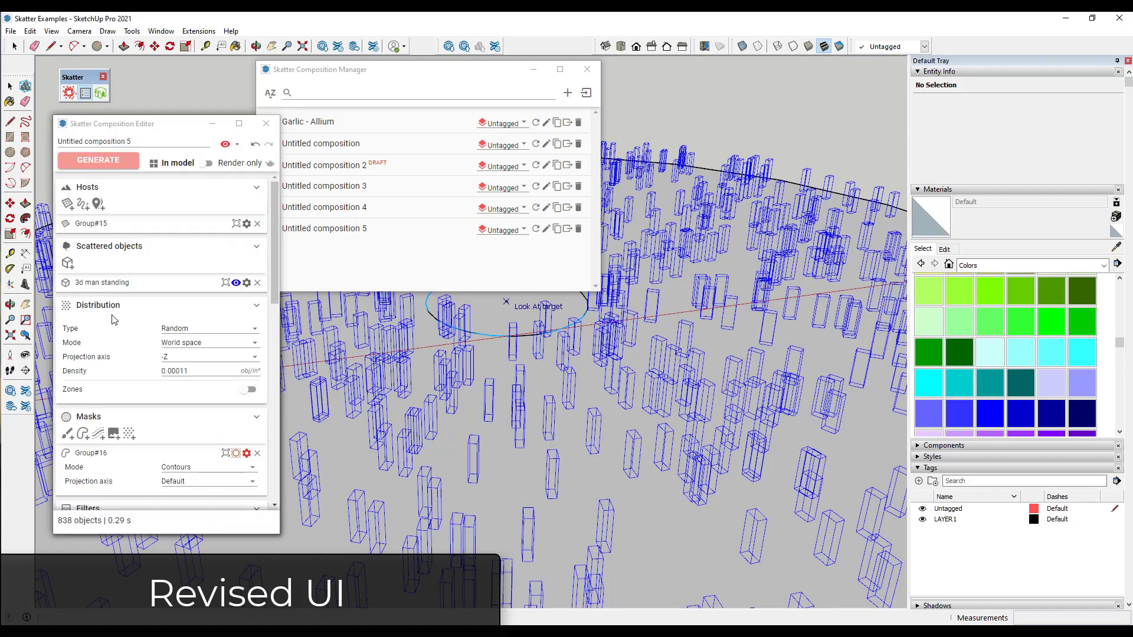
click(68, 263)
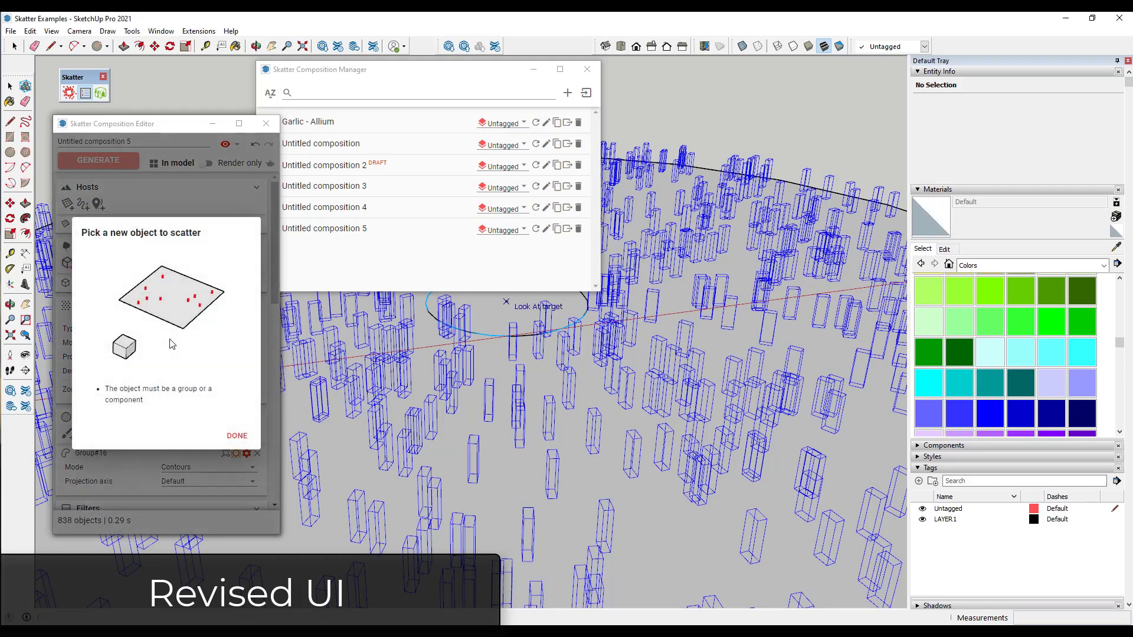
click(237, 437)
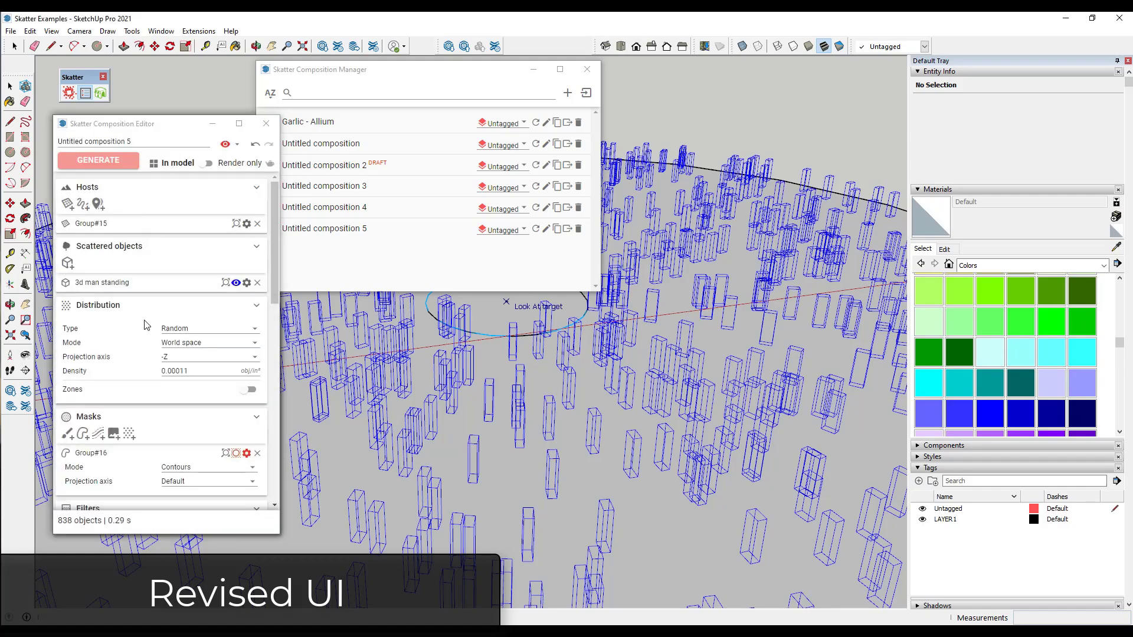